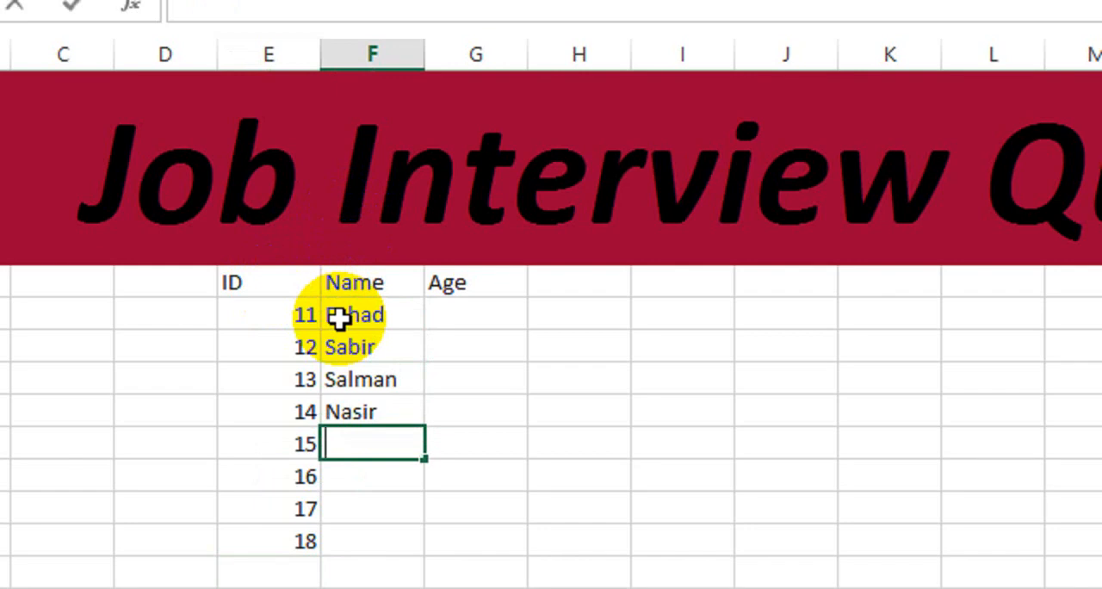
- Fill in the Name column for IDs 15 through 18 with four people's first names
text(Arif)
key(Return)
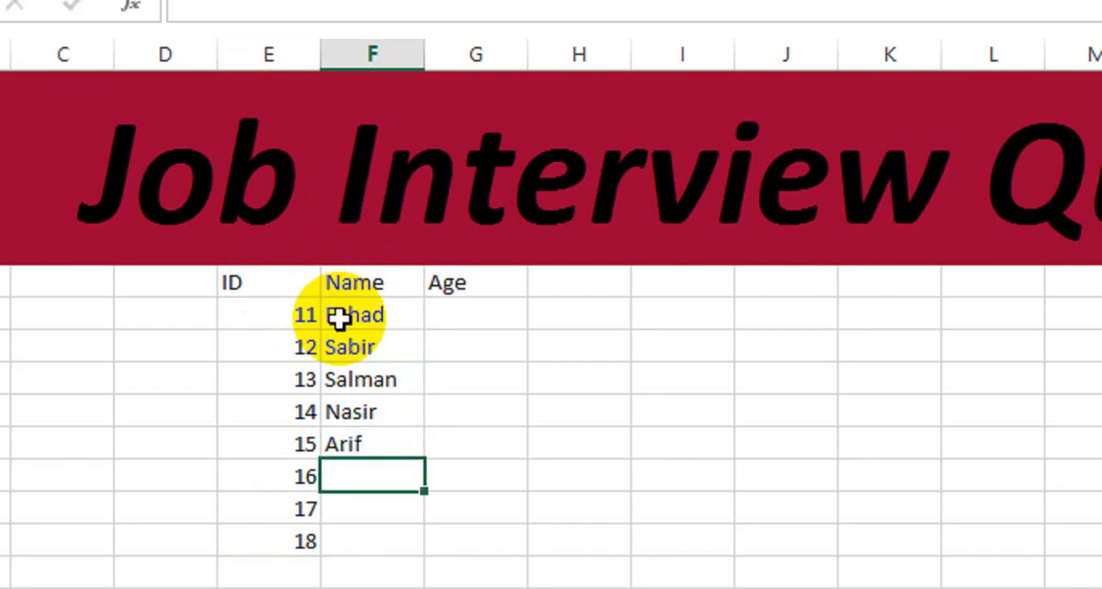
text(Talha)
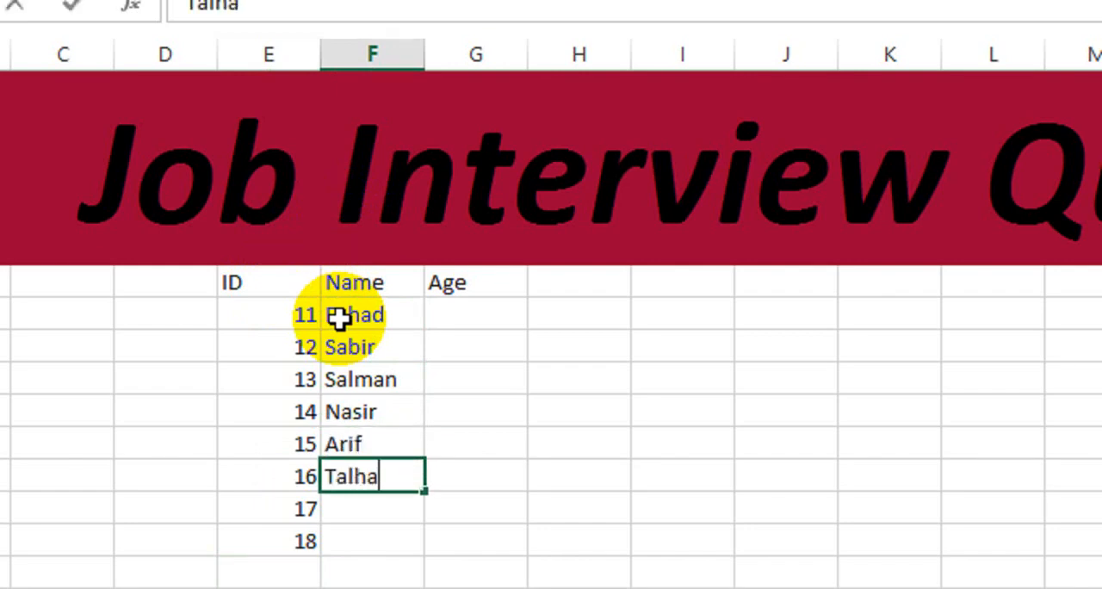
key(Return)
text(R)
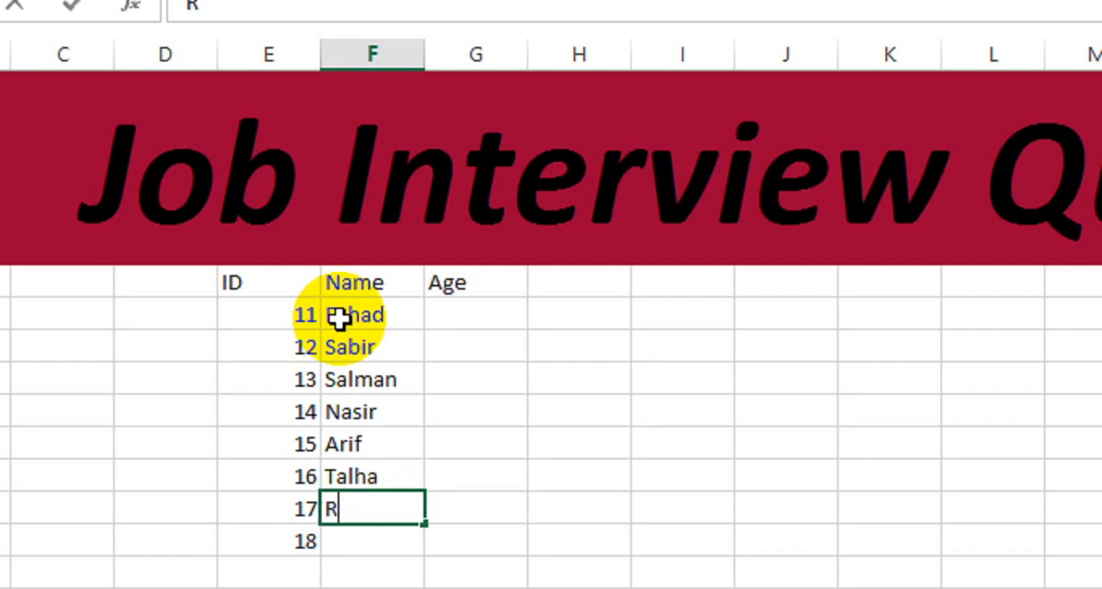
text(ameez)
key(Return)
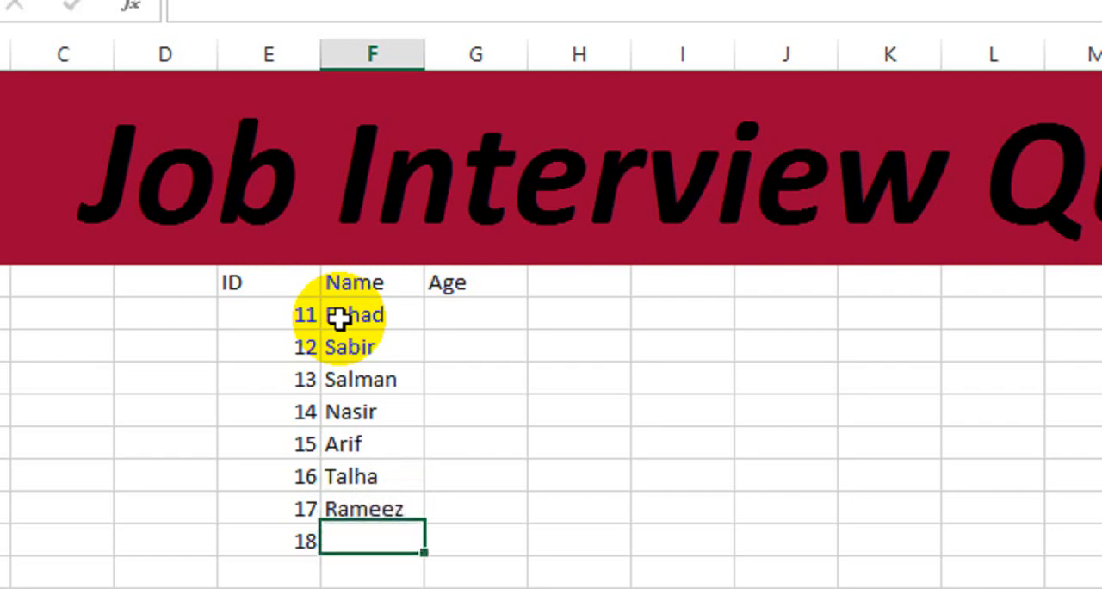
text(Shahid)
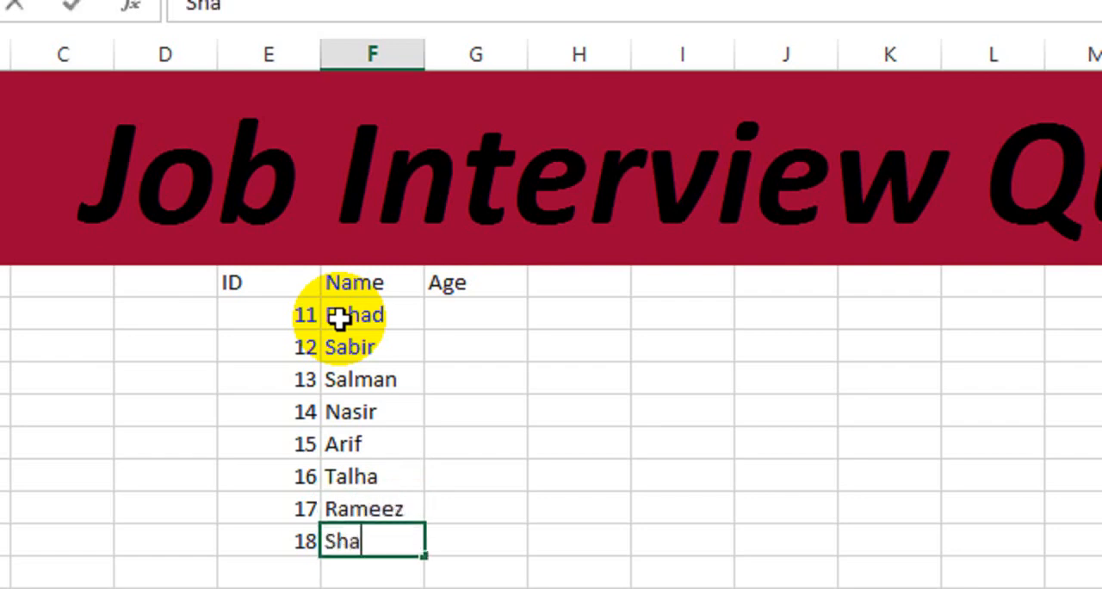
key(Return)
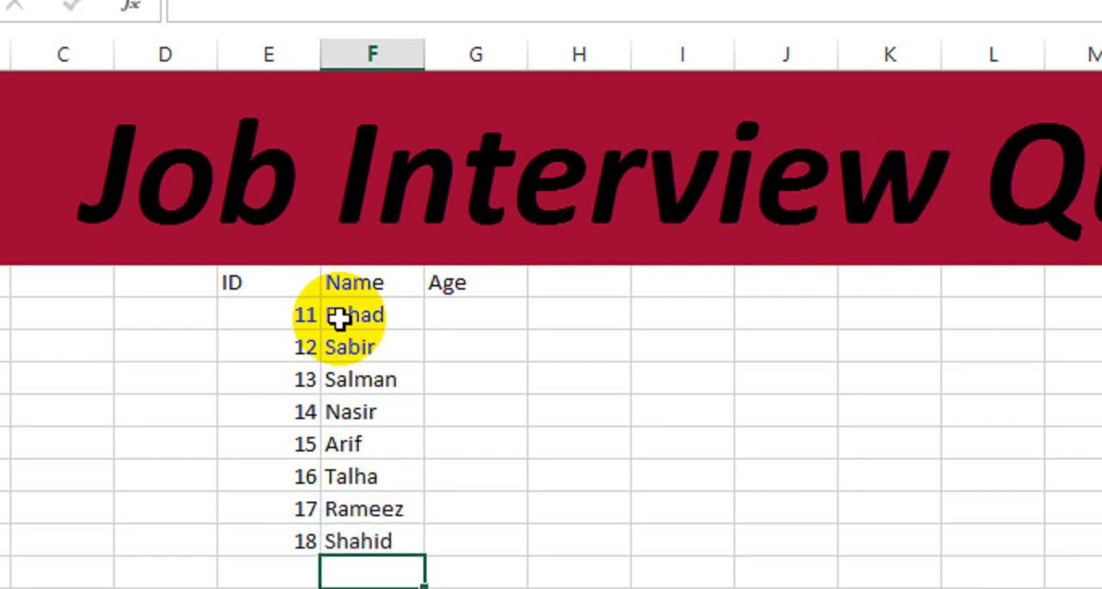
- Enter the ages 25, 30, 32 and 30 in the Age column for IDs 11 through 14
click(447, 348)
click(446, 314)
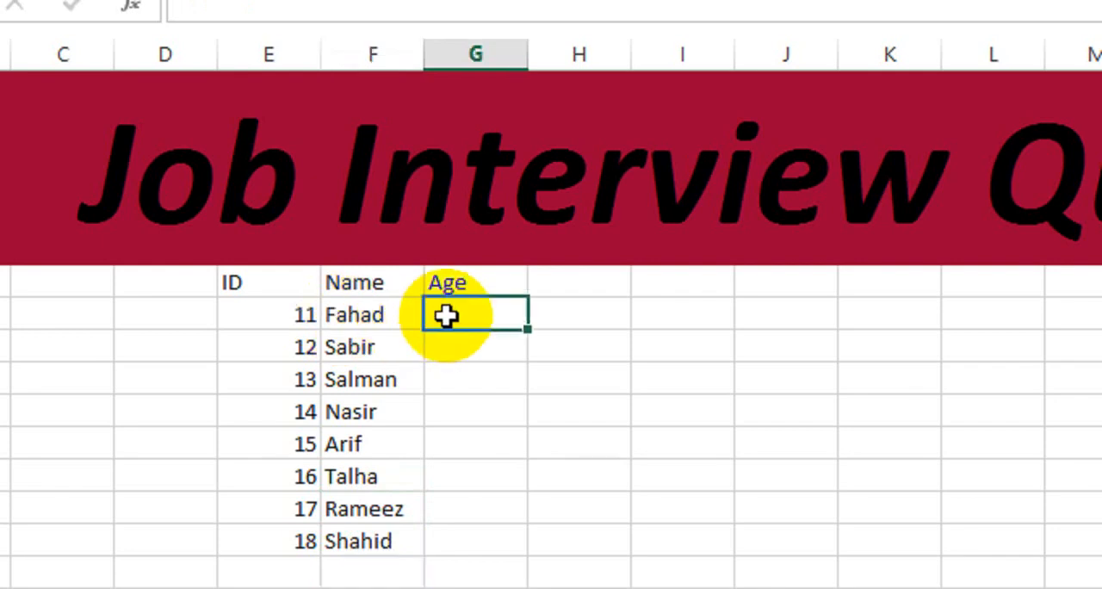
text(25)
key(Return)
text(30)
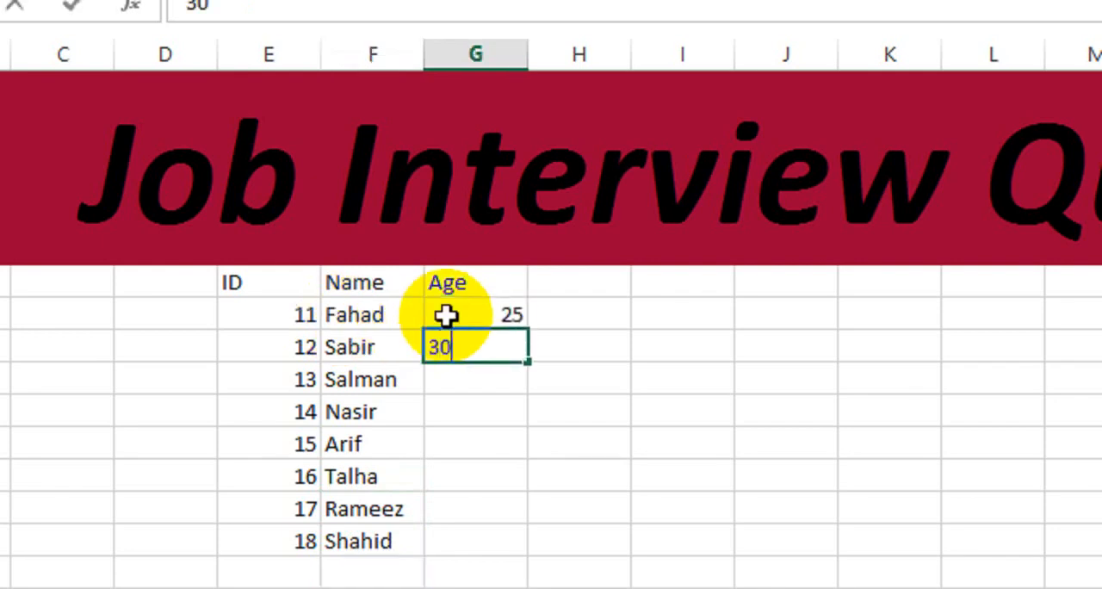
key(Return)
text(32)
key(Return)
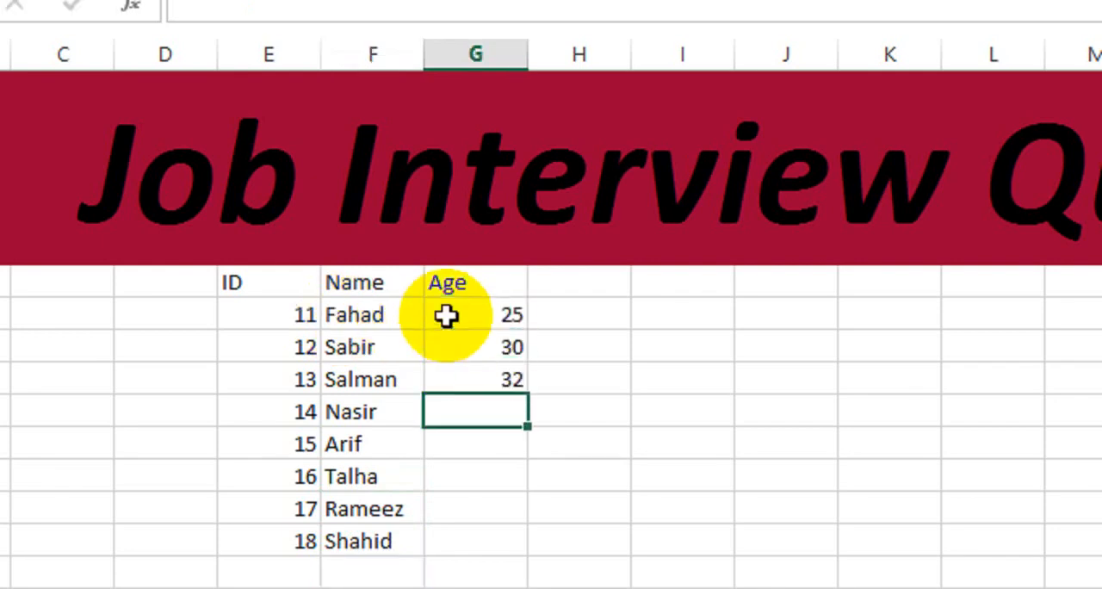
text(30)
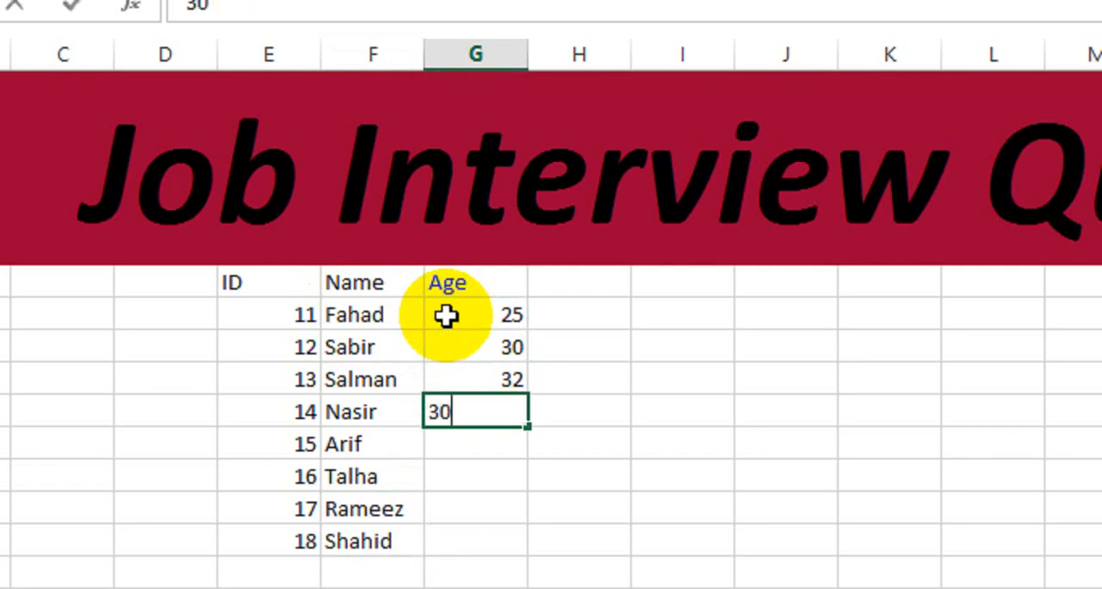
key(Return)
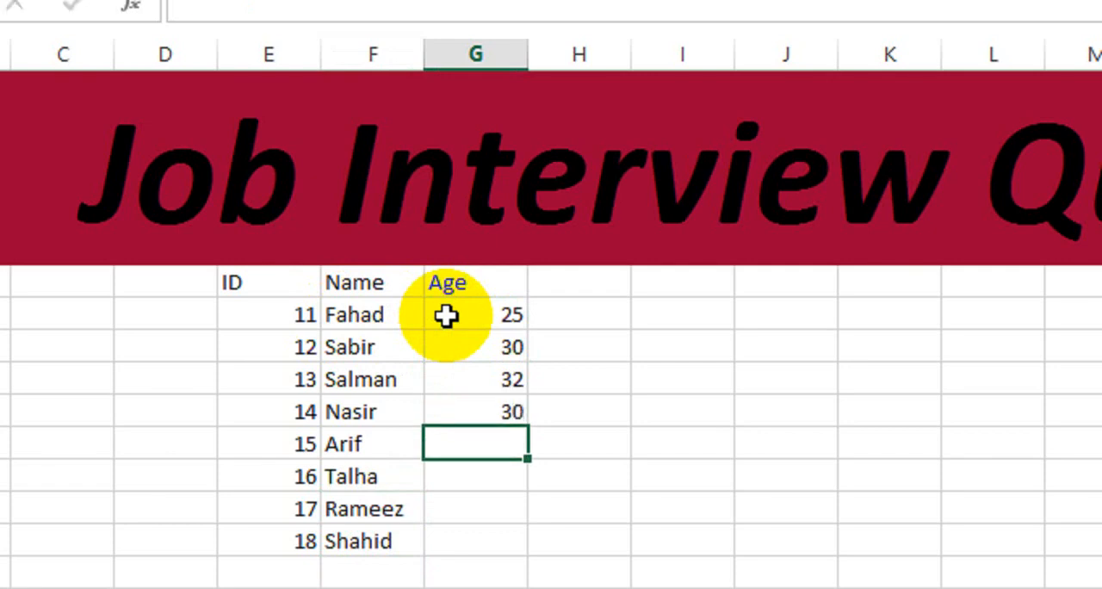
- Enter the ages 20, 24, 28 and 29 in the Age column for IDs 15 through 18
text(20)
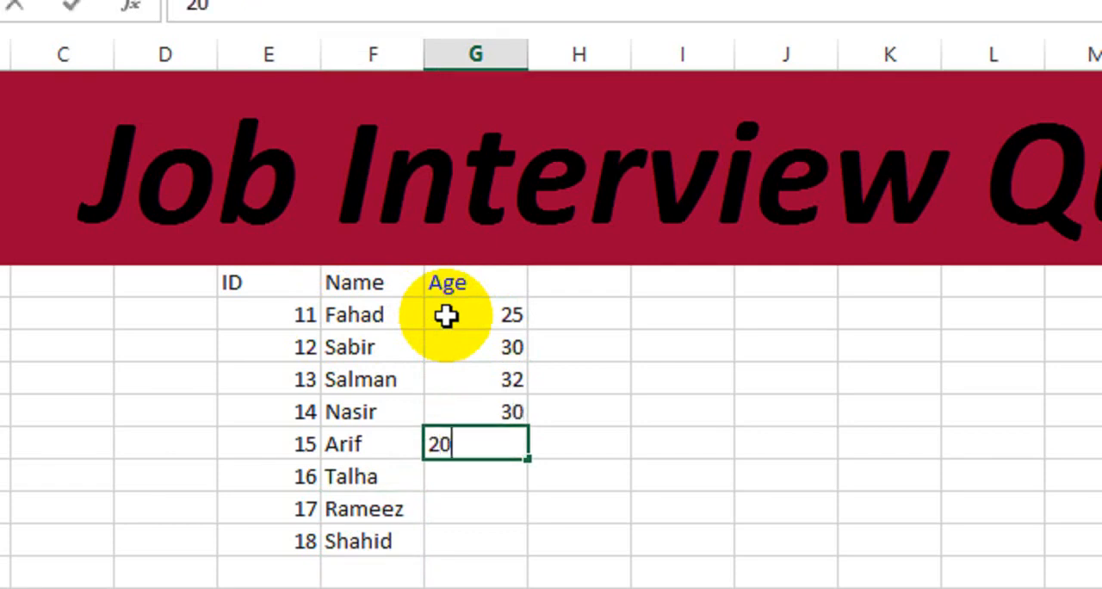
key(Return)
text(24)
key(Return)
text(28)
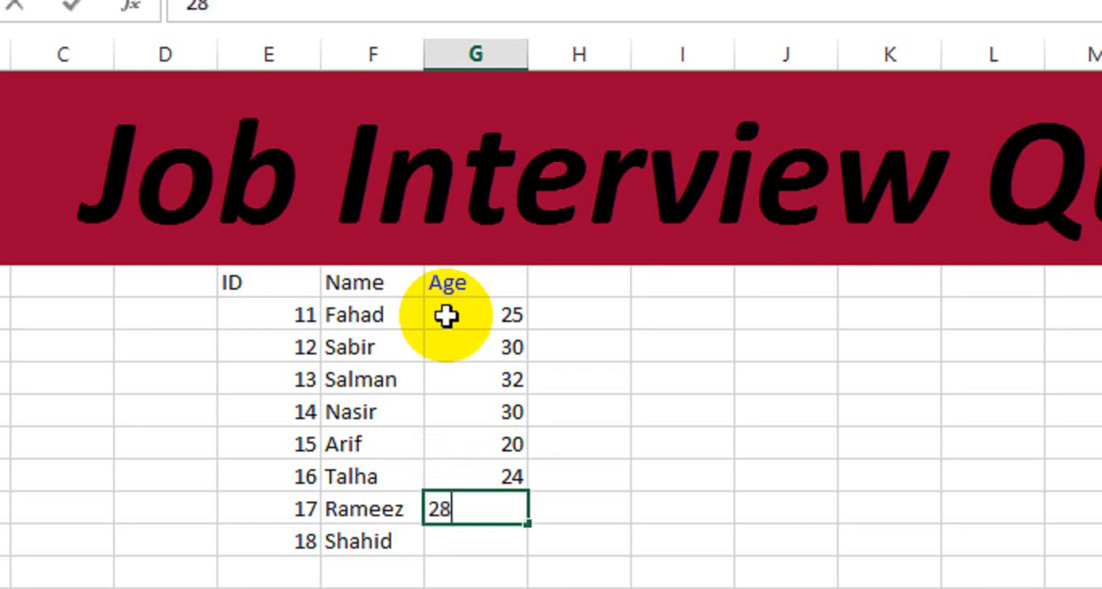
key(Return)
text(29)
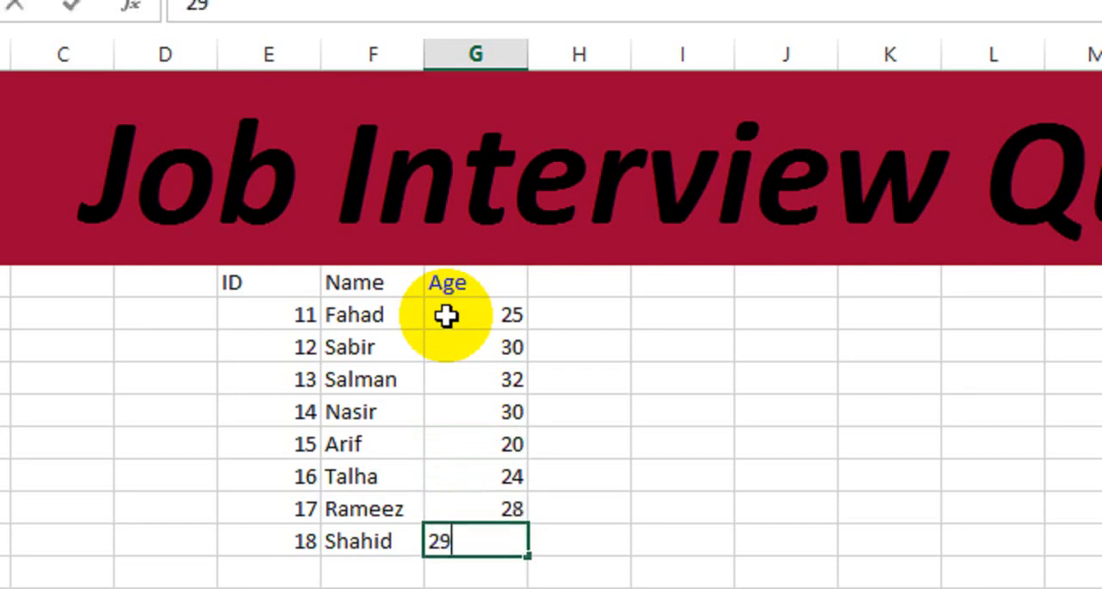
key(Return)
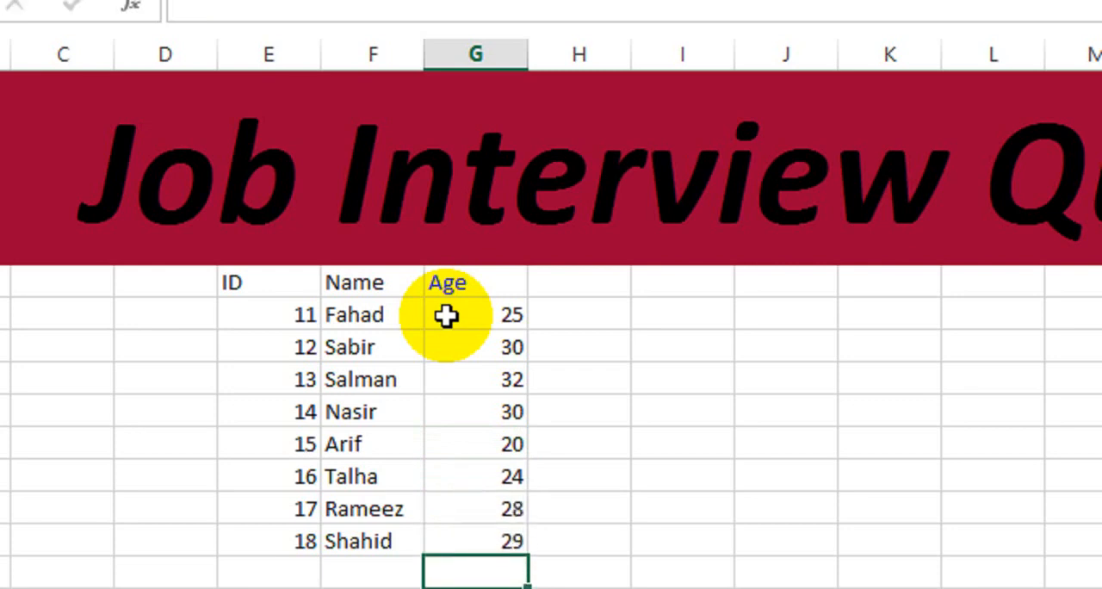
- Apply All Borders to the whole ID, Name and Age table, from the header row through ID 18
drag(281, 280, 498, 544)
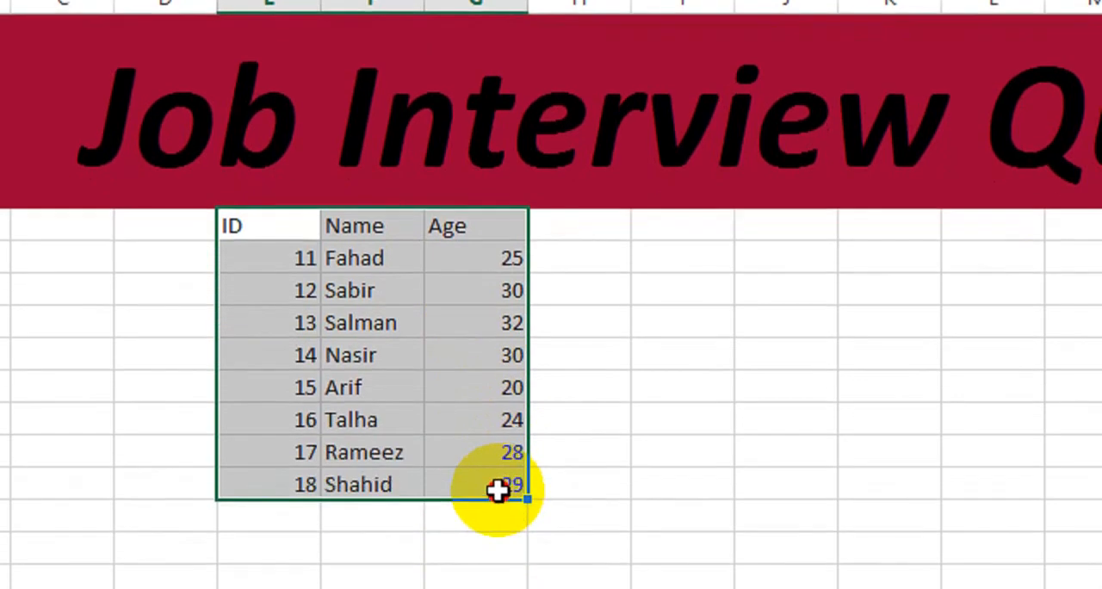
click(209, 167)
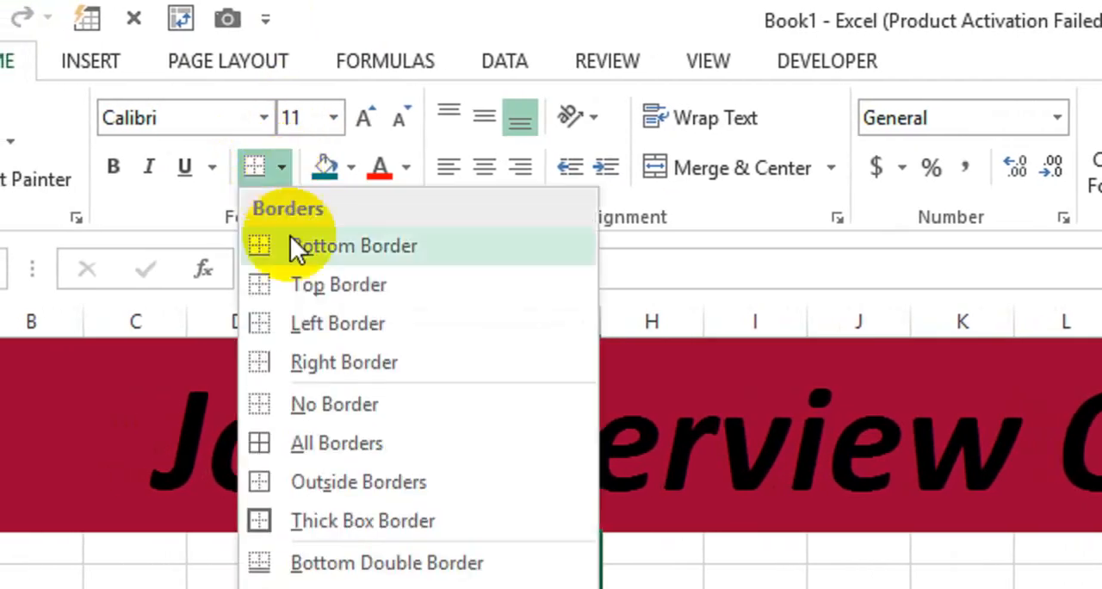
click(298, 441)
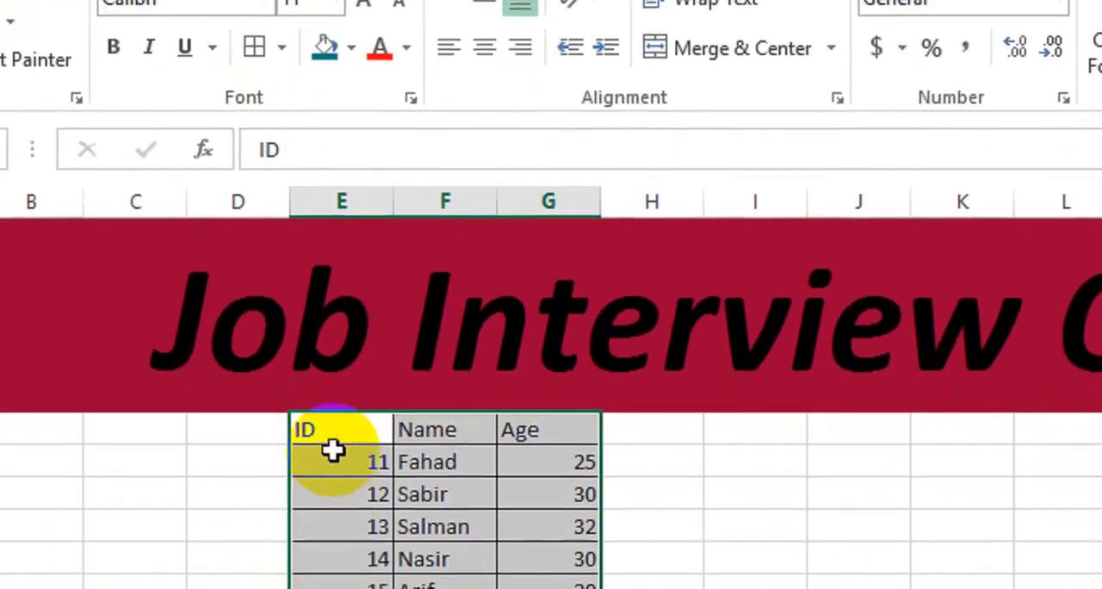
- Make the ID, Name and Age header cells bold and give them a teal fill
drag(335, 428, 551, 430)
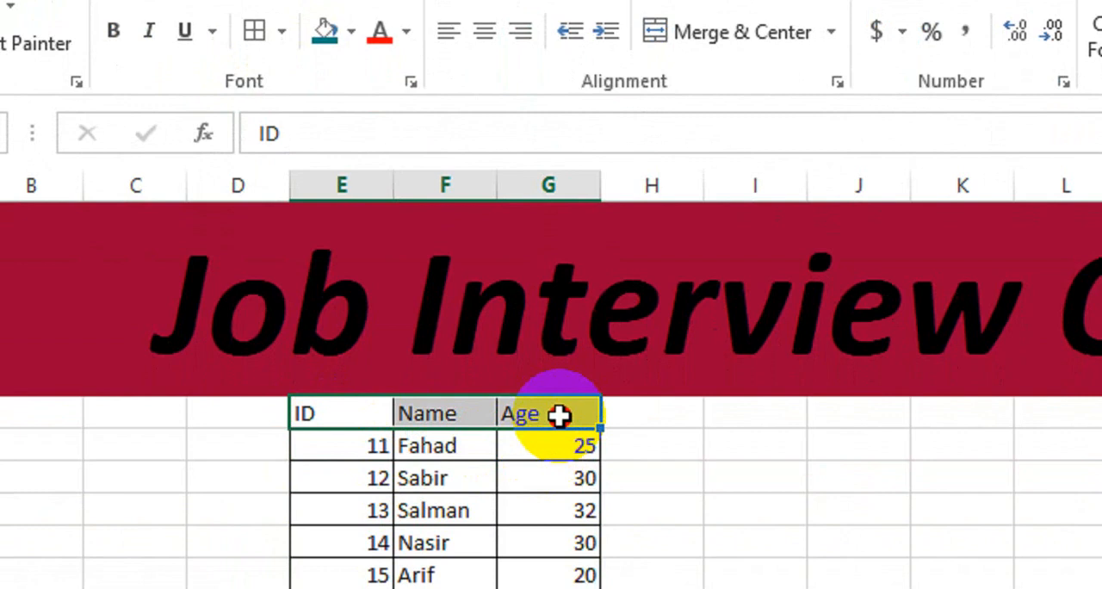
key(ctrl+b)
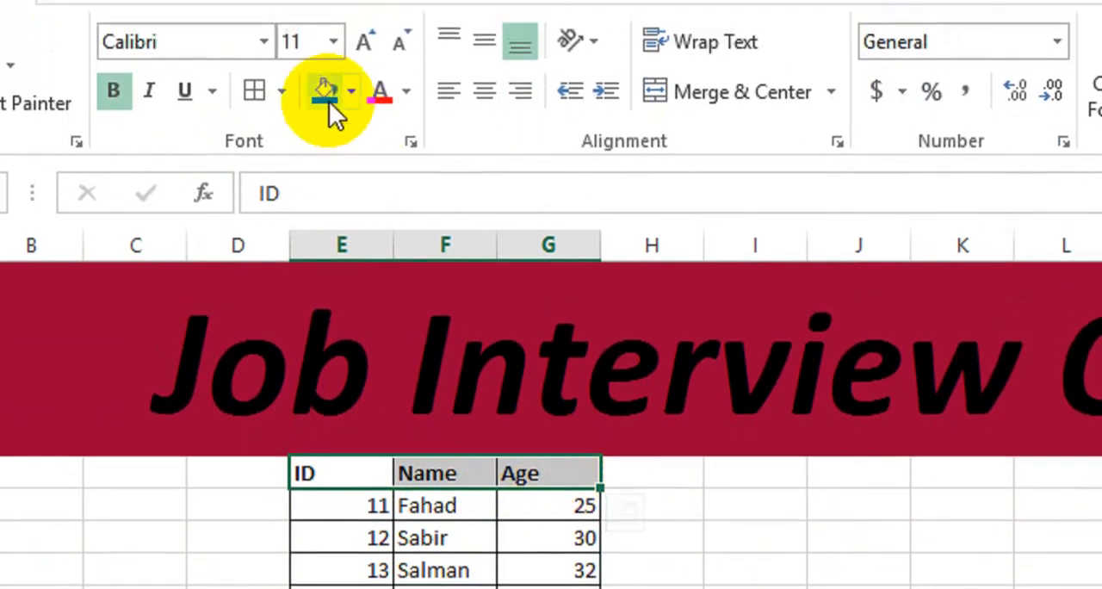
click(328, 101)
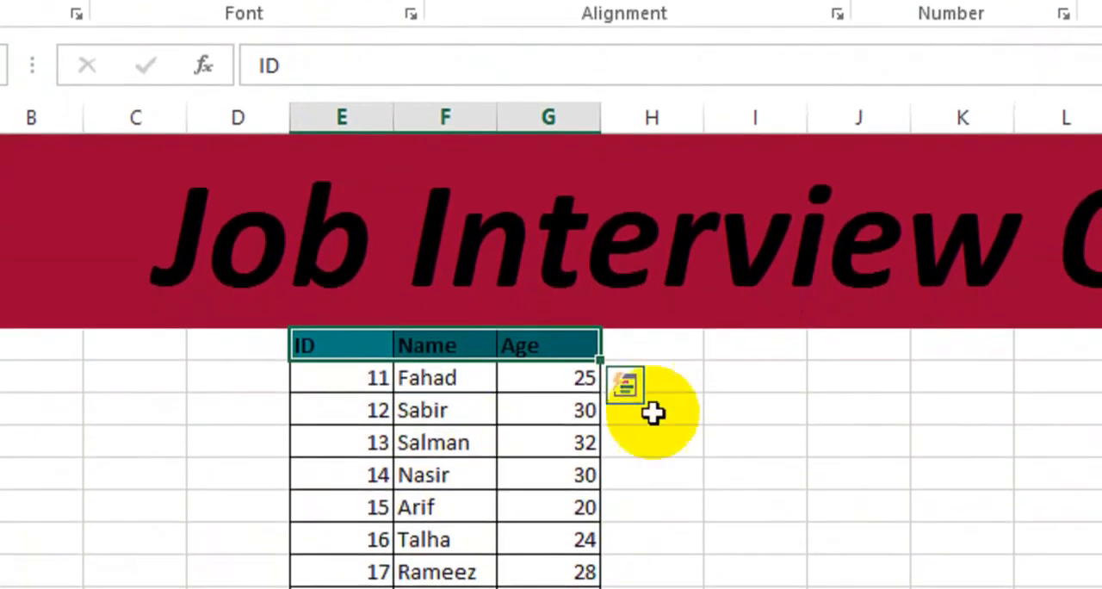
- Start a second table with a Name header in column I, matching the first table's bold, teal-filled header style
click(770, 345)
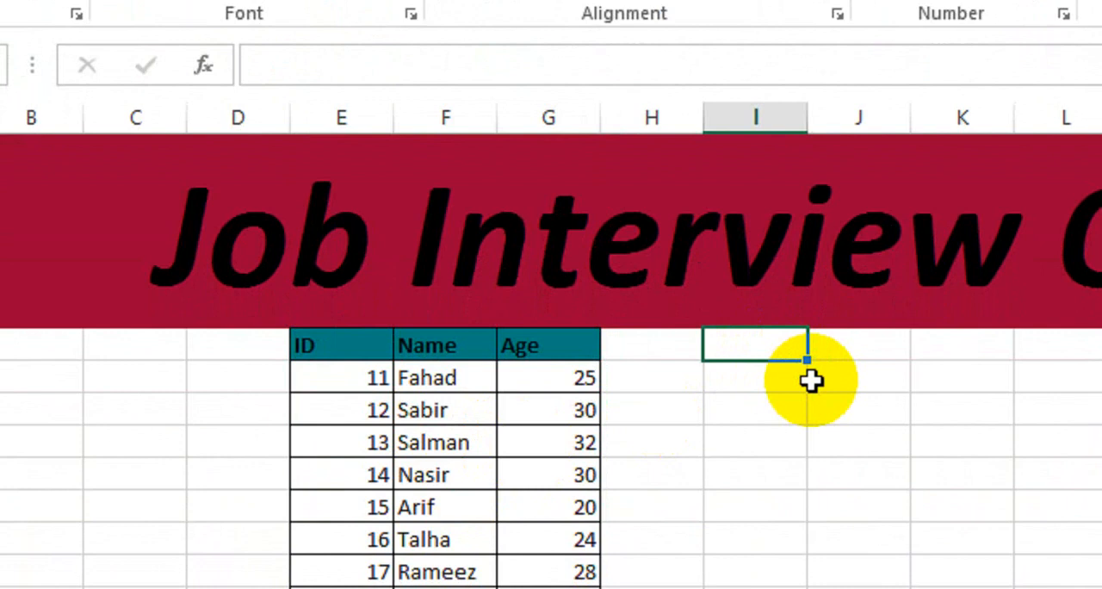
text(Name)
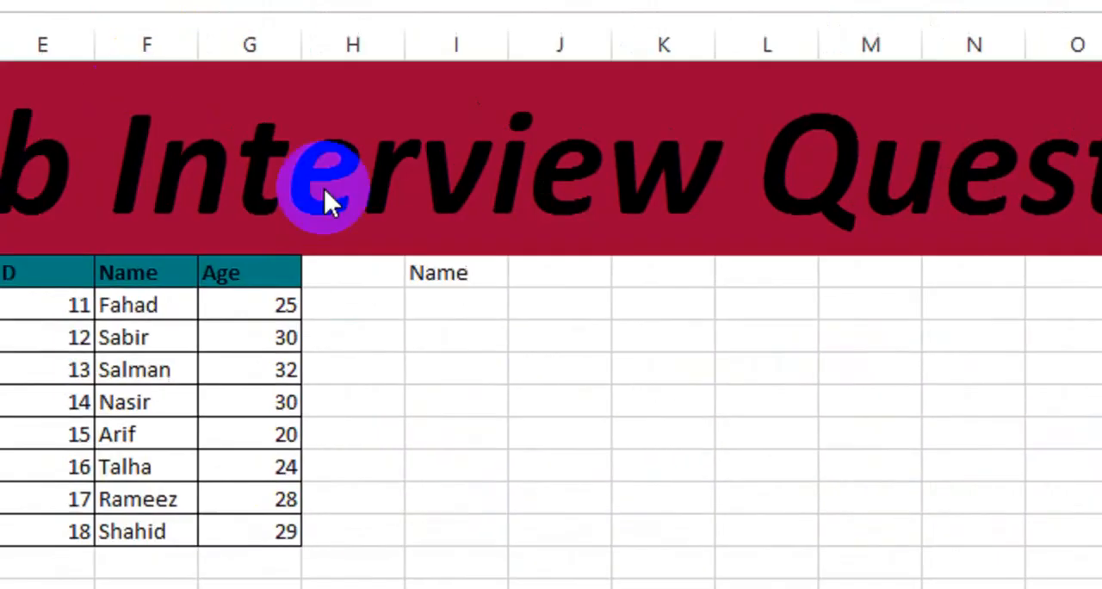
click(502, 270)
- Add a Designation header in column J and autofit the column's width to the text
click(571, 275)
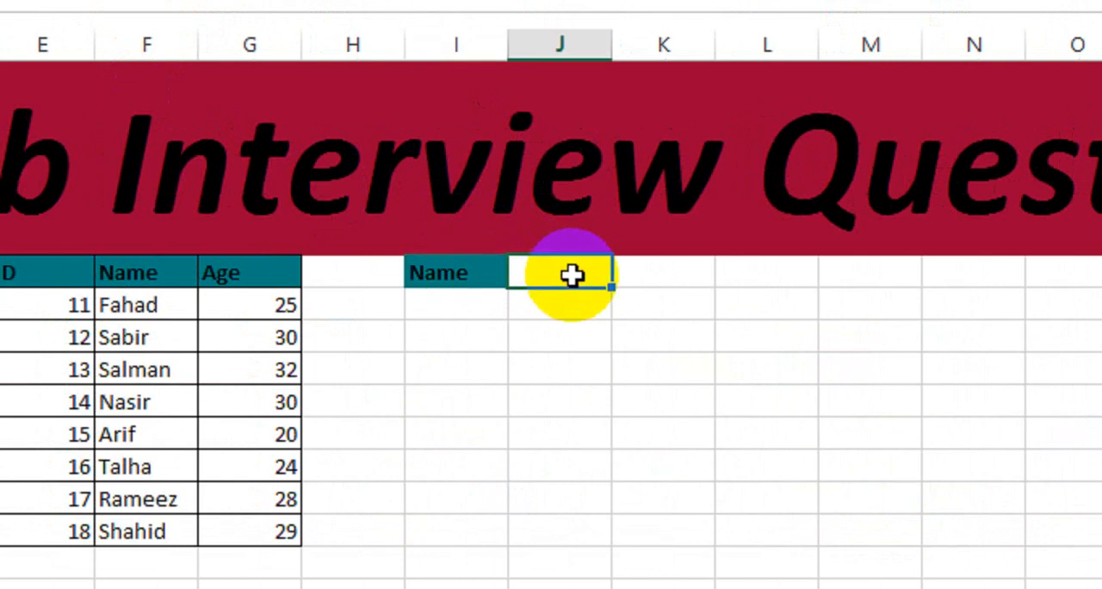
text(Desi)
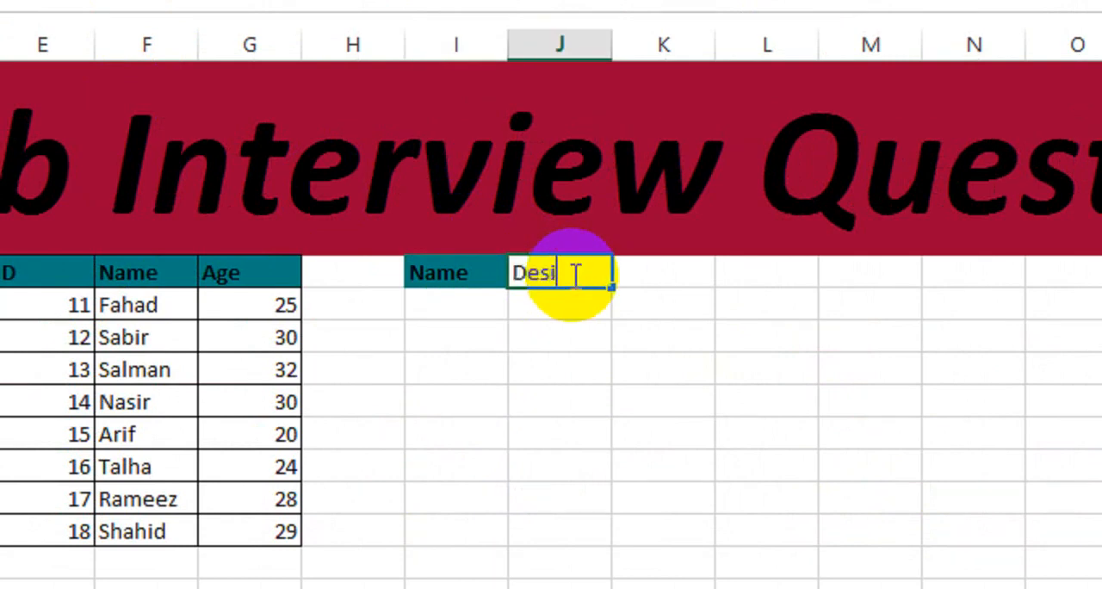
text(gnation)
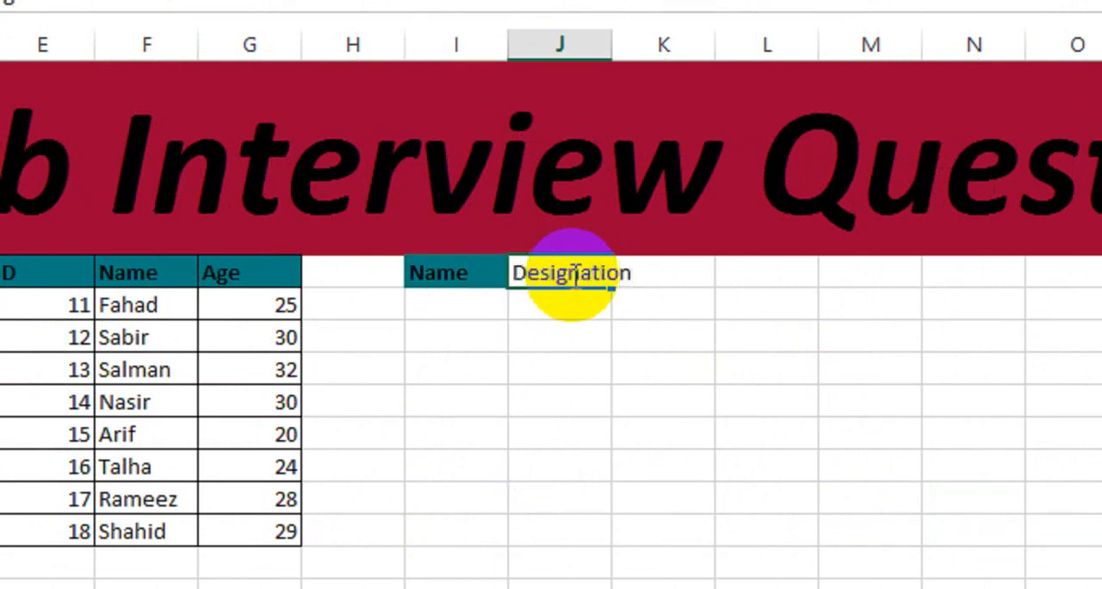
key(Return)
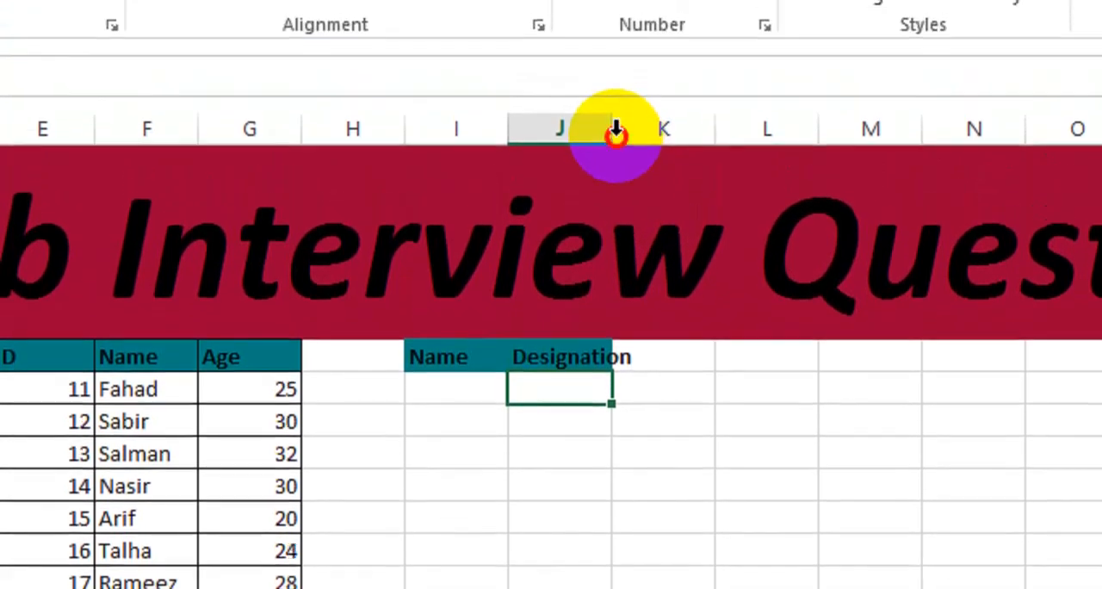
double_click(612, 44)
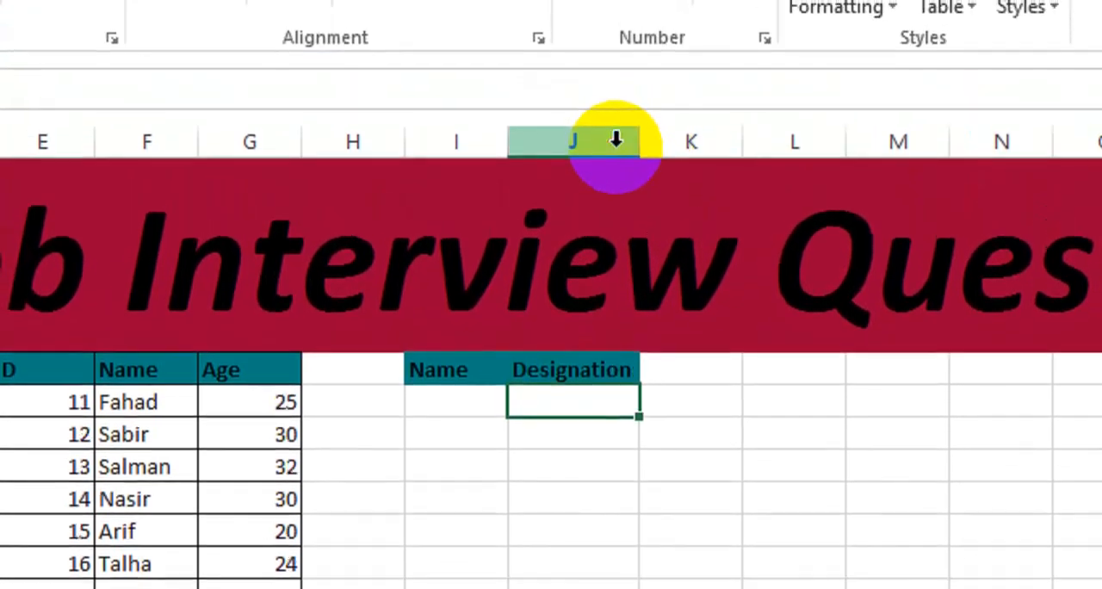
- Add the headers Salary in column K and Depart in column L of the second table
click(684, 365)
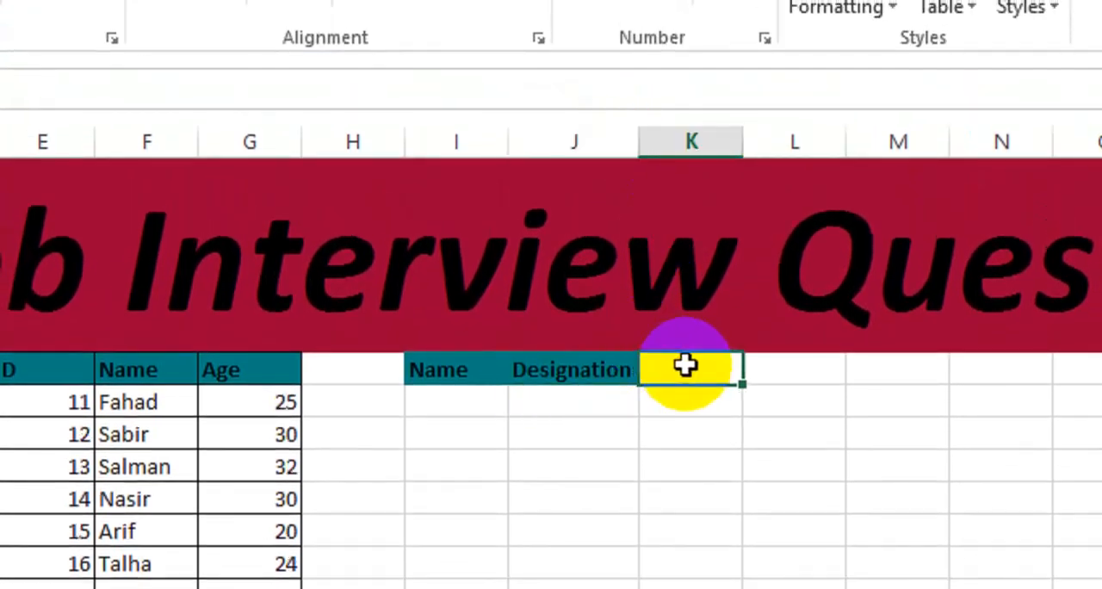
text(Salary)
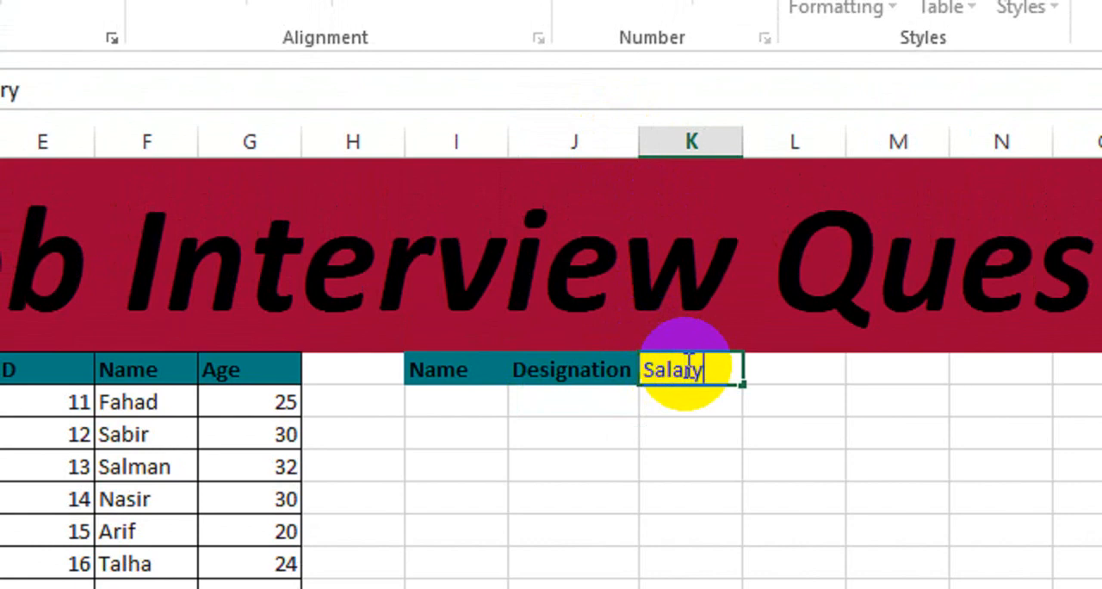
key(Tab)
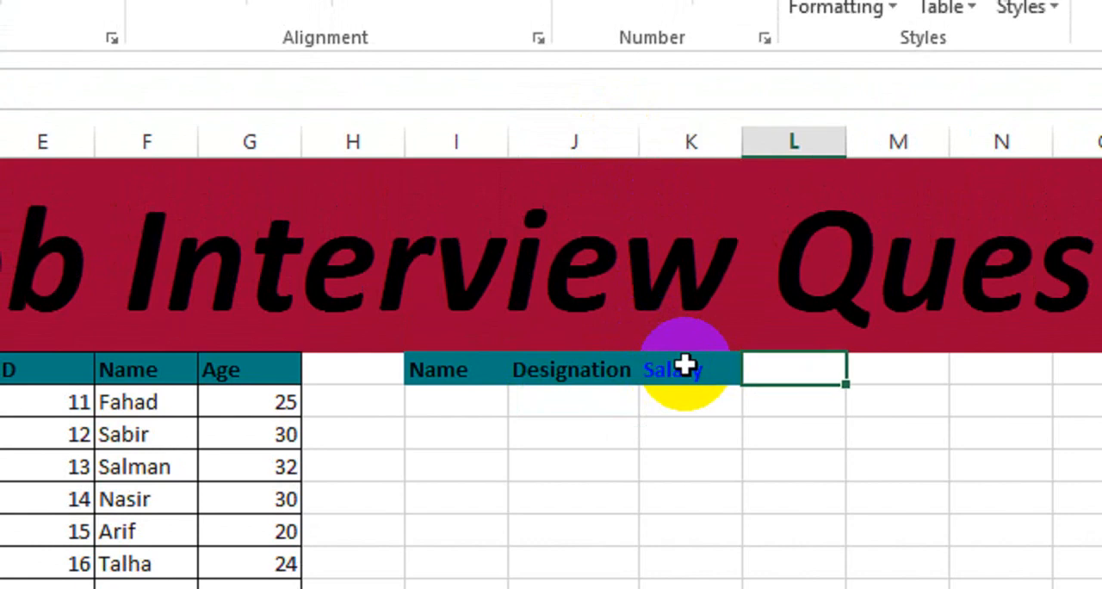
text(Depart)
key(Return)
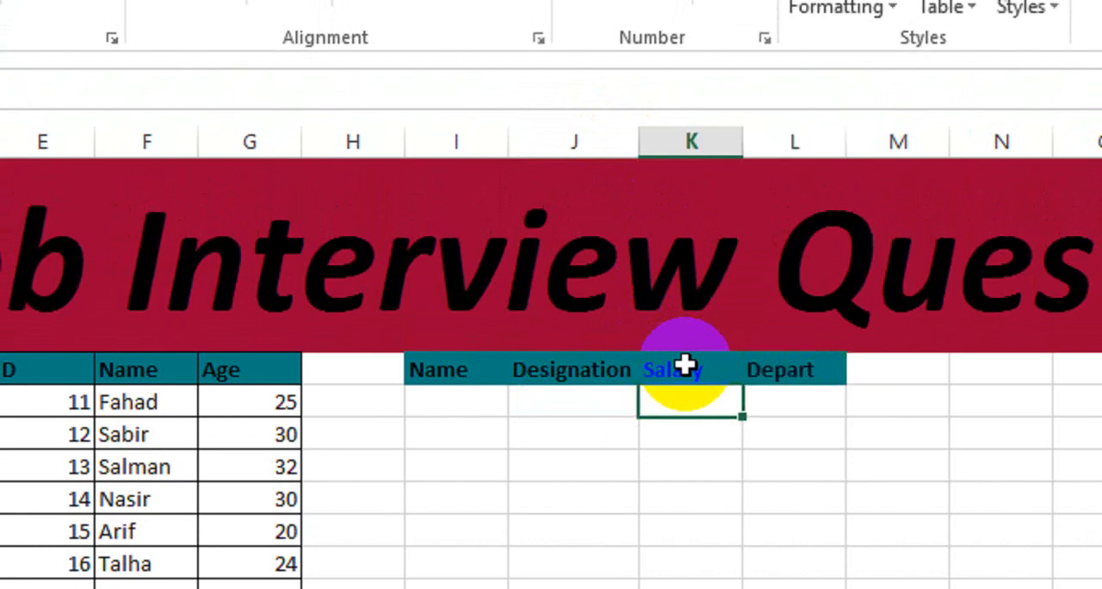
- Fill the first three Name cells of the second table with the names from the ID table's second, seventh and first records
click(455, 396)
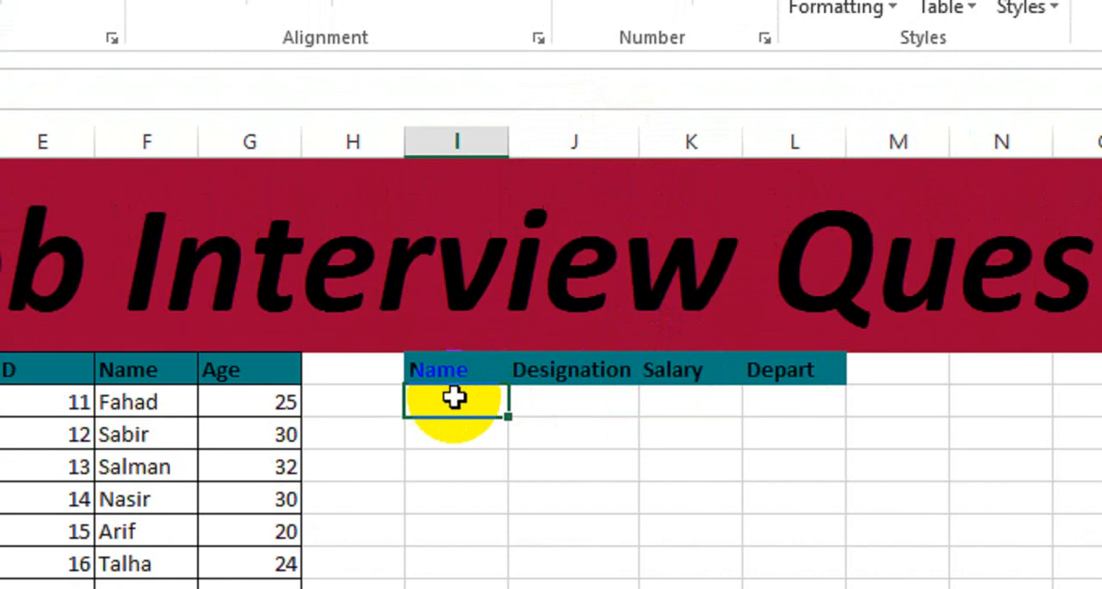
text(Sabir)
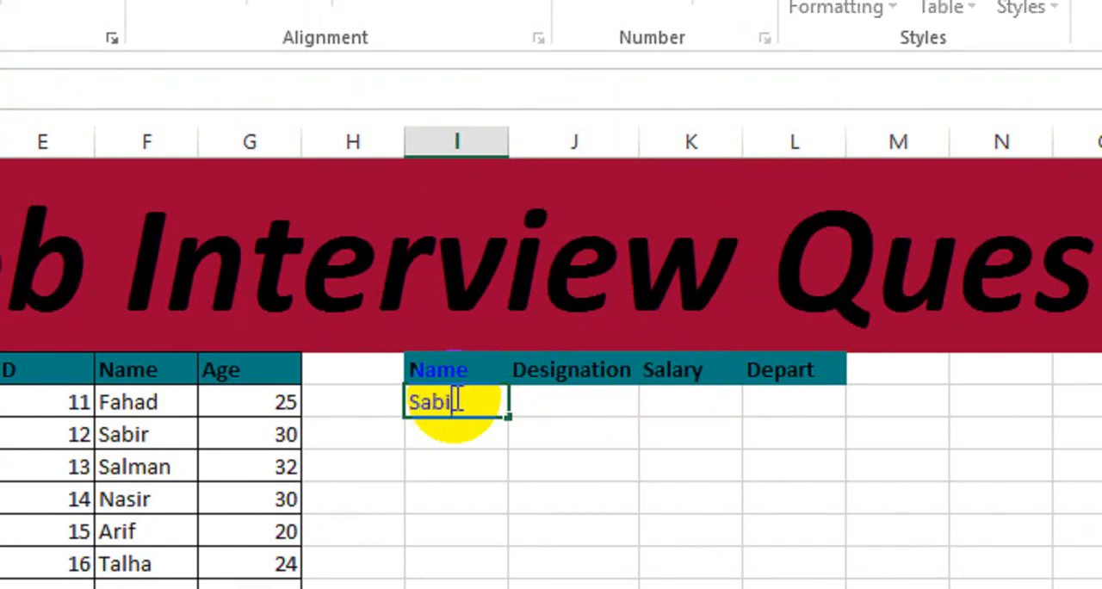
key(Return)
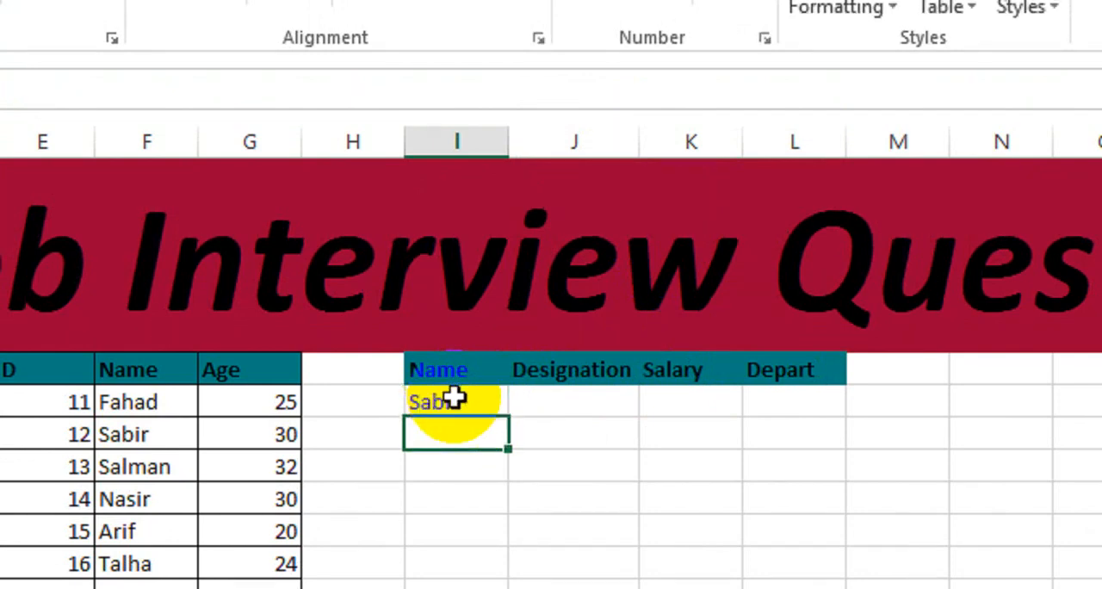
text(Ramee)
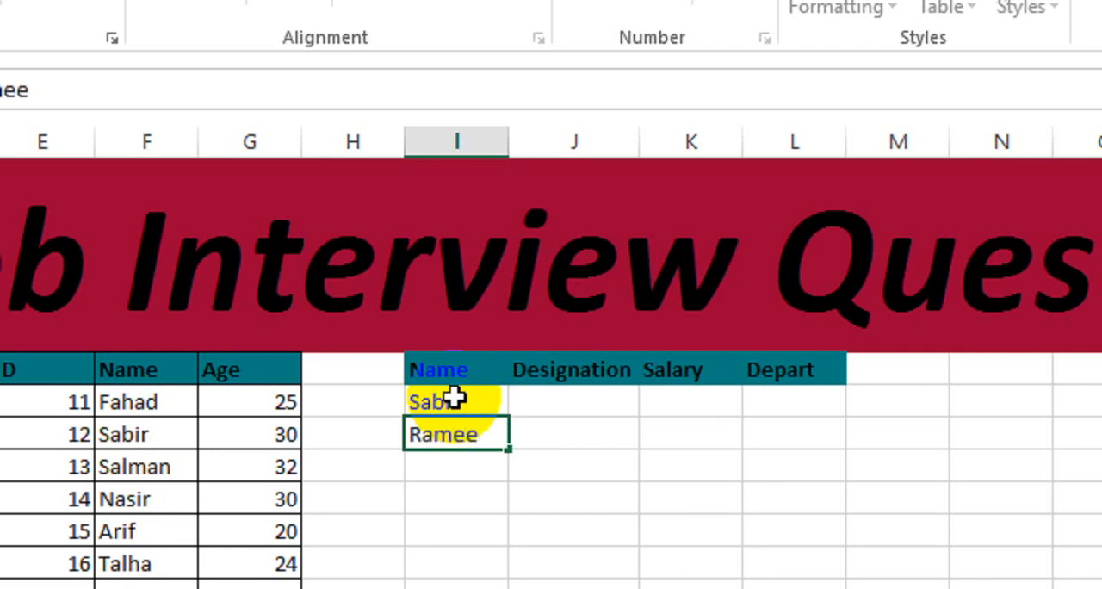
text(z)
key(Return)
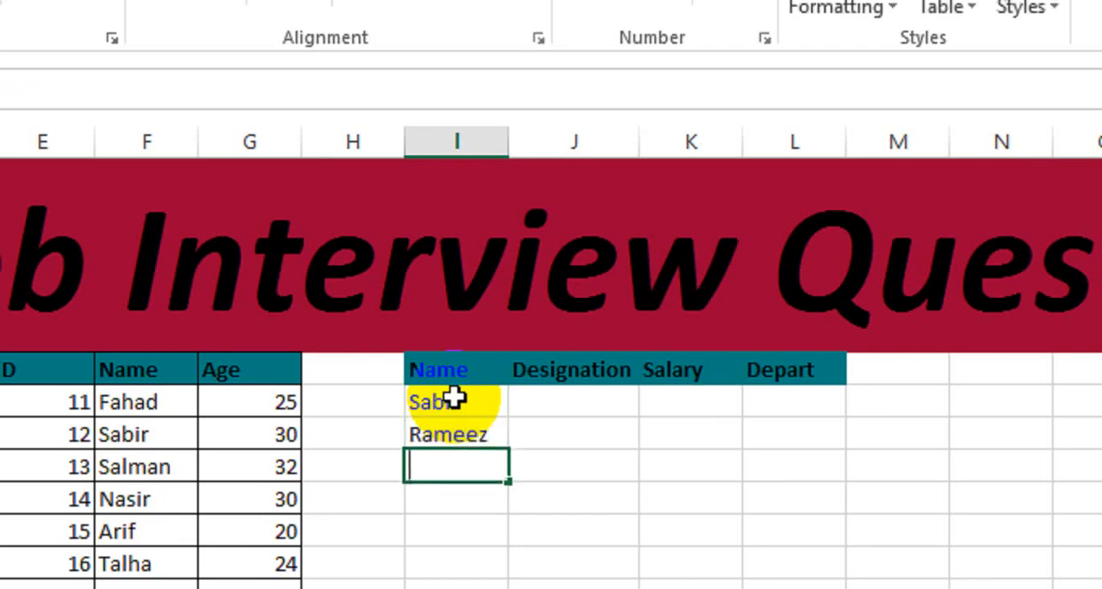
text(Fahad)
key(Return)
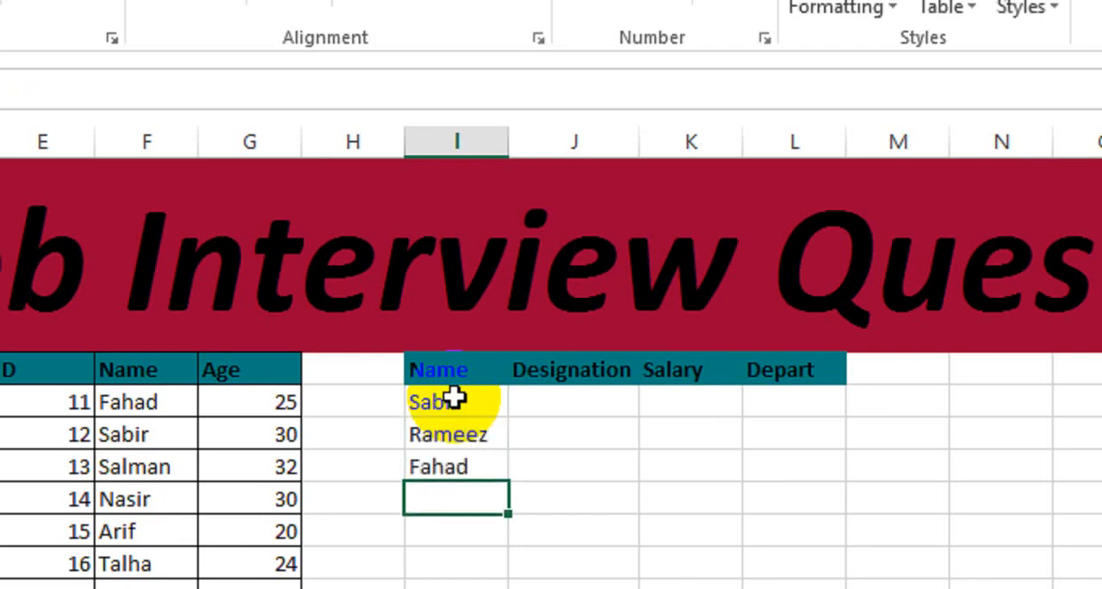
- Continue the second table's Name column with the names from the ID table's fourth, third, fifth and sixth records
text(Nasir)
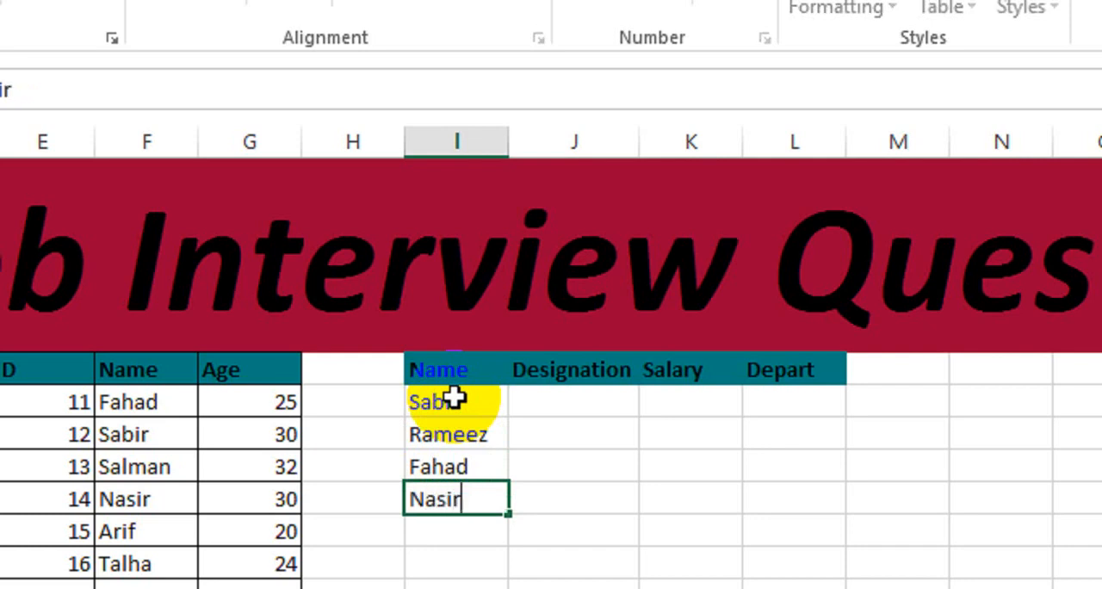
key(Return)
text(Salman)
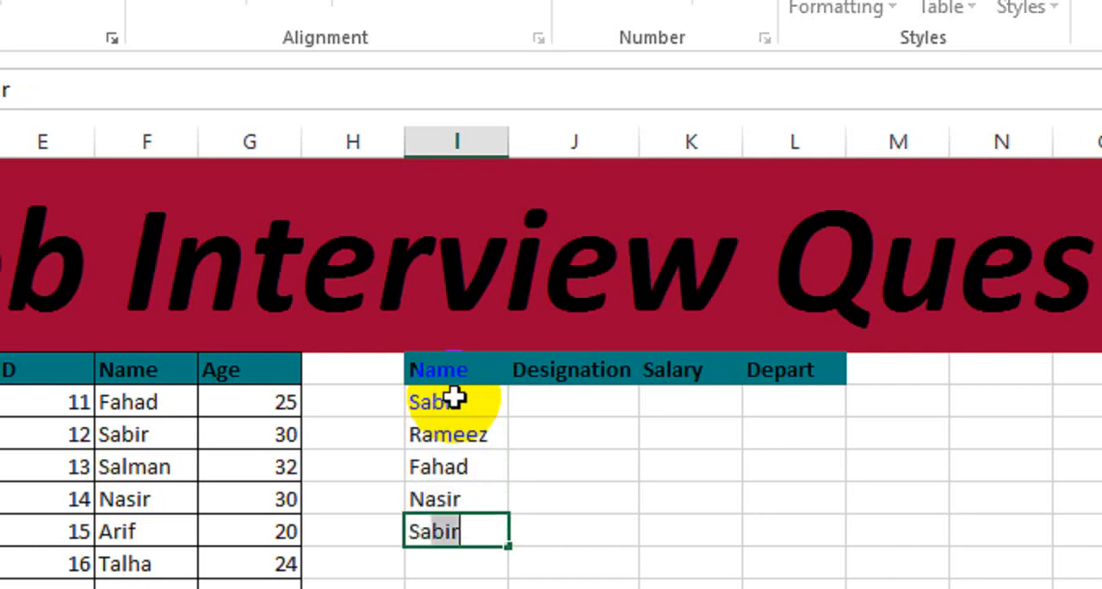
key(Return)
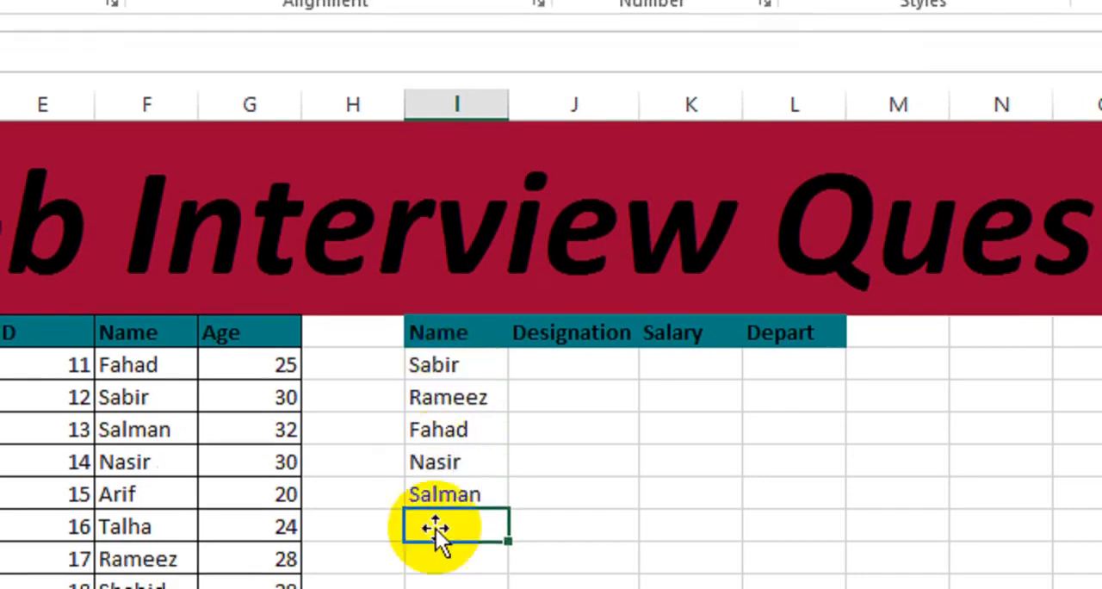
text(Arif)
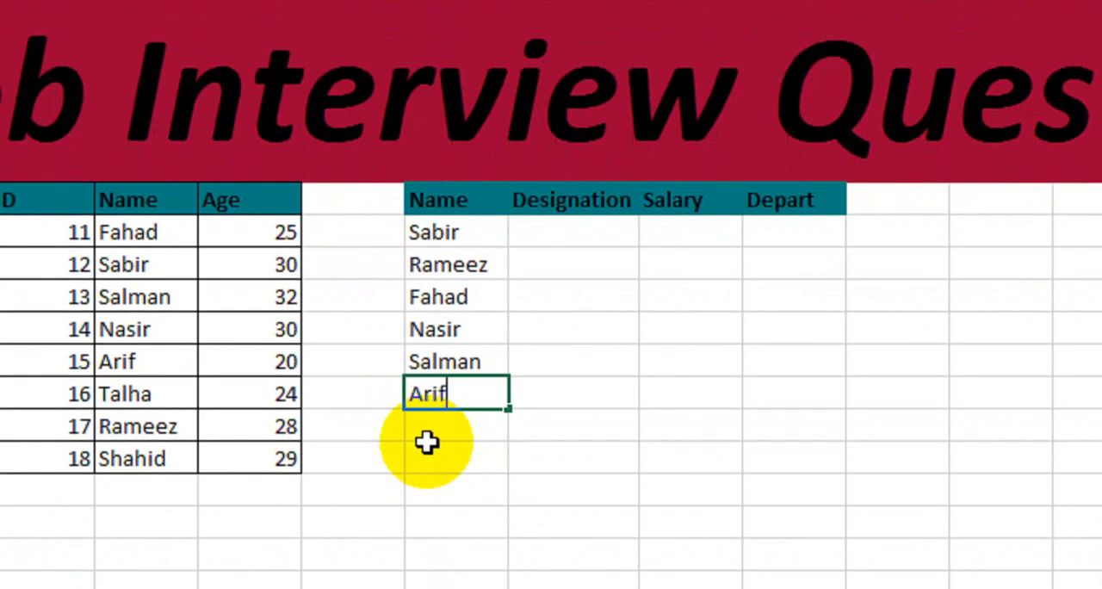
key(Return)
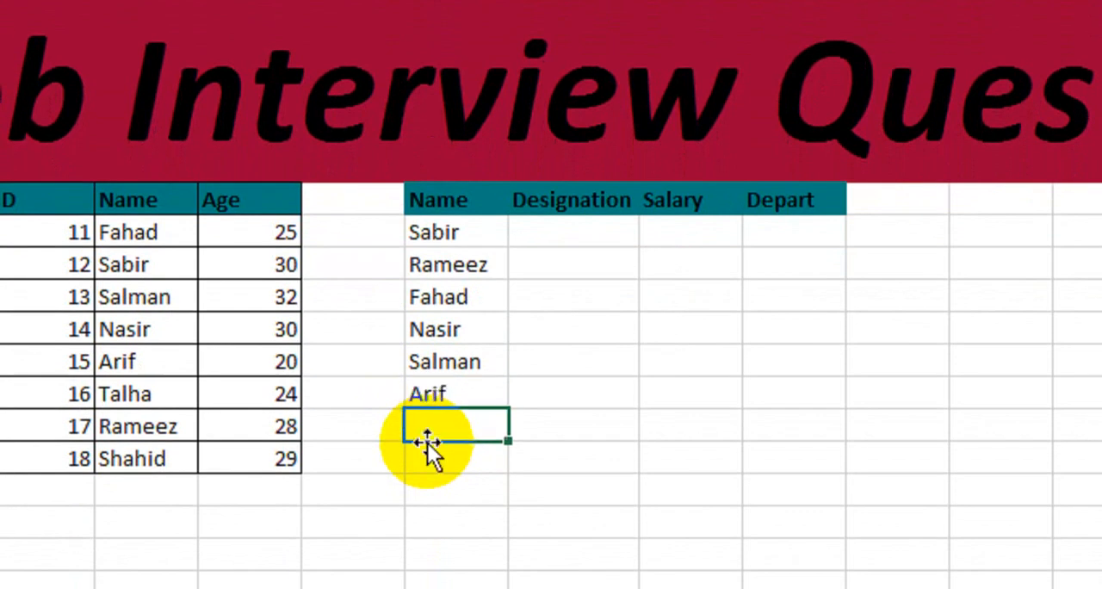
text(Talha)
key(Return)
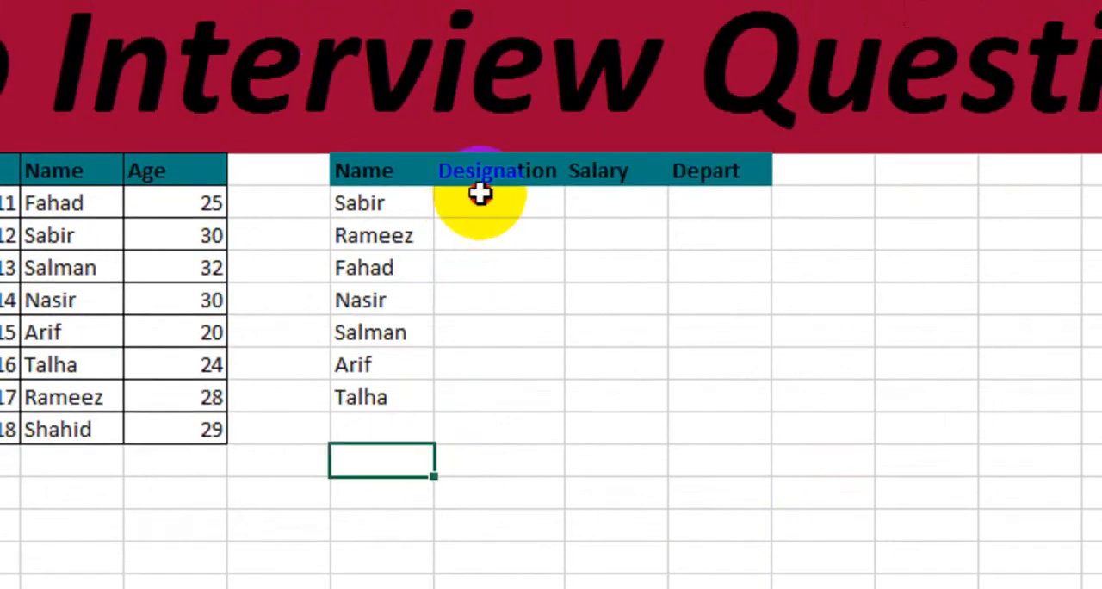
- Enter the designations Manager, Supervisor and Incharge for the first three employees in the second table
click(480, 190)
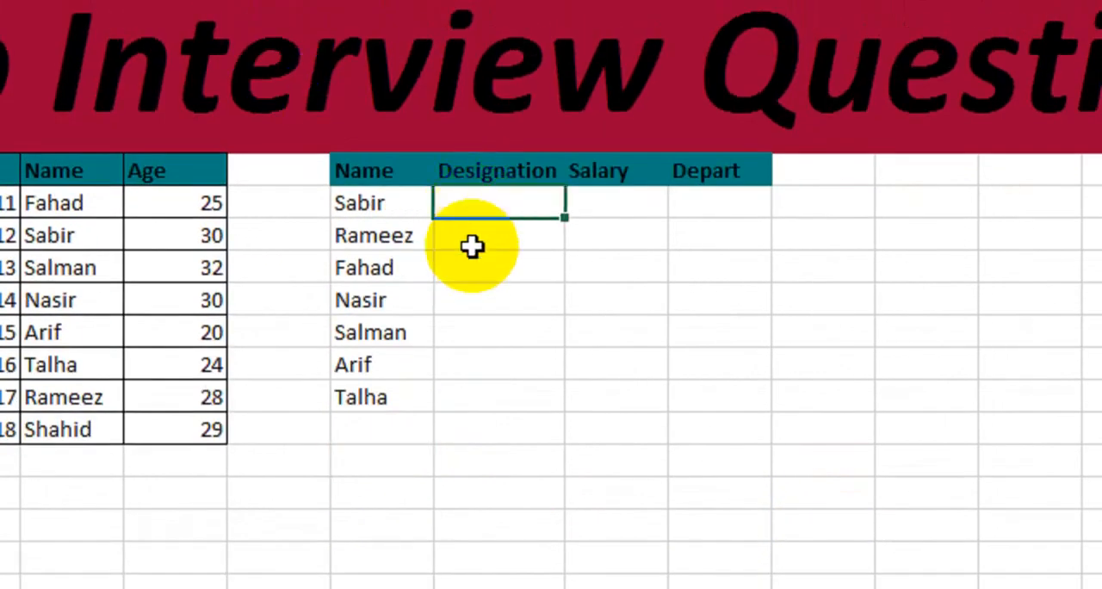
text(Manager)
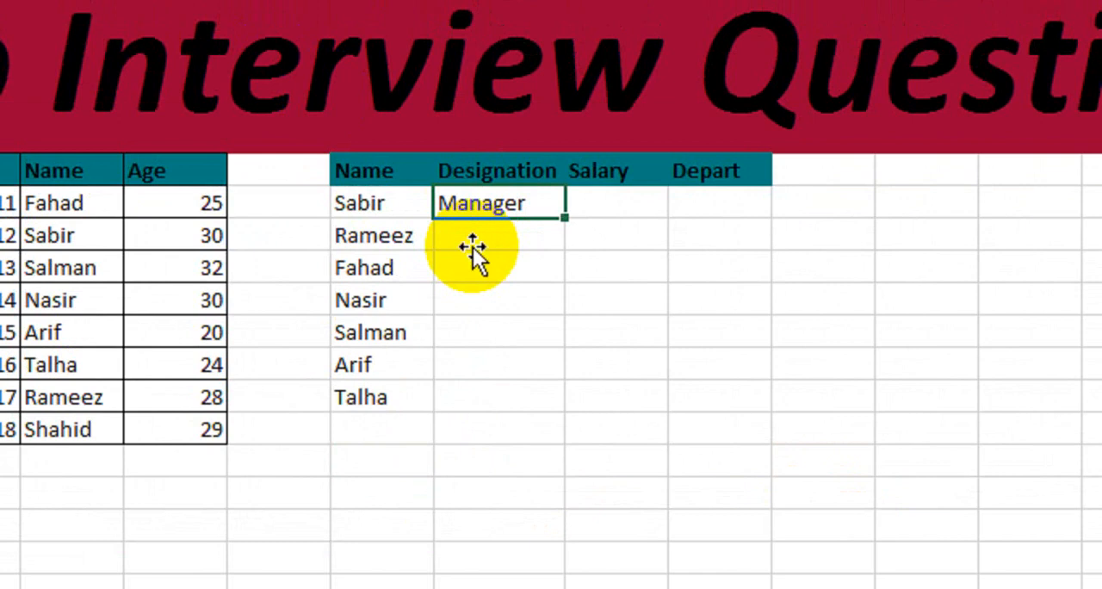
key(Return)
text(Sup)
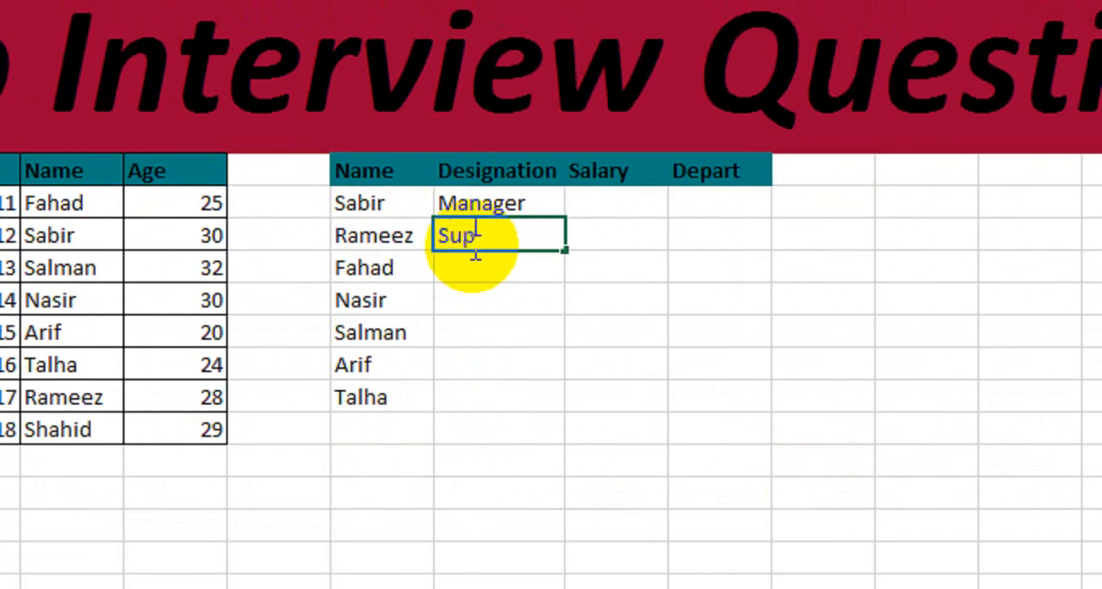
text(ervisor)
key(Return)
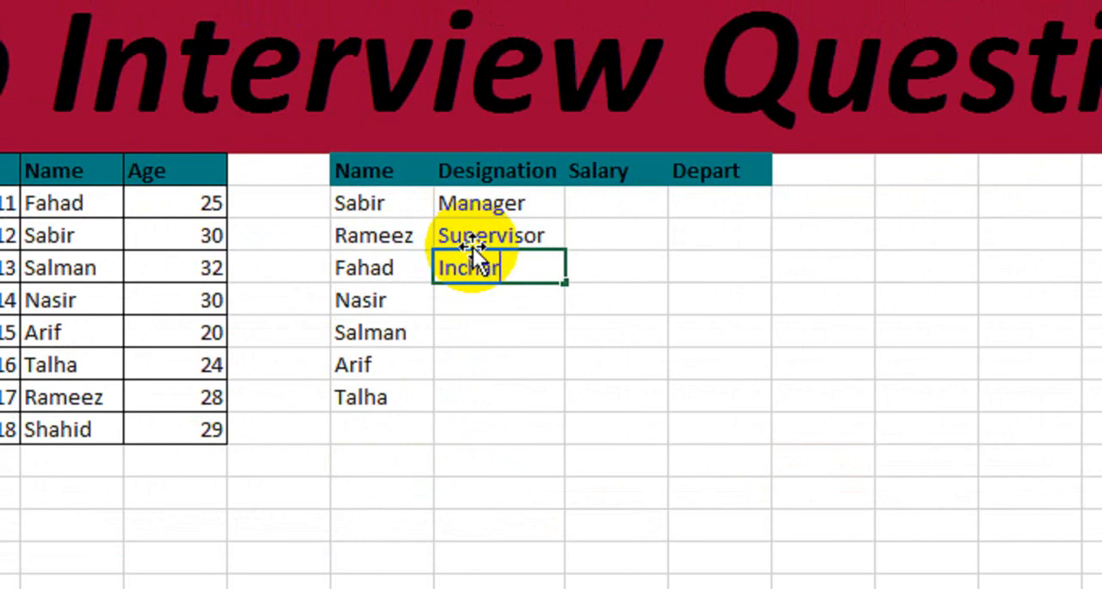
text(Incharge)
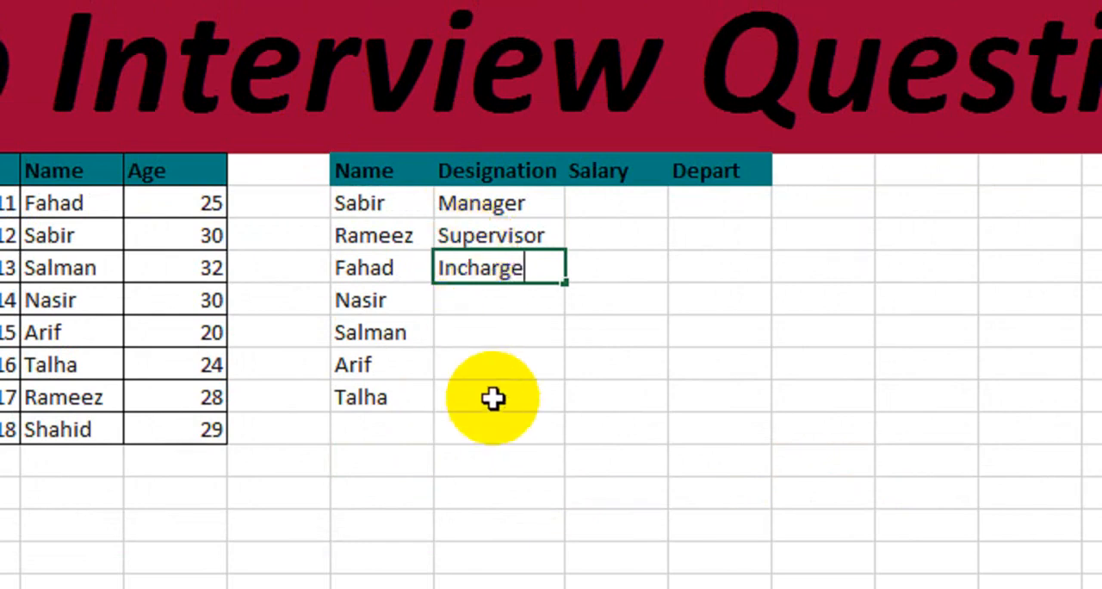
key(Return)
- Enter the designations Assistant, Accountant and Clerk for the fourth to sixth employees in the second table
text(Assi)
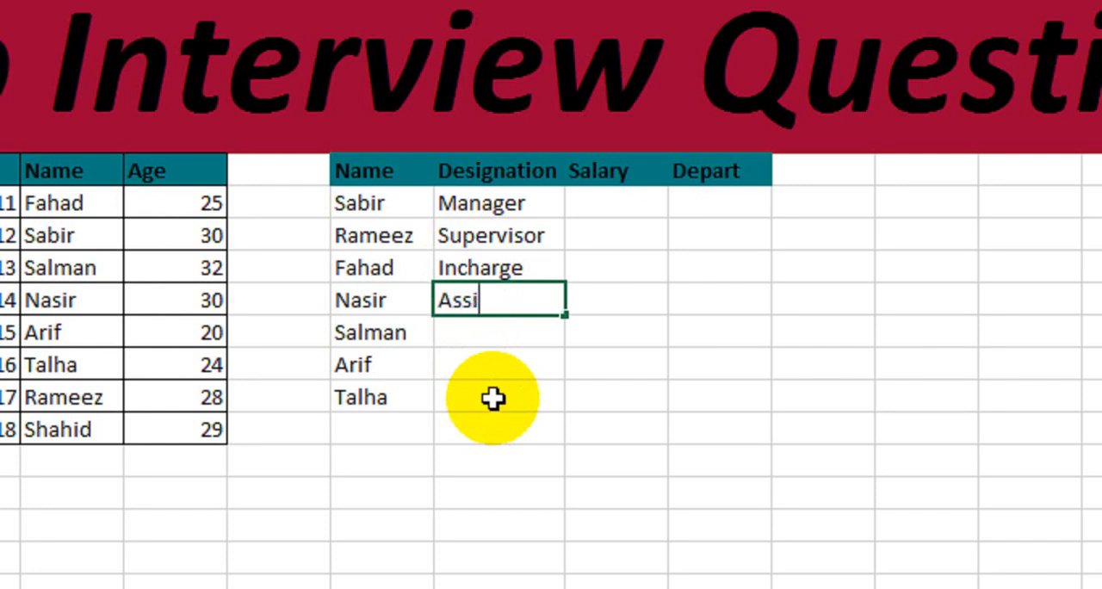
text(stant)
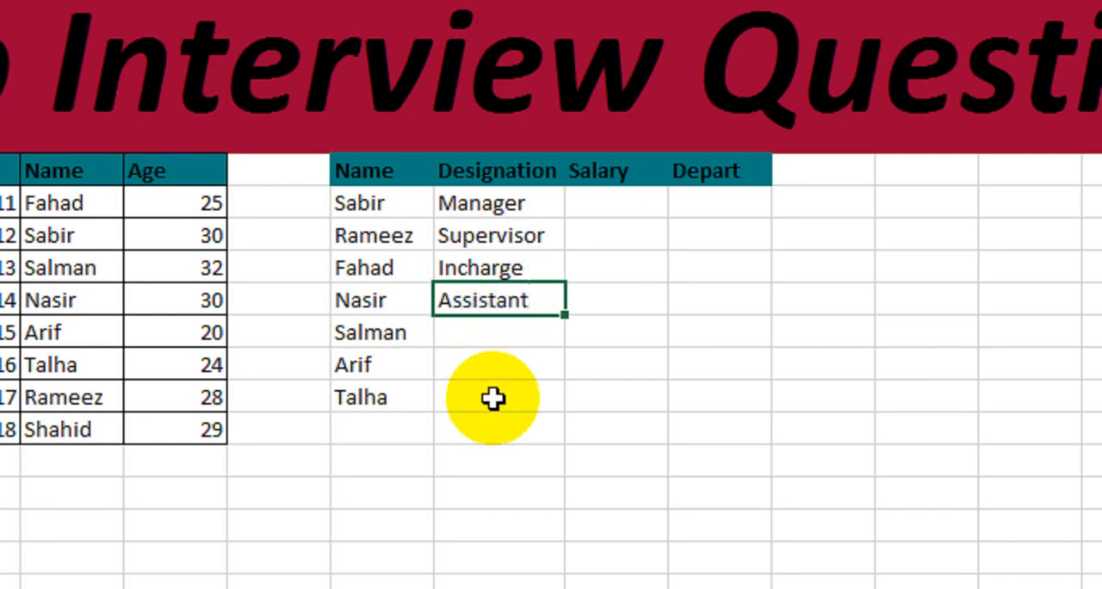
key(Return)
text(A)
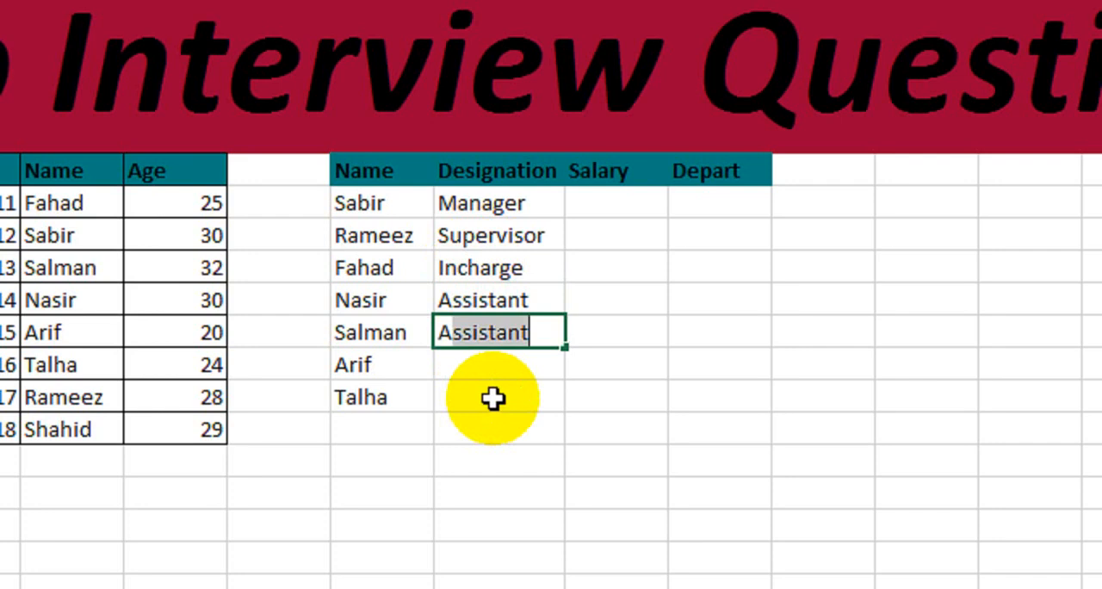
text(ccountant)
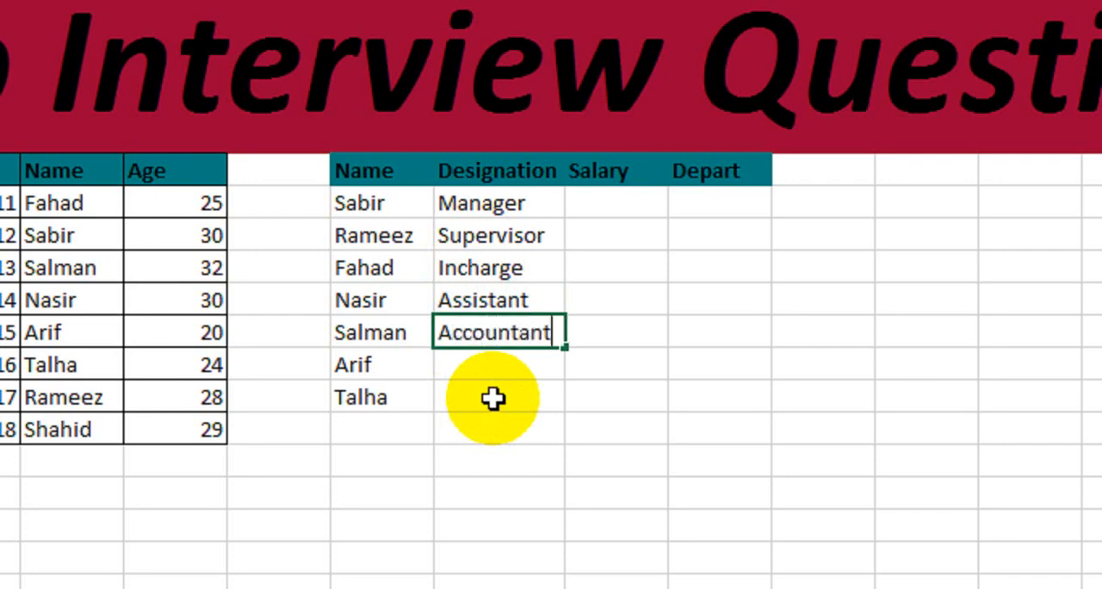
key(Return)
text(Clerk)
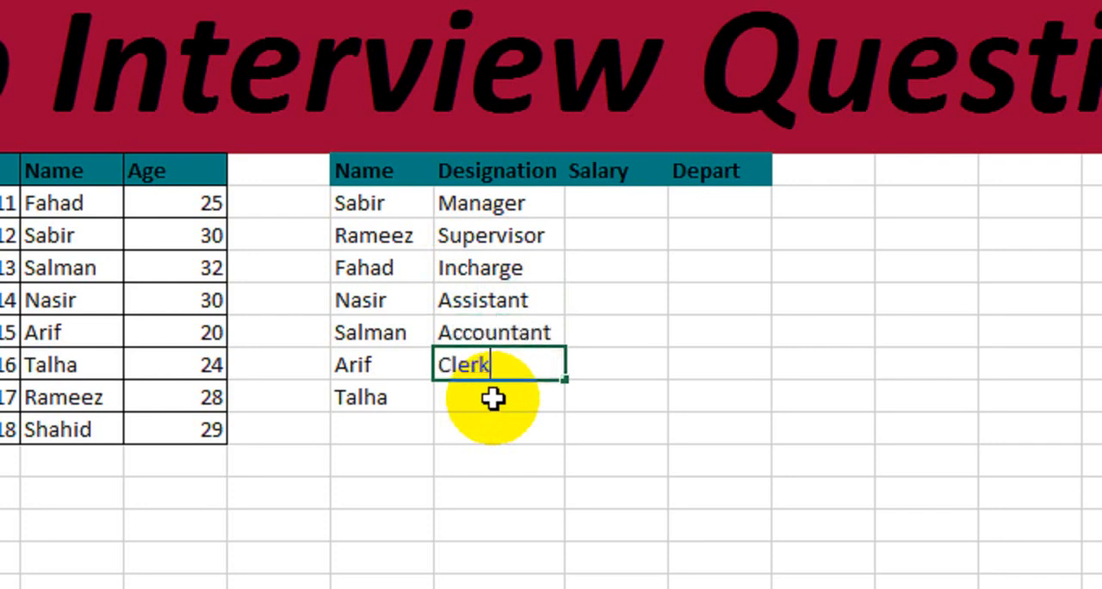
key(Return)
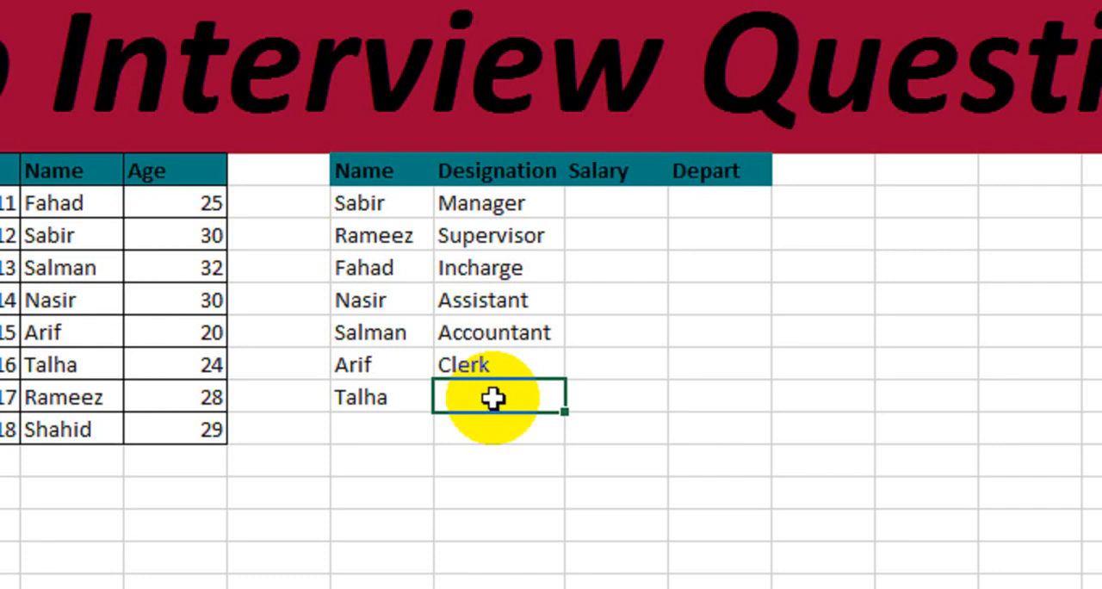
- Enter Co-ordinator as the seventh employee's designation and autofit the width of column J
text(Co)
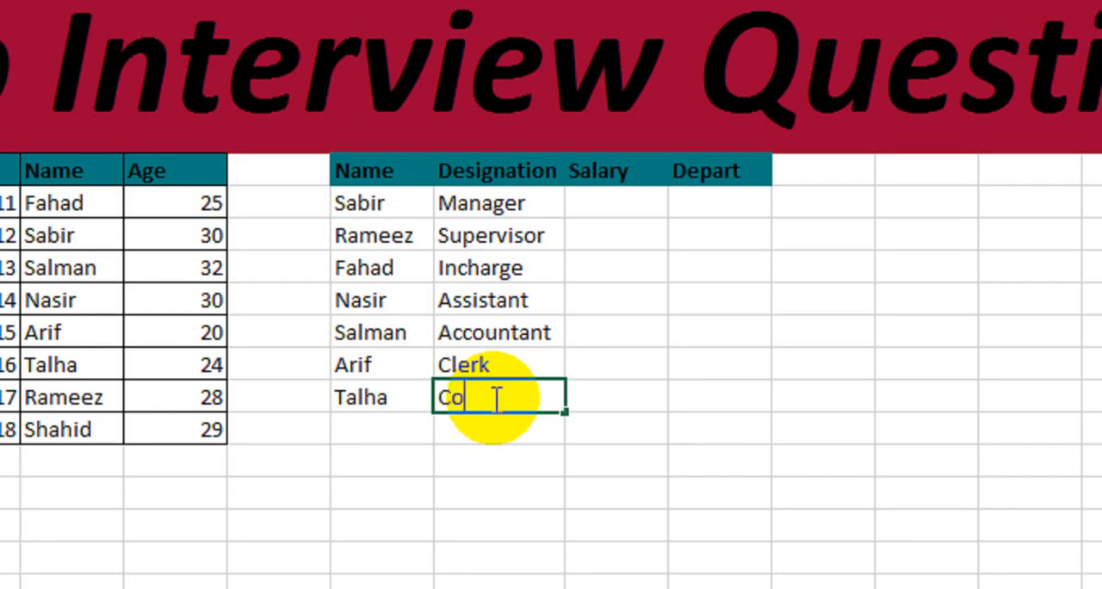
text(-ordina)
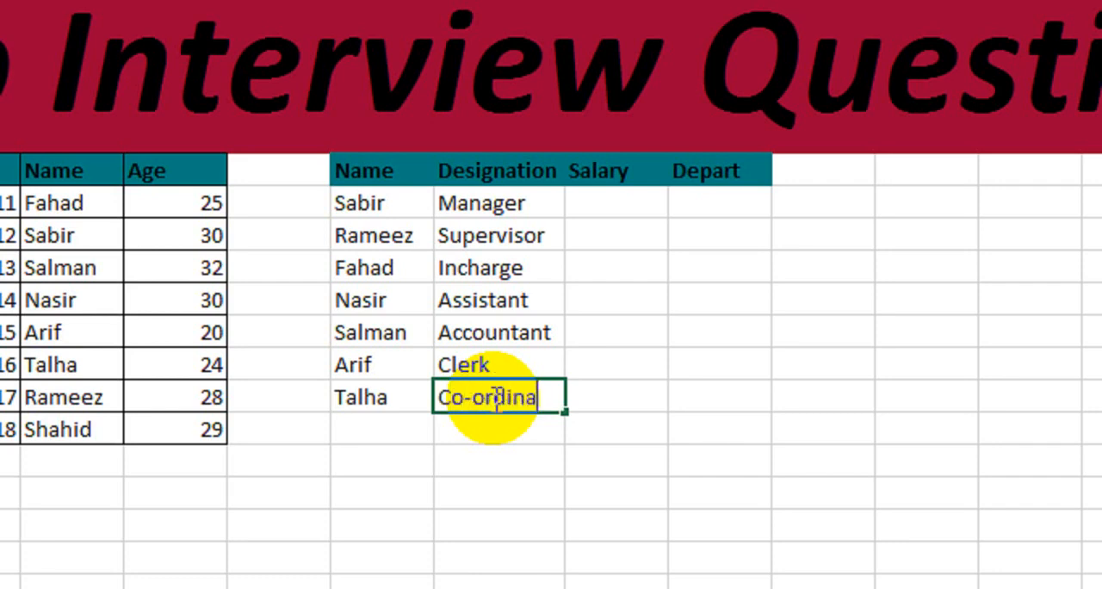
text(tor)
key(Return)
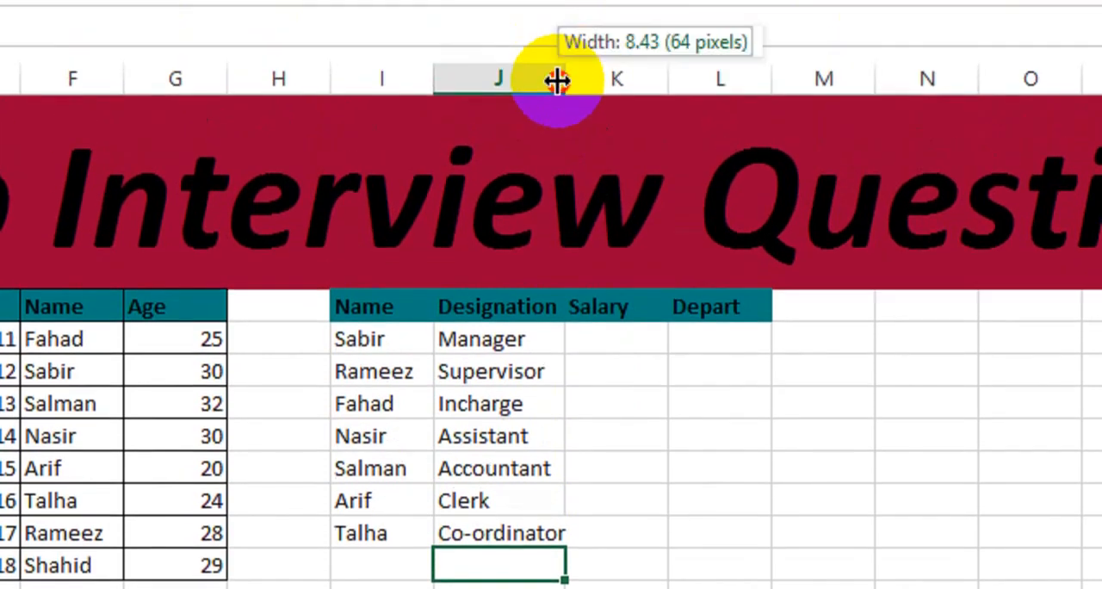
double_click(559, 81)
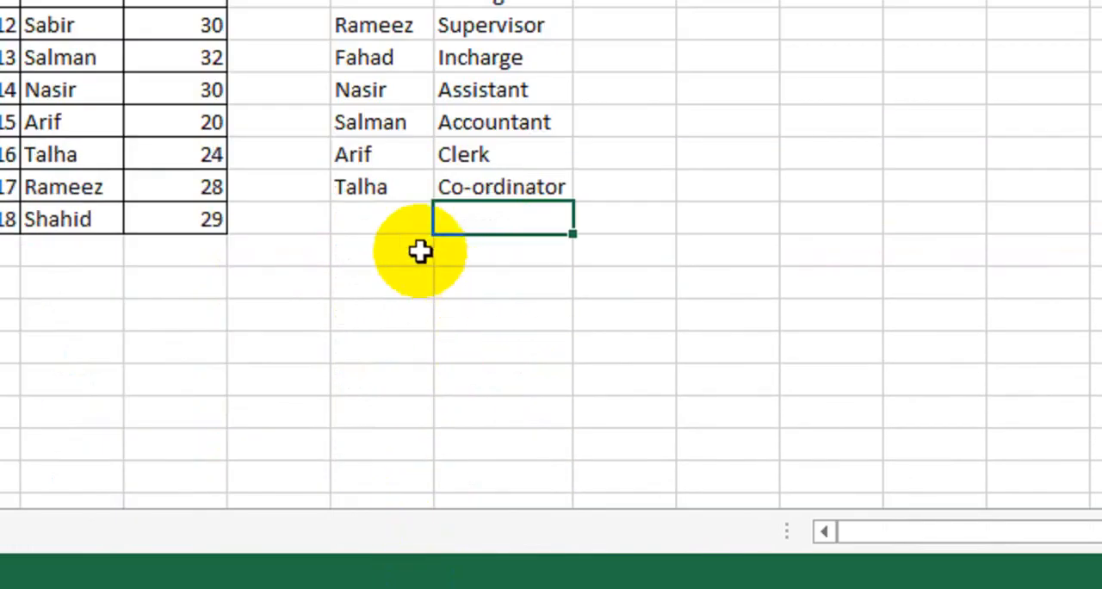
- Add an eighth employee to the second table, using the ID table's last name and the designation Level Head
click(394, 550)
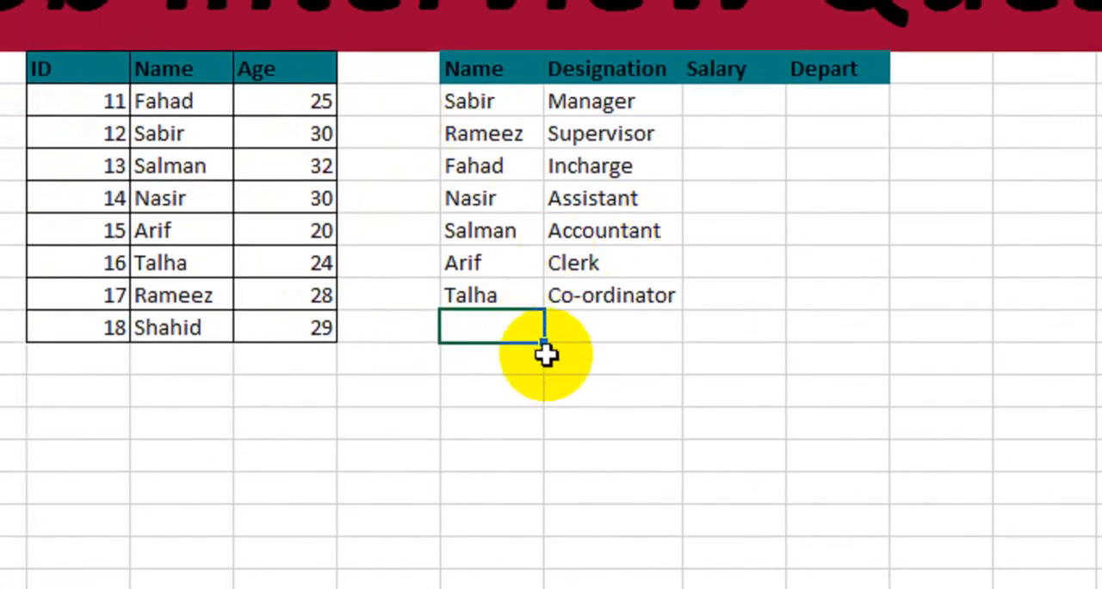
text(Shahid)
key(Return)
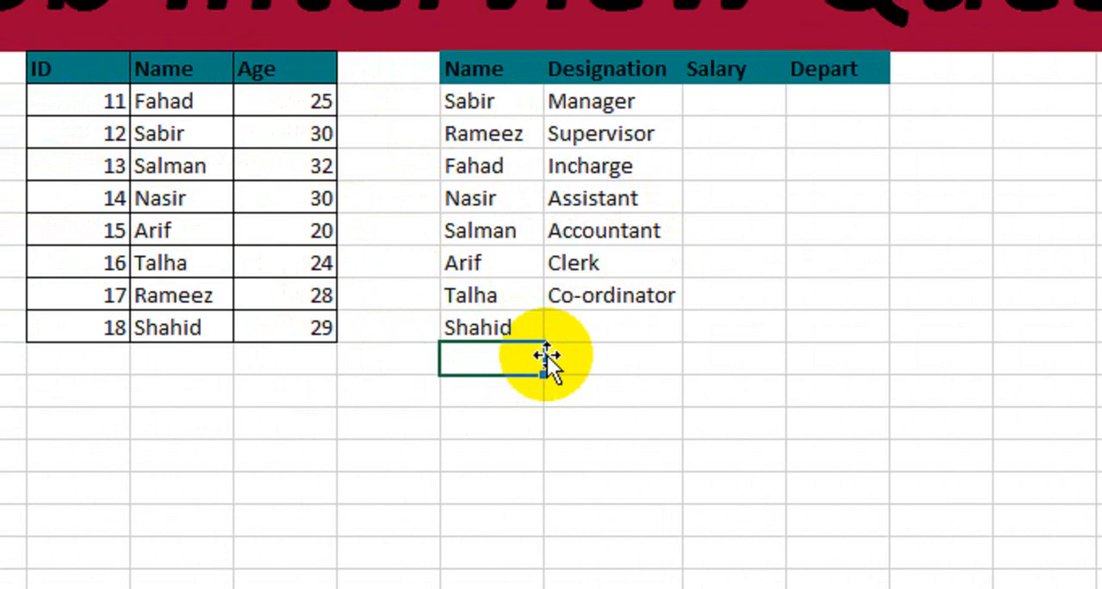
click(613, 327)
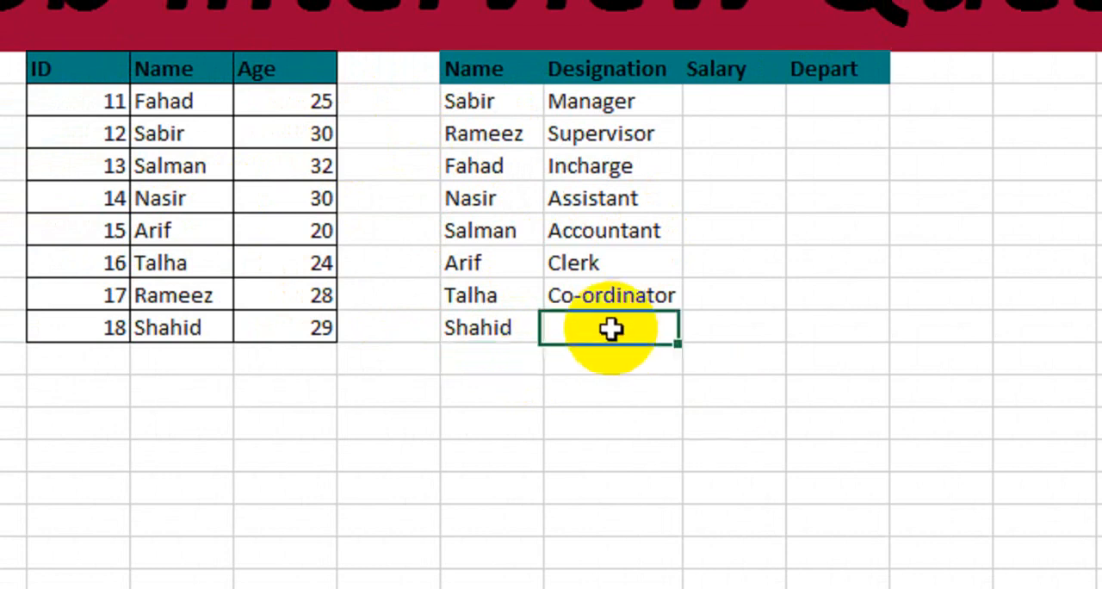
text(Lev)
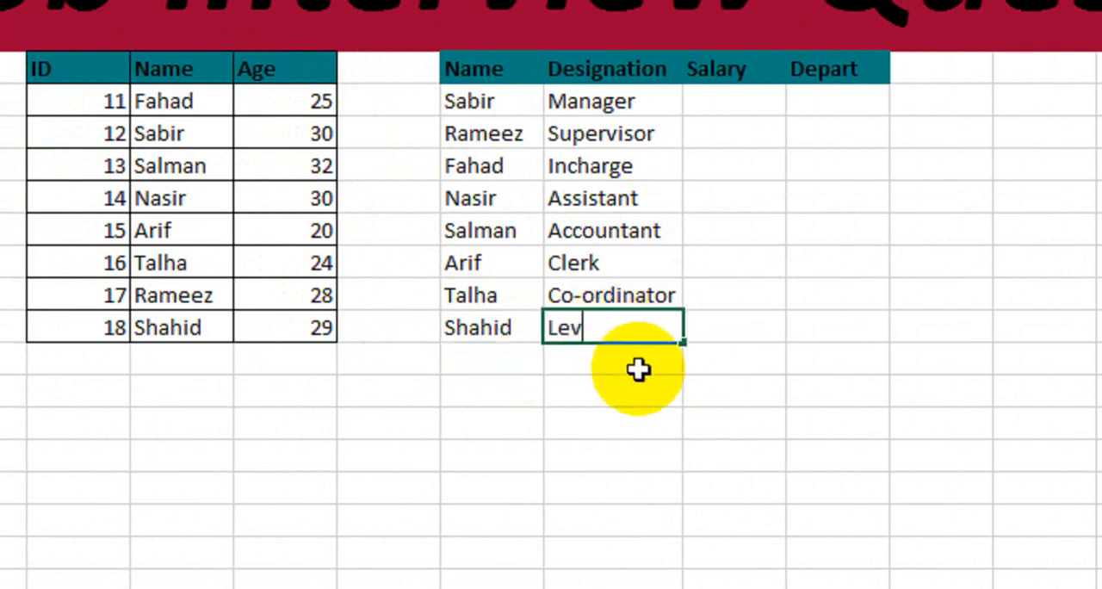
text(el Head)
key(Return)
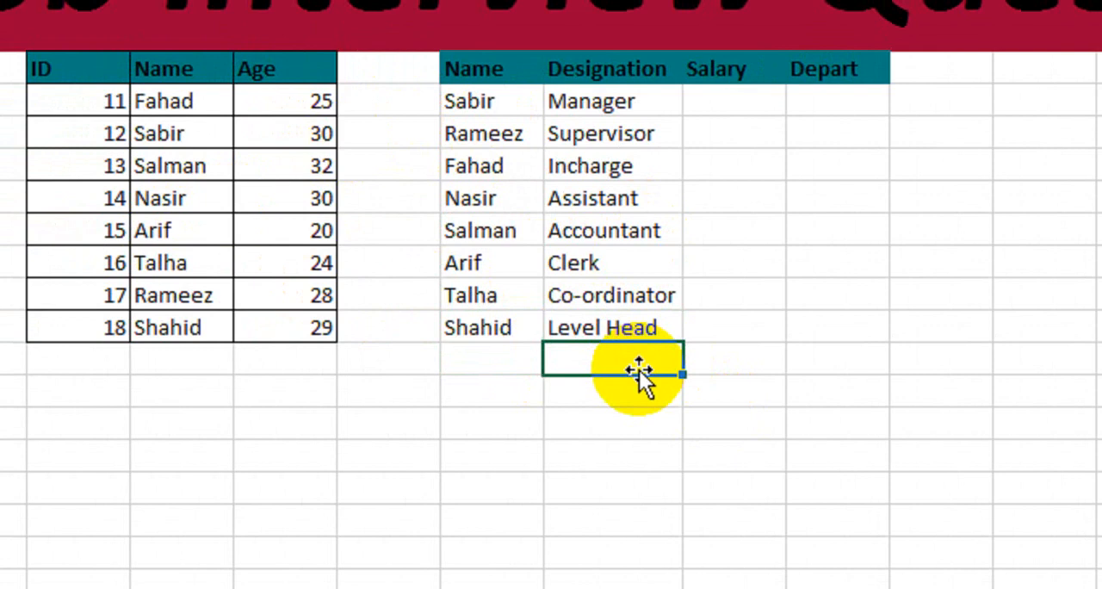
- Enter 50000 as the Manager's salary in the second table
click(717, 102)
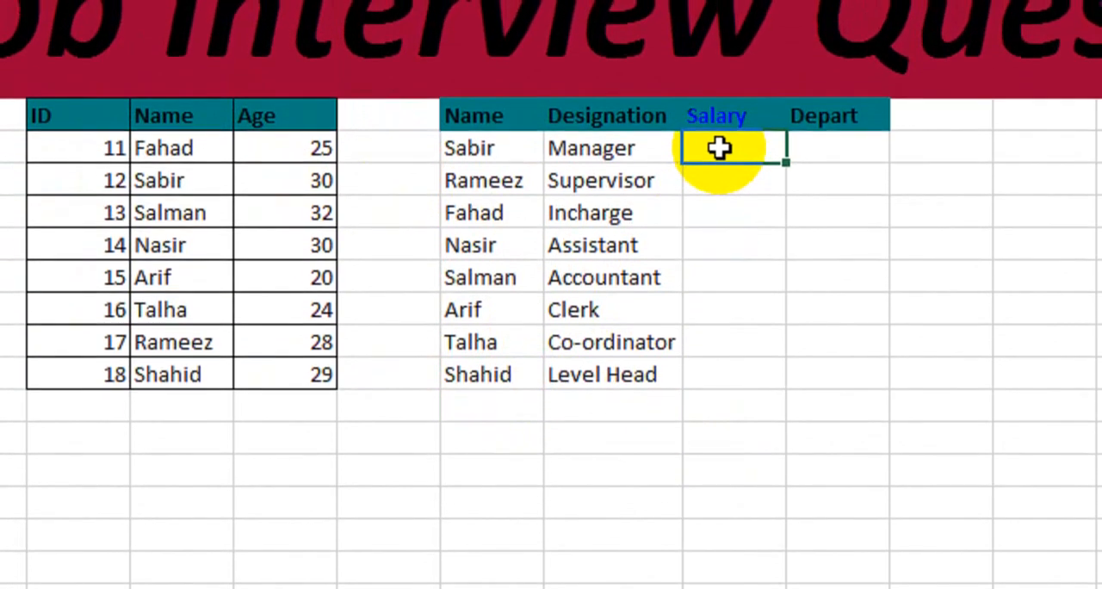
text(50000)
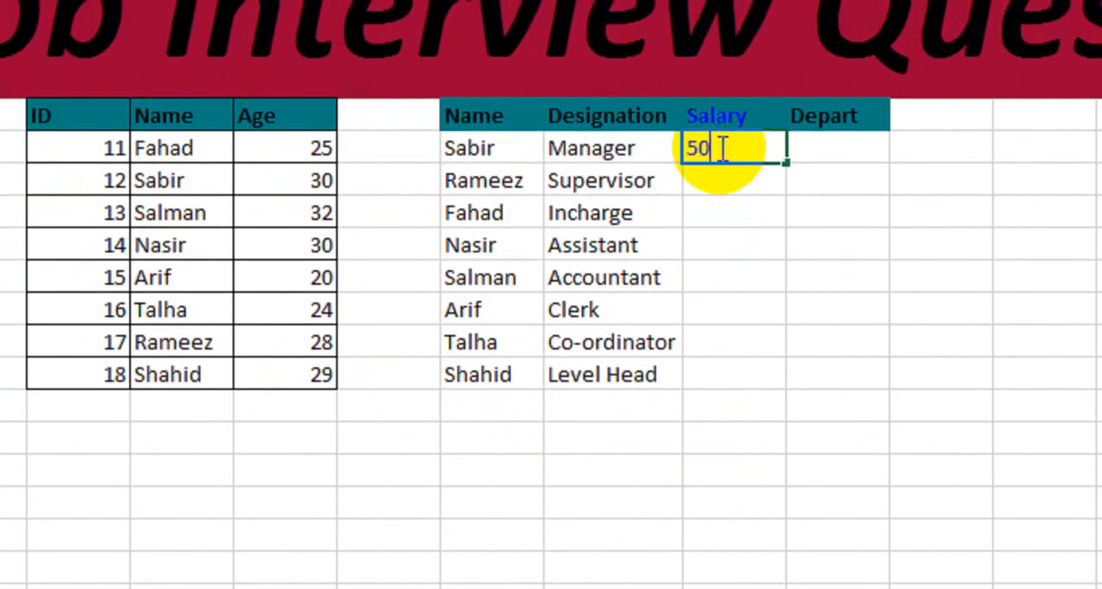
key(ctrl+Return)
key(Return)
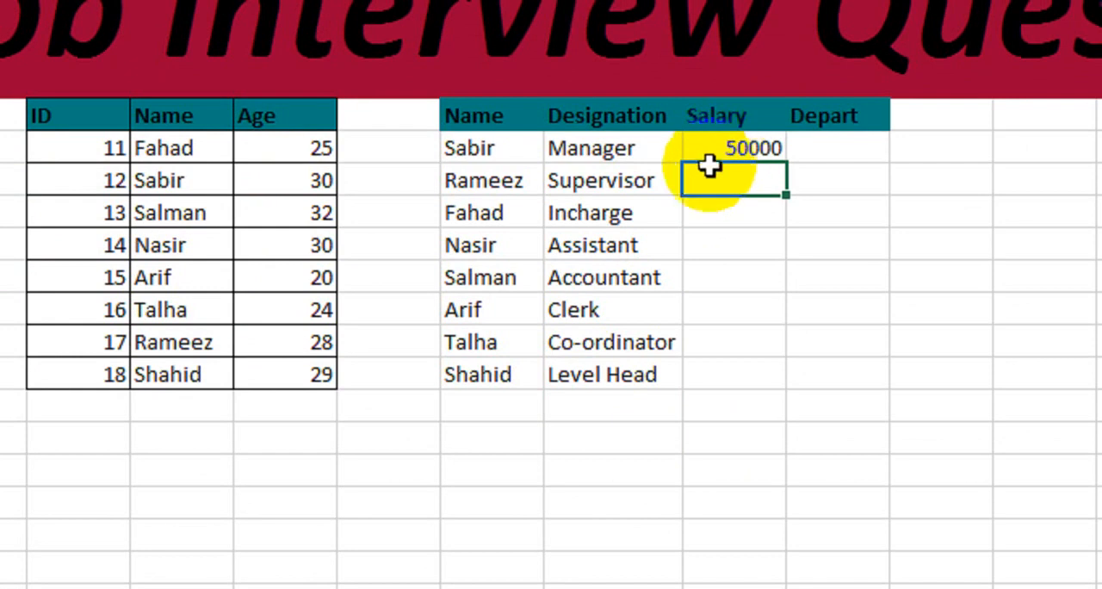
- Enter the salaries 35000, 25000, 28000 and 32000 for the Supervisor, Incharge, Assistant and Accountant in the second table
text(35000)
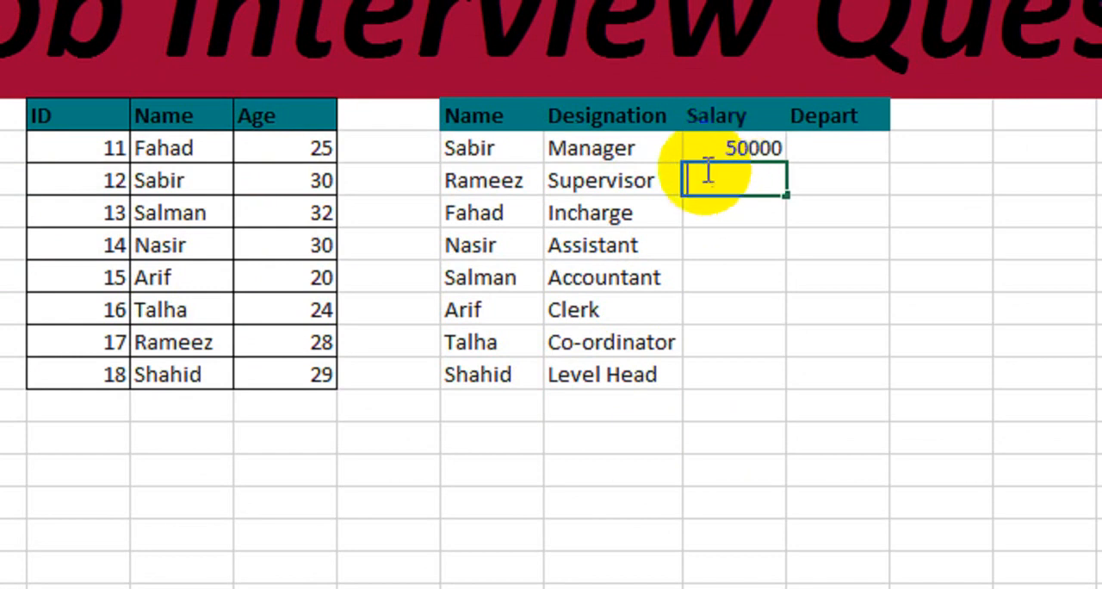
key(Return)
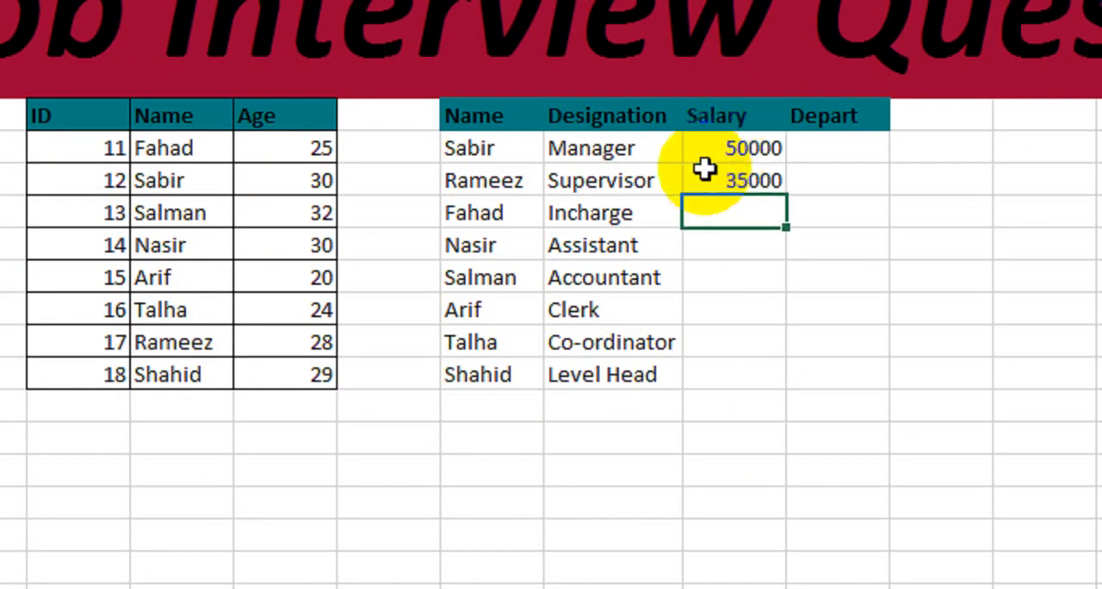
text(25000)
key(Return)
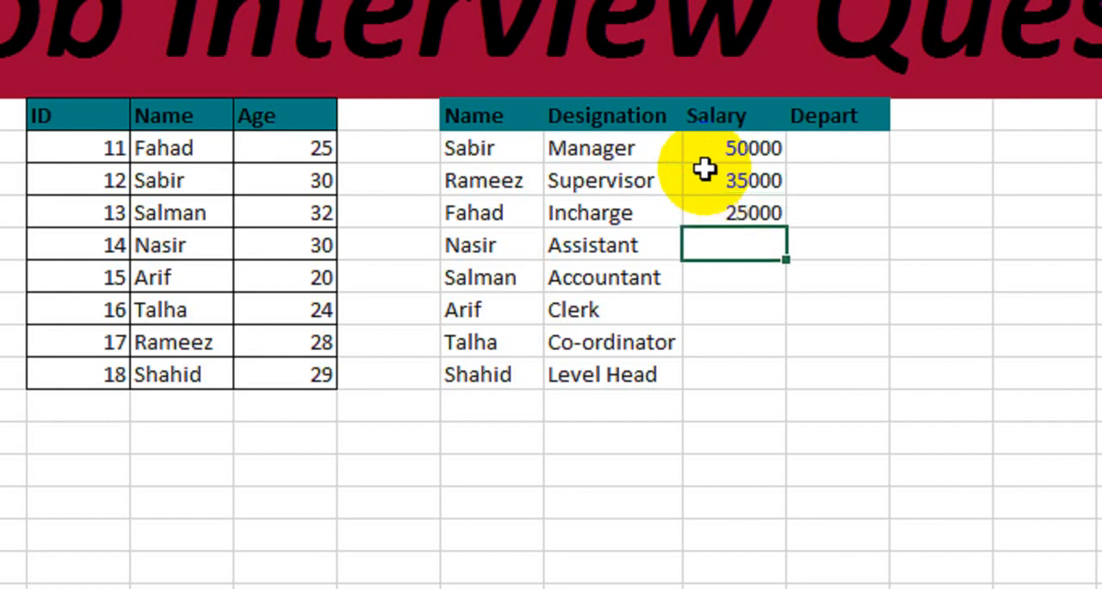
text(28000)
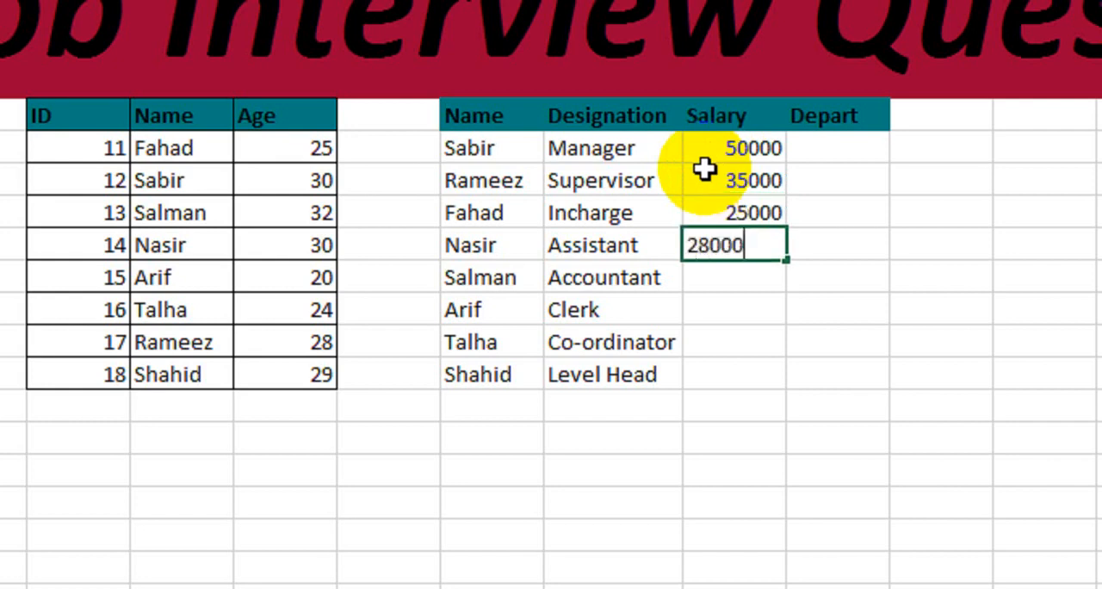
key(Return)
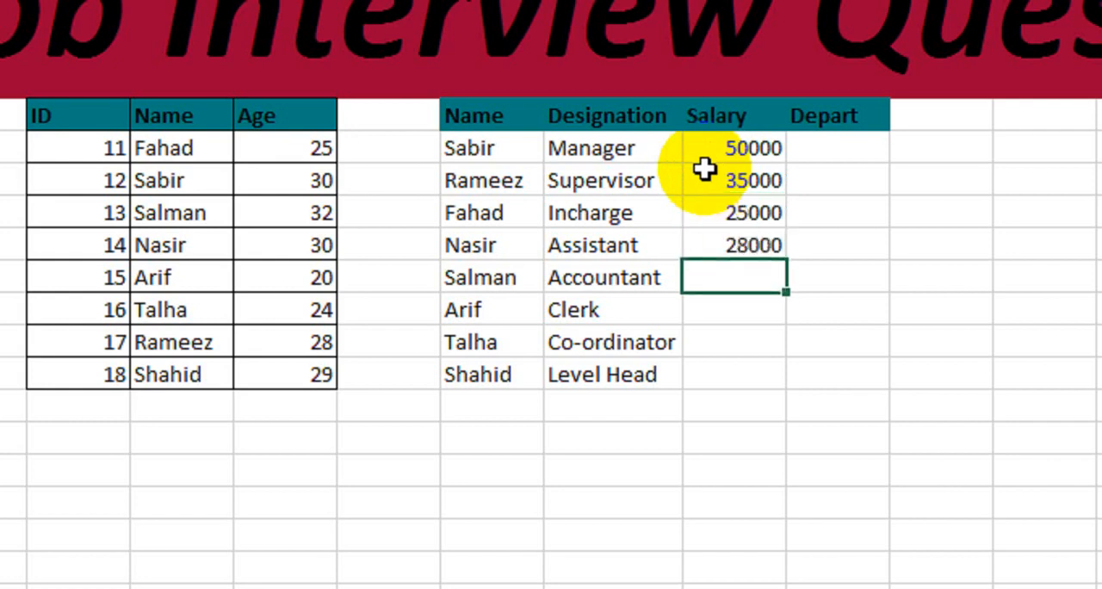
text(32000)
key(Return)
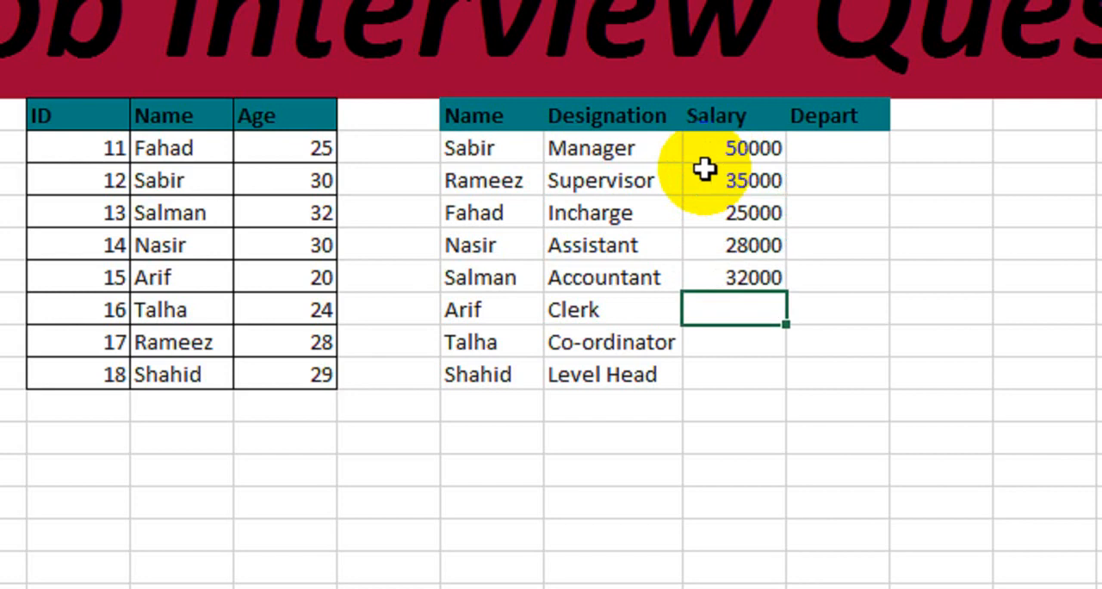
- Enter the salaries 15000, 18000 and 22000 for the Clerk, Co-ordinator and Level Head in the second table
text(15000)
key(Return)
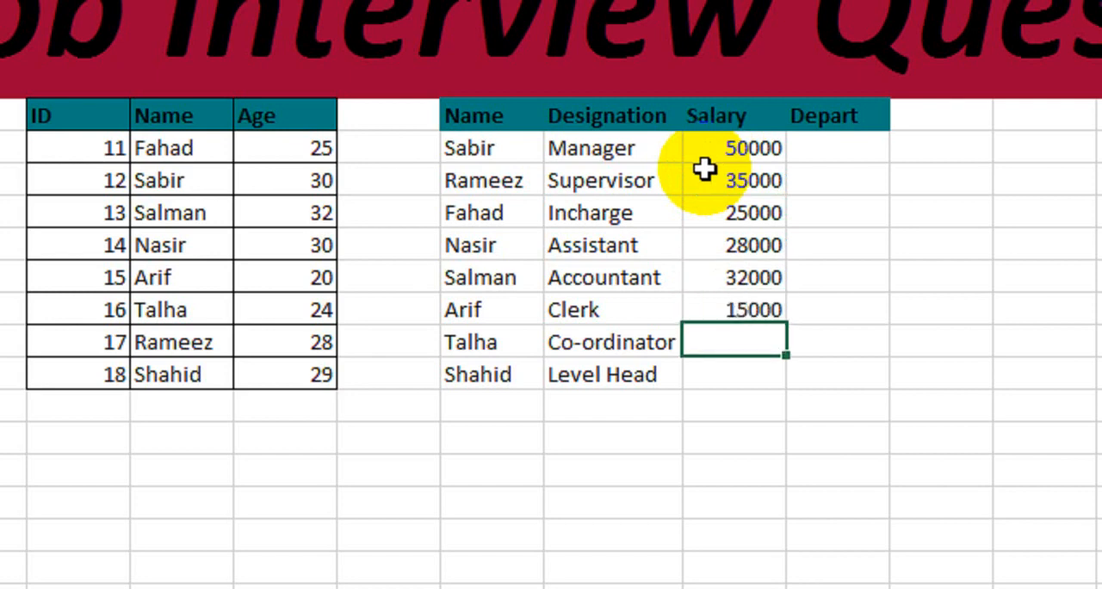
text(18000)
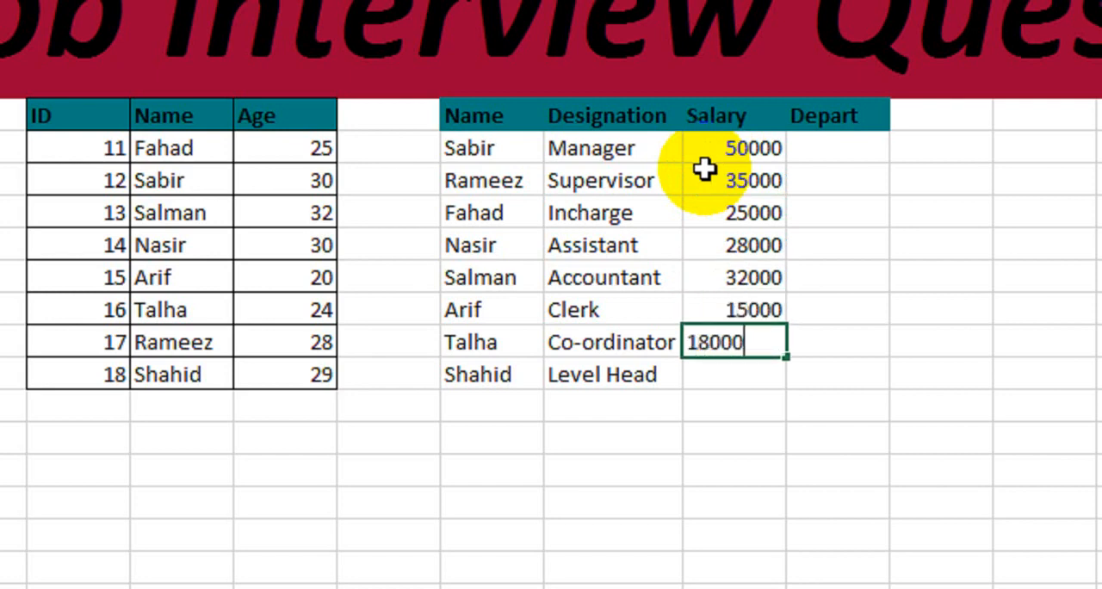
key(Return)
text(22000)
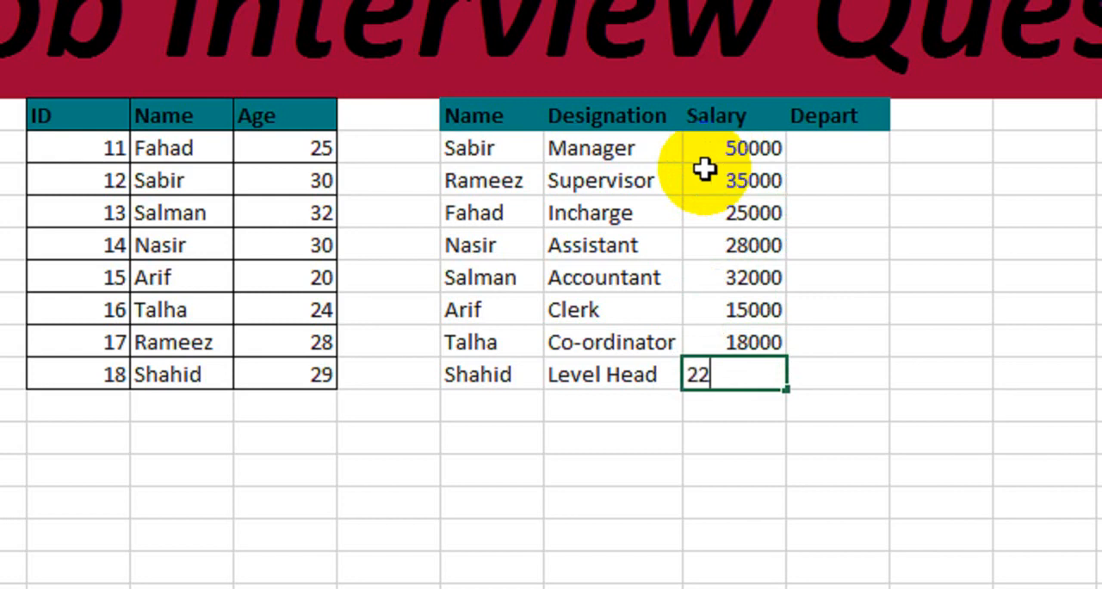
key(Return)
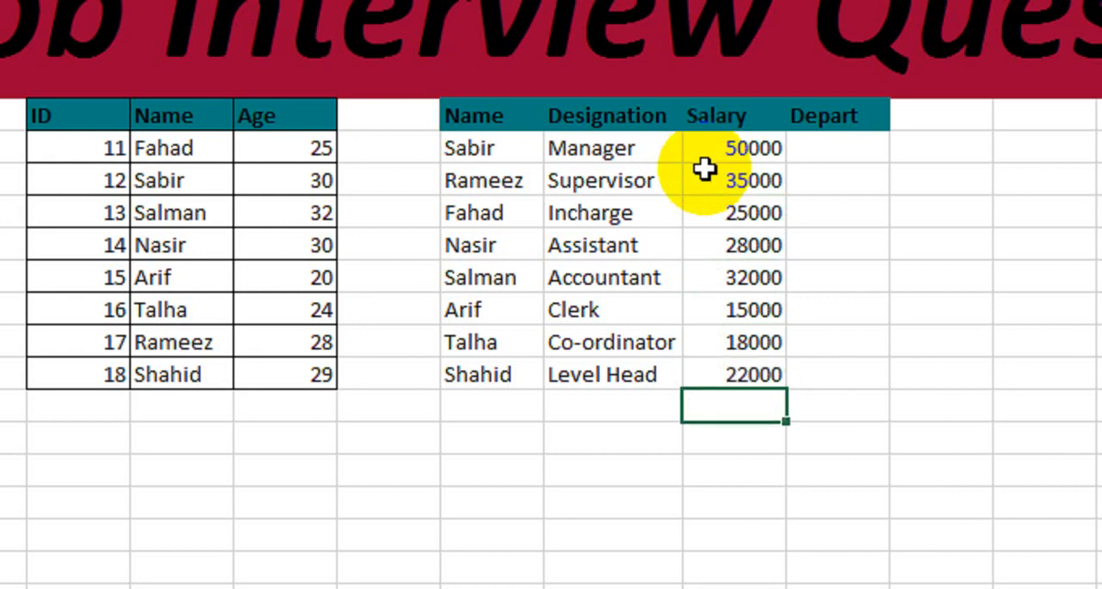
- Fill the second table's Depart column with IT, Marketing, Sale, Account, Account, IT, Finance and Sale
click(834, 154)
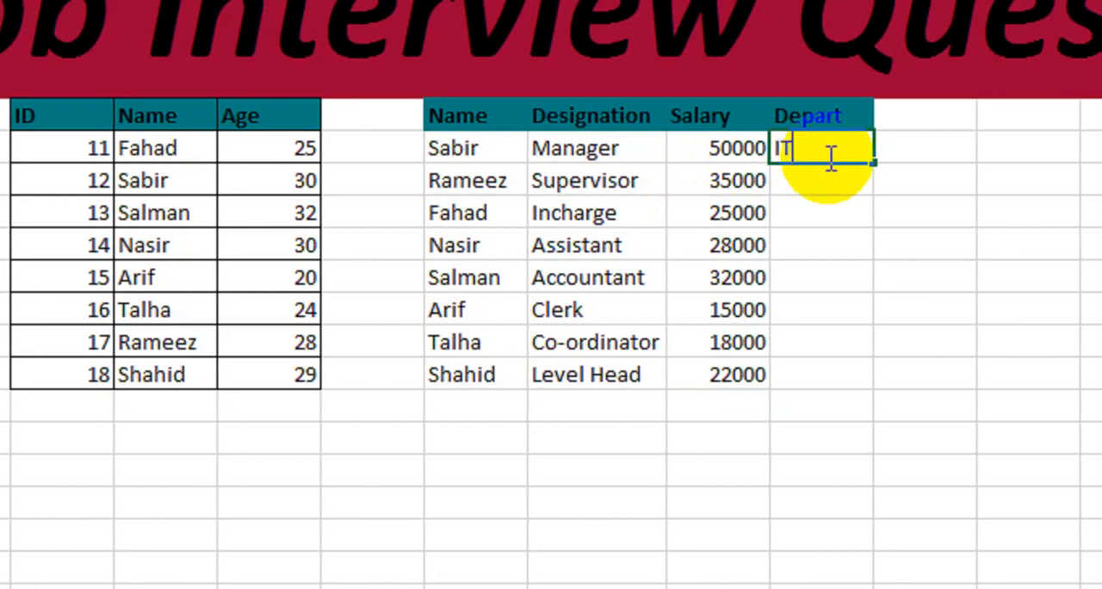
text(Ma)
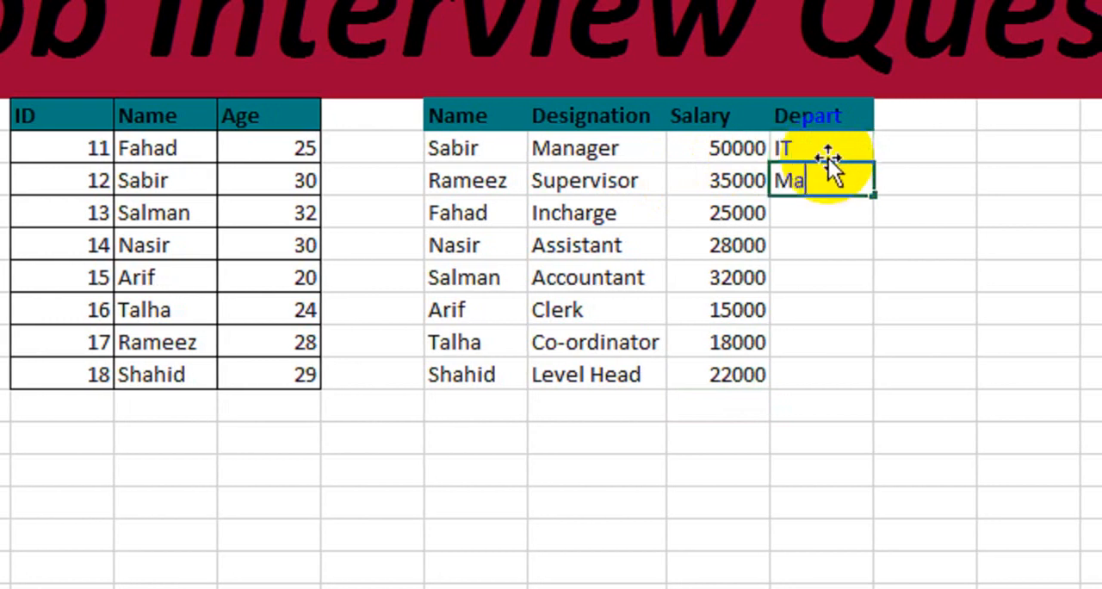
text(rketing)
key(Return)
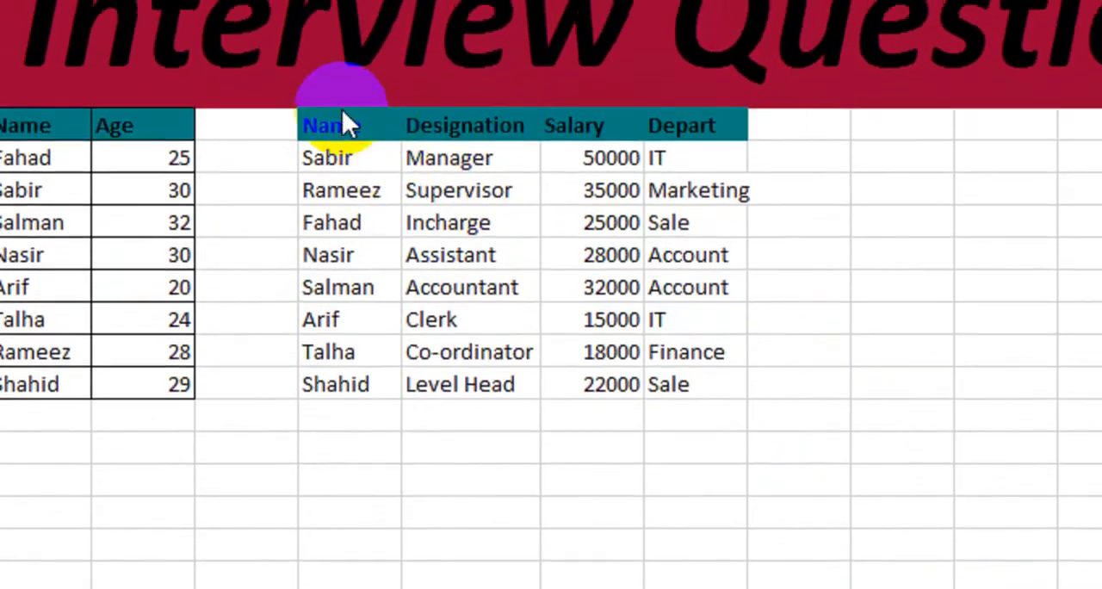
- Apply borders to all cells of the second table, including its header row
click(349, 32)
drag(349, 33, 397, 68)
drag(398, 188, 675, 410)
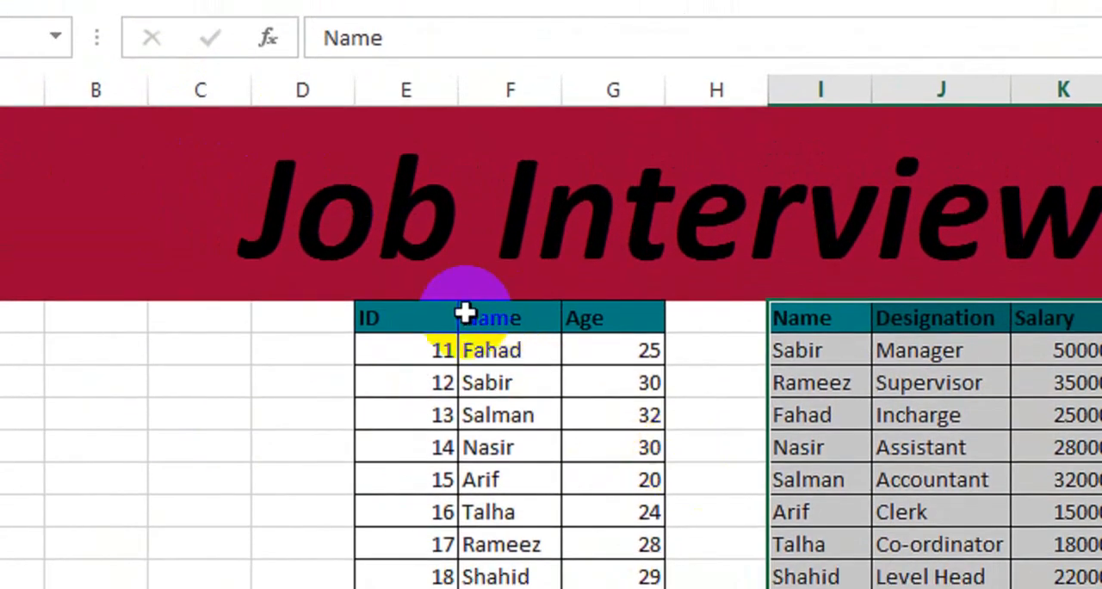
- Copy the ID and Name headers of the first table to F17:G17 below it
drag(448, 319, 632, 572)
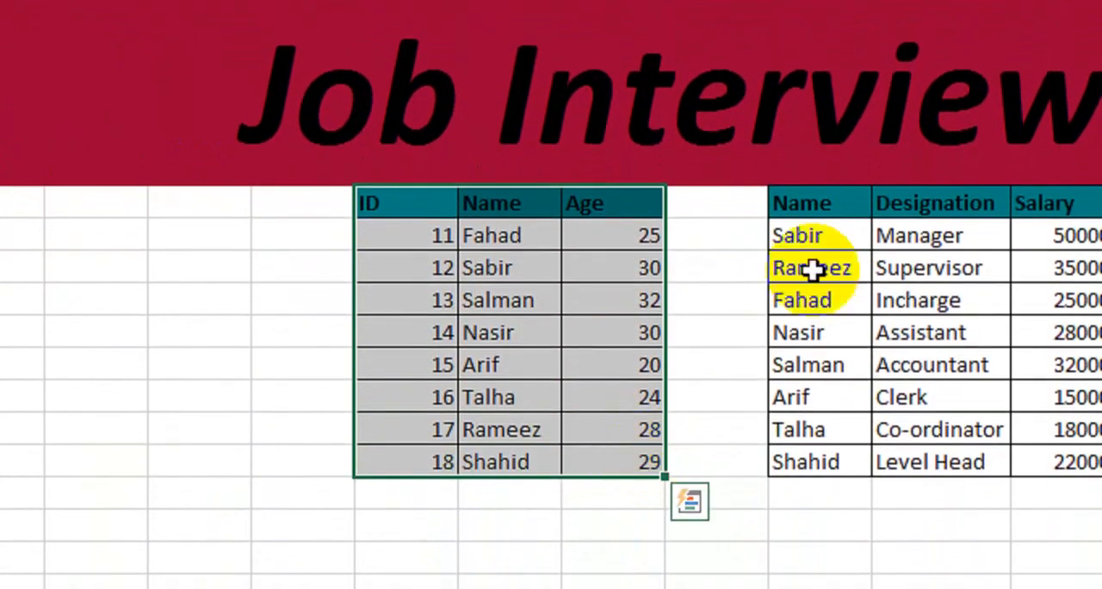
drag(801, 203, 838, 443)
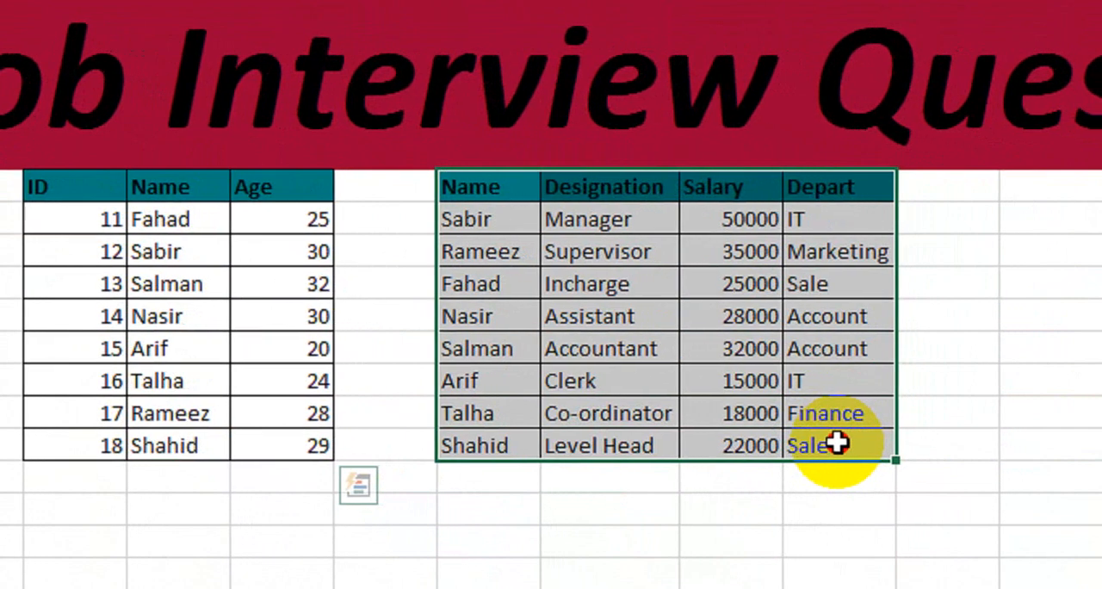
drag(98, 185, 161, 198)
key(ctrl+c)
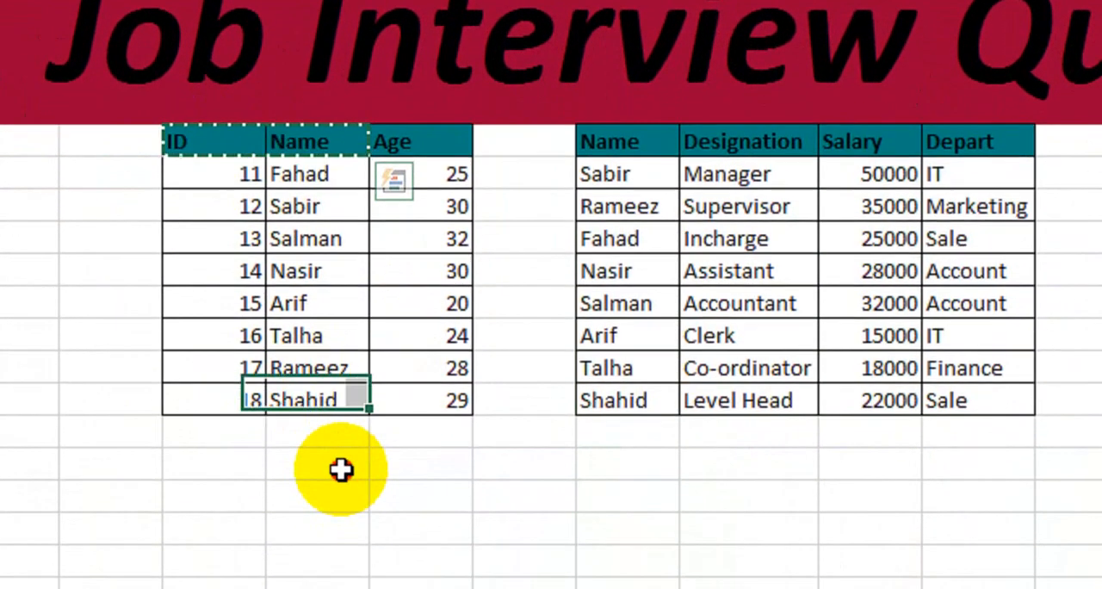
click(340, 510)
key(ctrl+v)
- Copy the second table's Salary header to cell J17 below that table
click(844, 113)
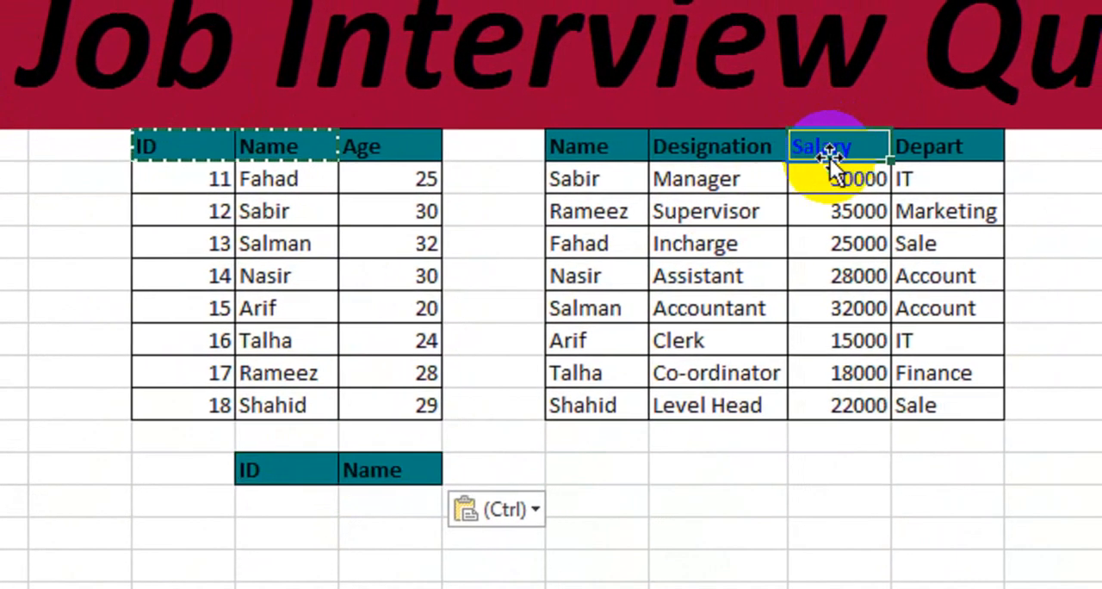
key(ctrl+c)
click(761, 465)
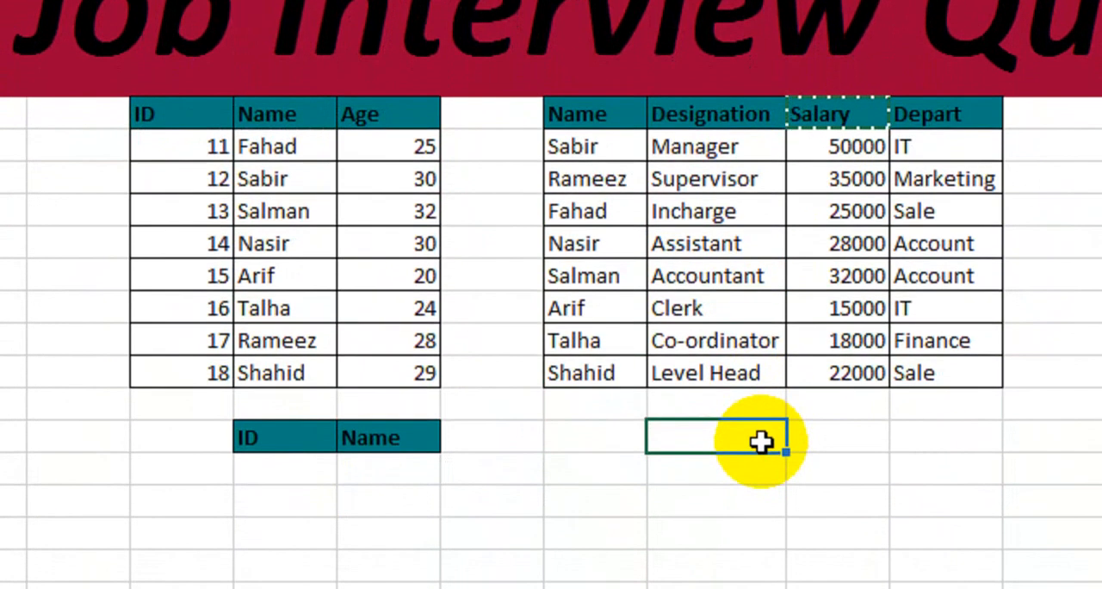
key(ctrl+v)
- Add borders to the ID and Name lookup block F17:G18 and the Salary lookup block J17:J18
click(334, 476)
drag(336, 435, 379, 455)
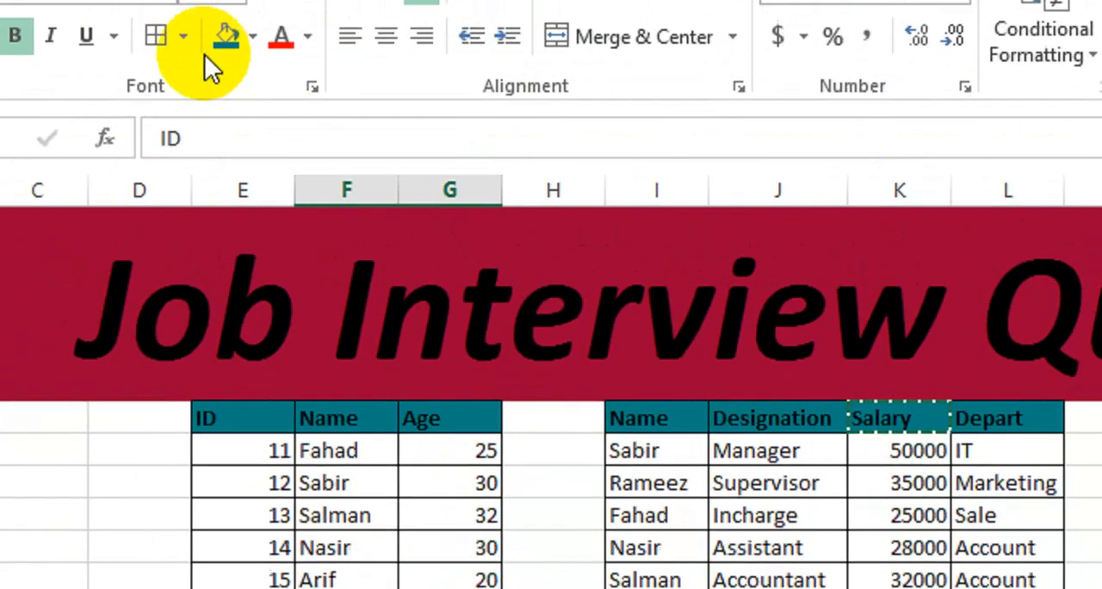
click(251, 118)
click(252, 119)
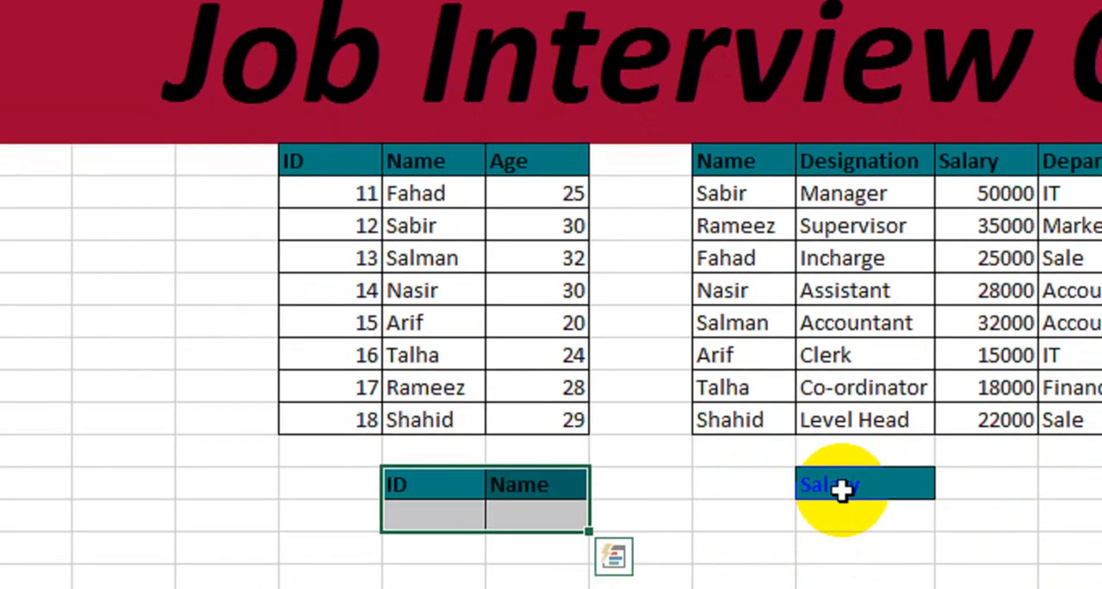
drag(842, 490, 828, 464)
click(258, 98)
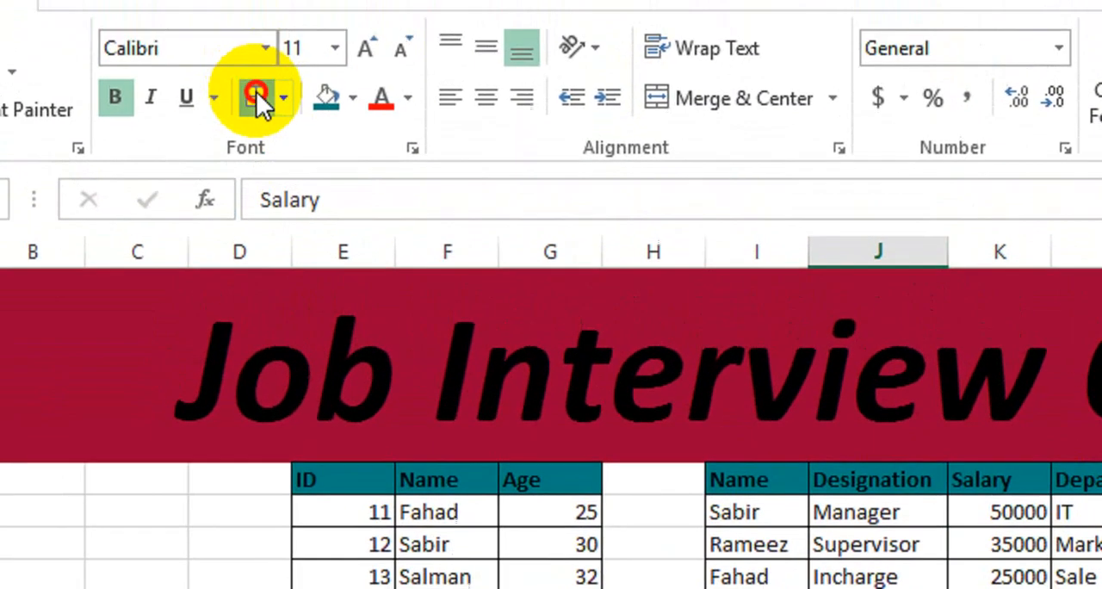
click(715, 495)
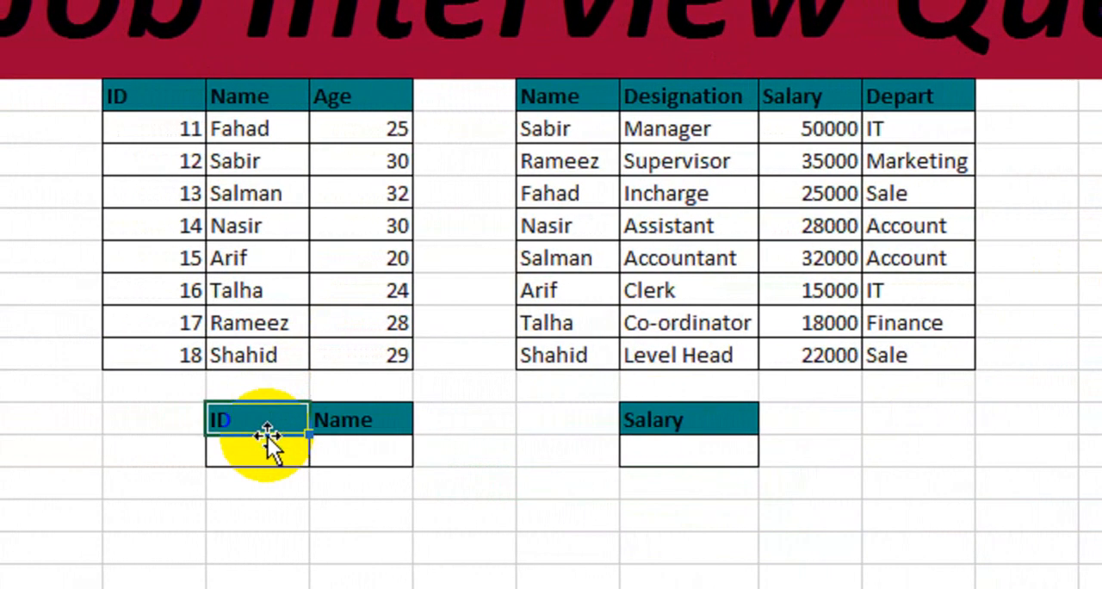
click(185, 450)
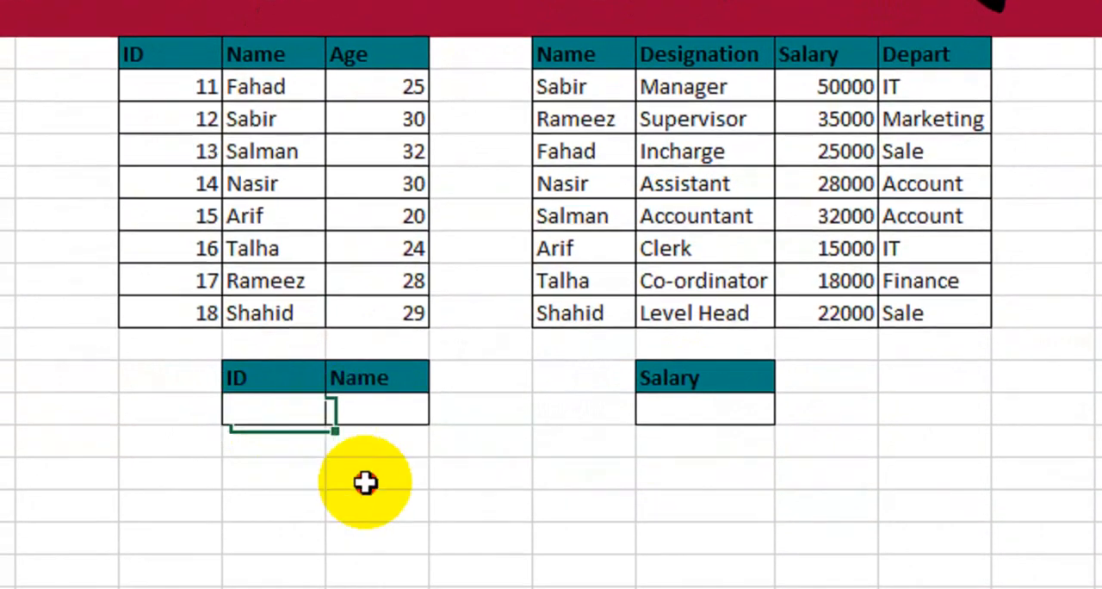
click(377, 466)
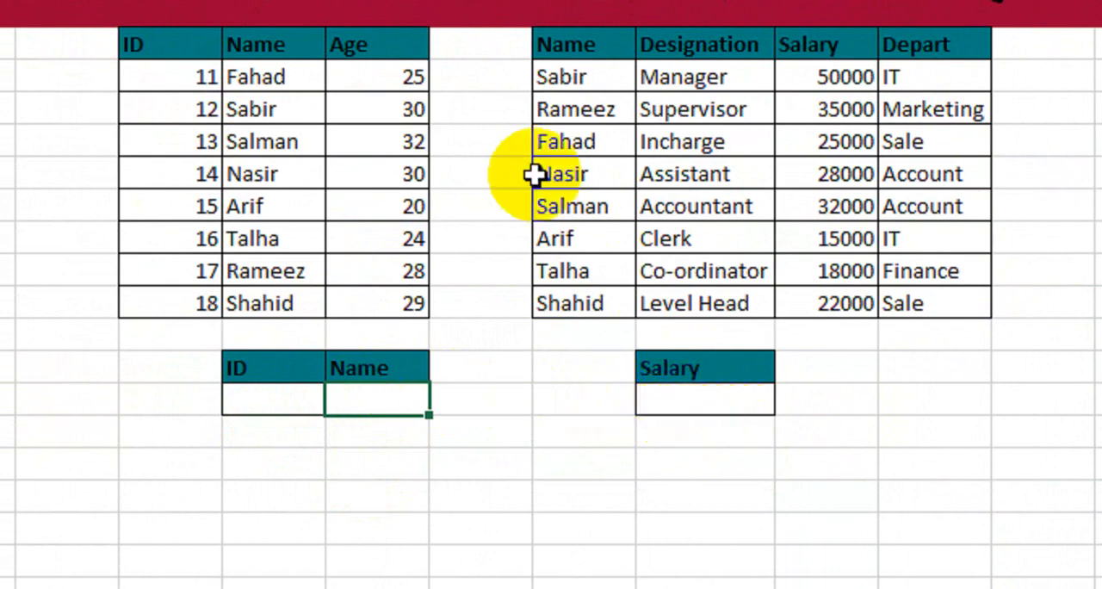
click(370, 142)
click(645, 138)
click(325, 138)
click(697, 214)
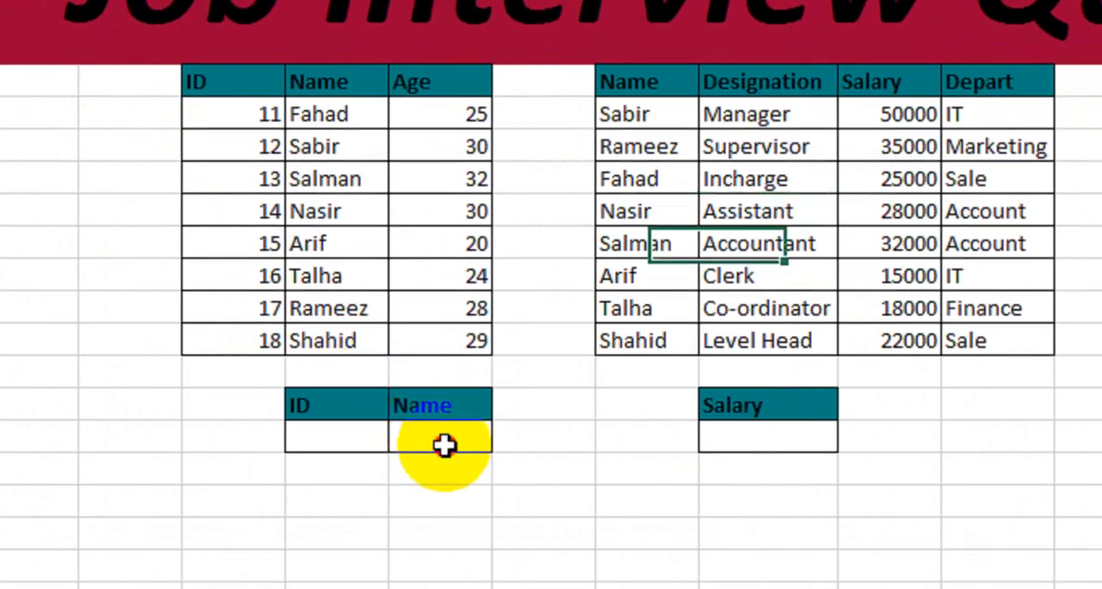
- Enter =VLOOKUP(F18,E7:G15,2,0) in the cell under the lookup block's Name header and 12 as the ID in F18
click(394, 451)
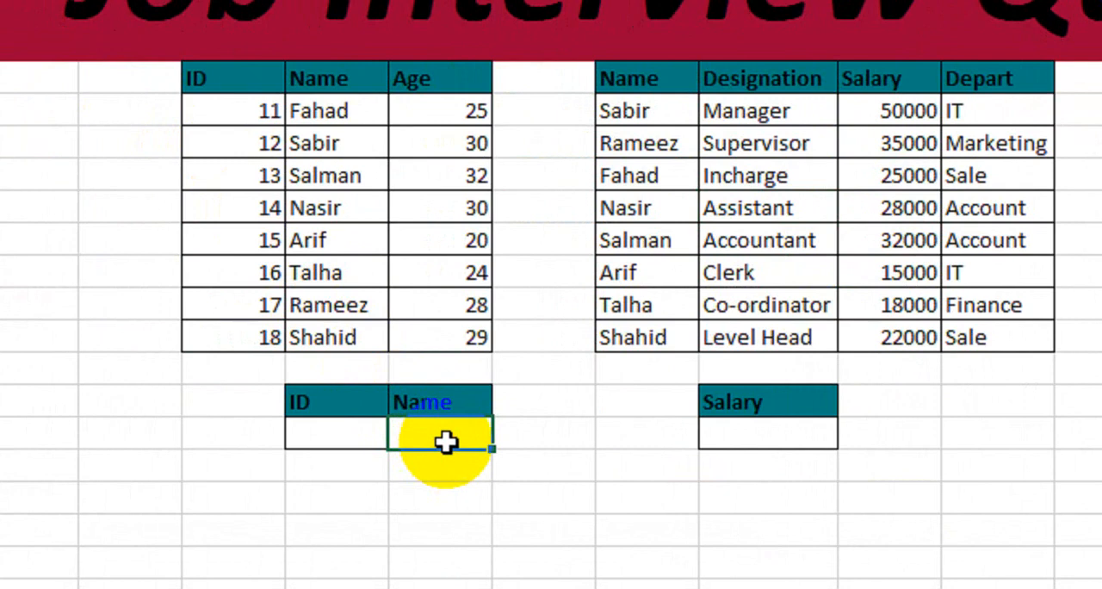
text(=vl)
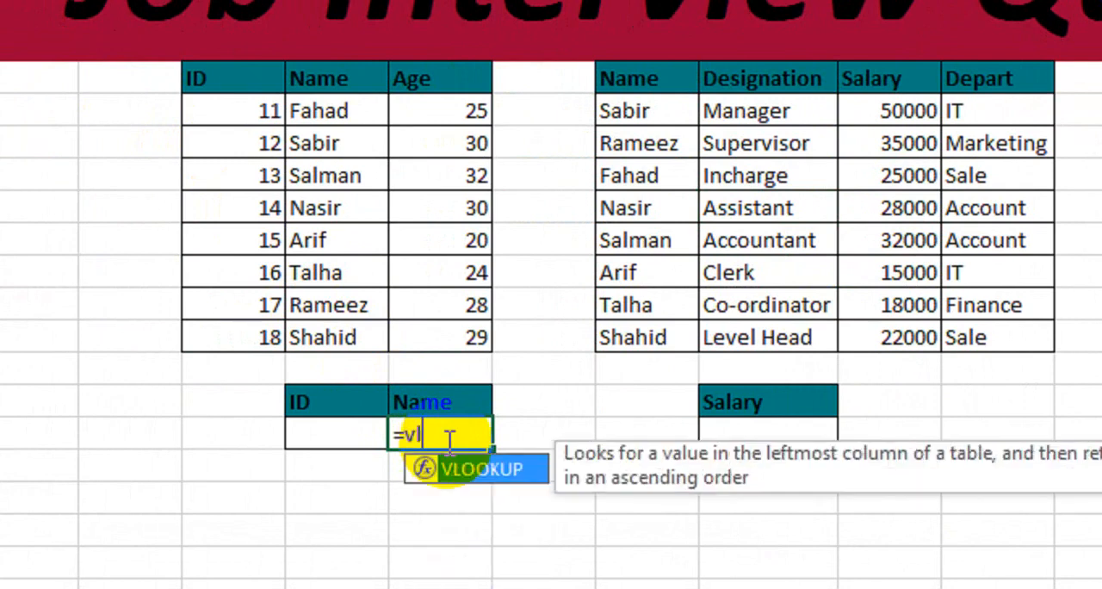
text(o)
key(Tab)
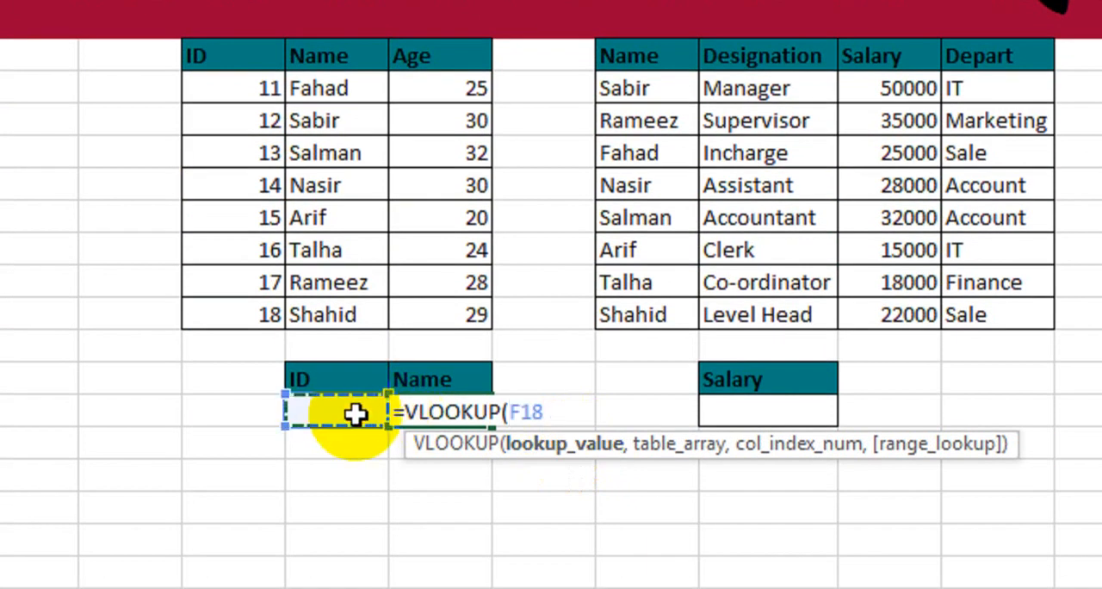
text(,)
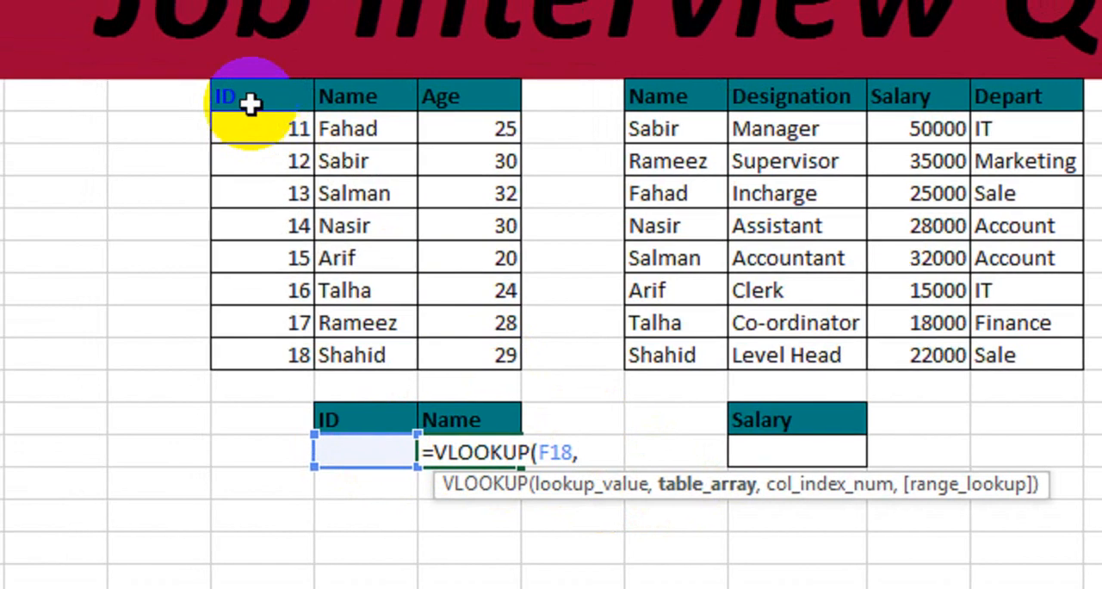
drag(222, 58, 393, 248)
drag(437, 315, 478, 380)
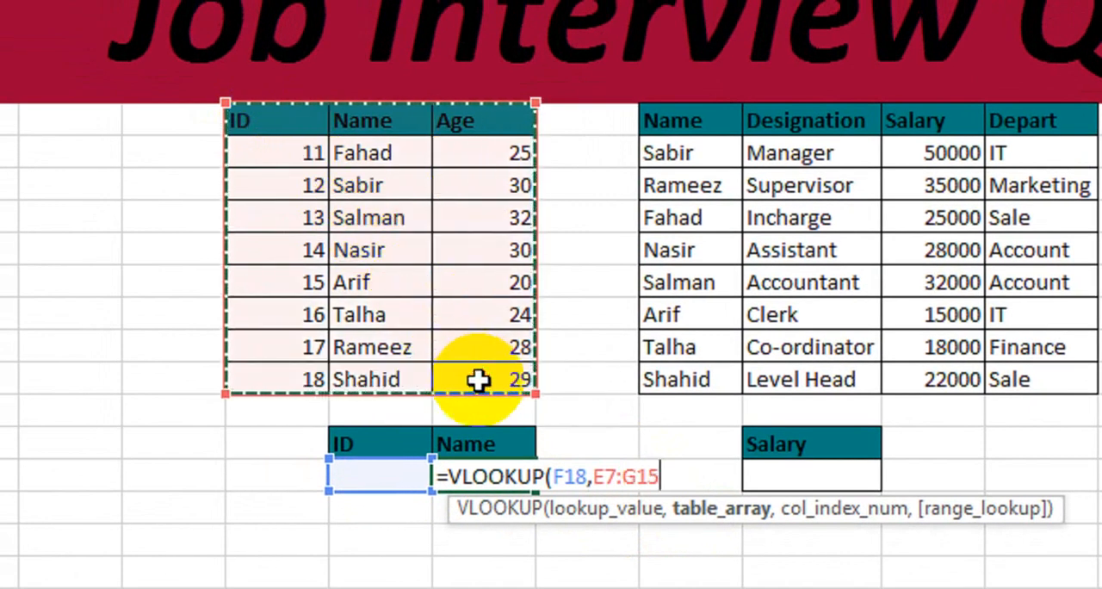
text(,)
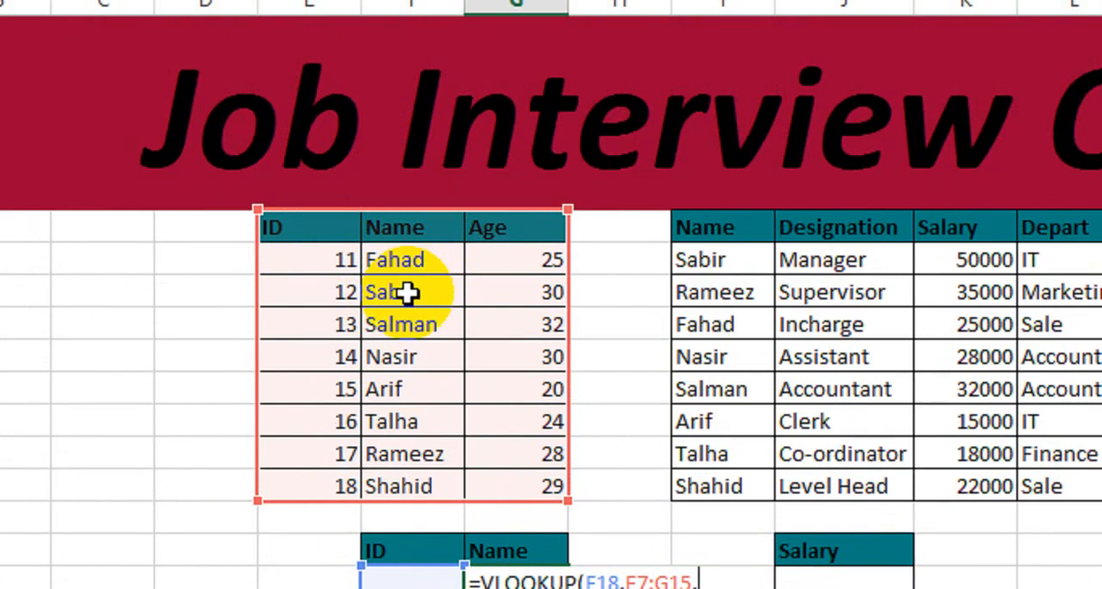
text(2)
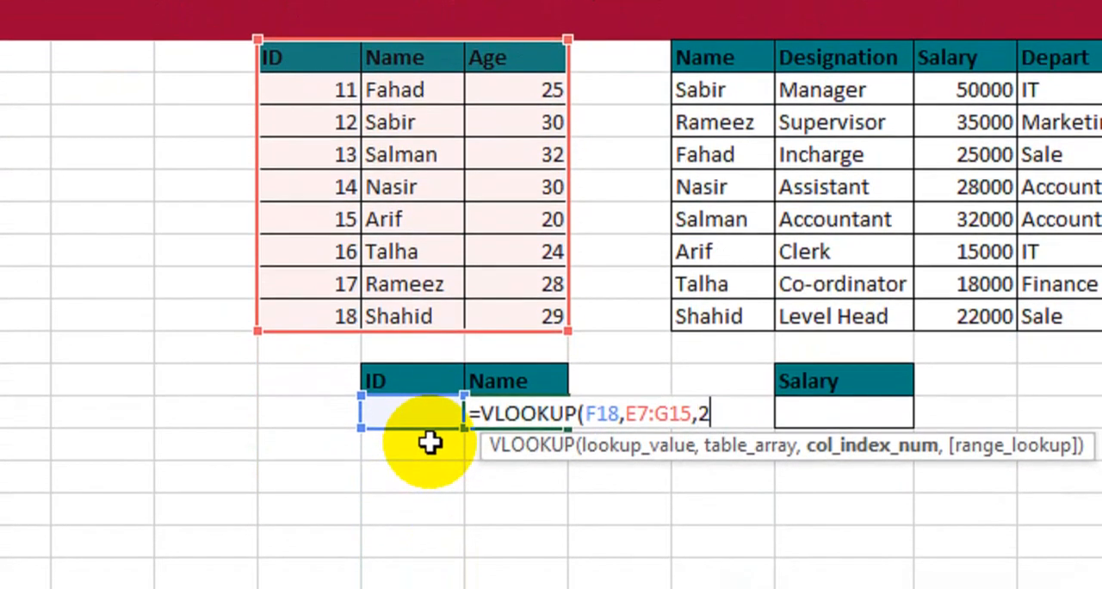
text(,0)
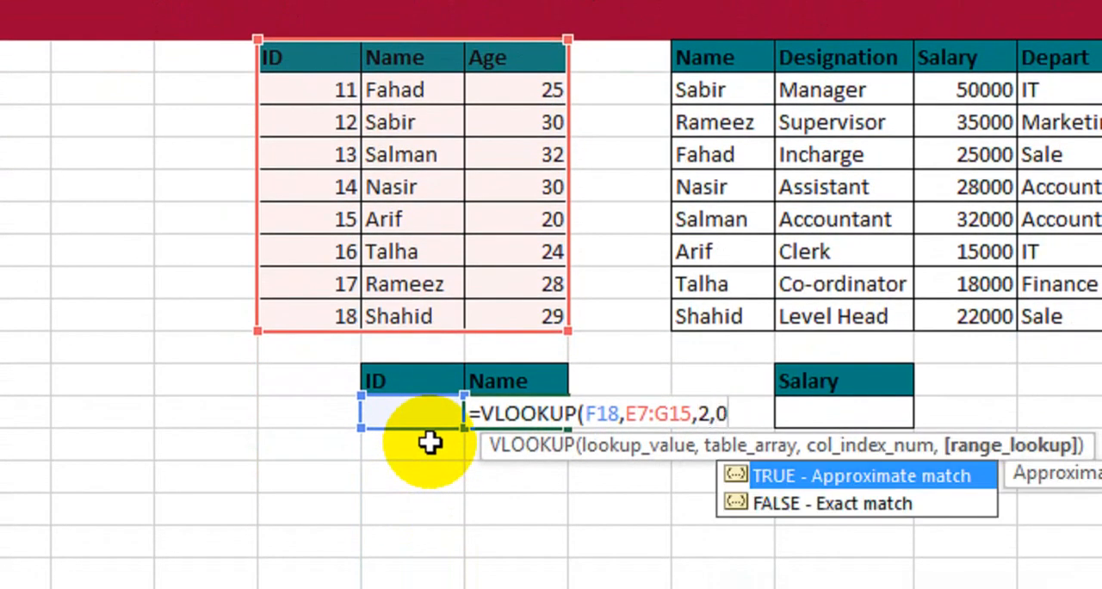
text())
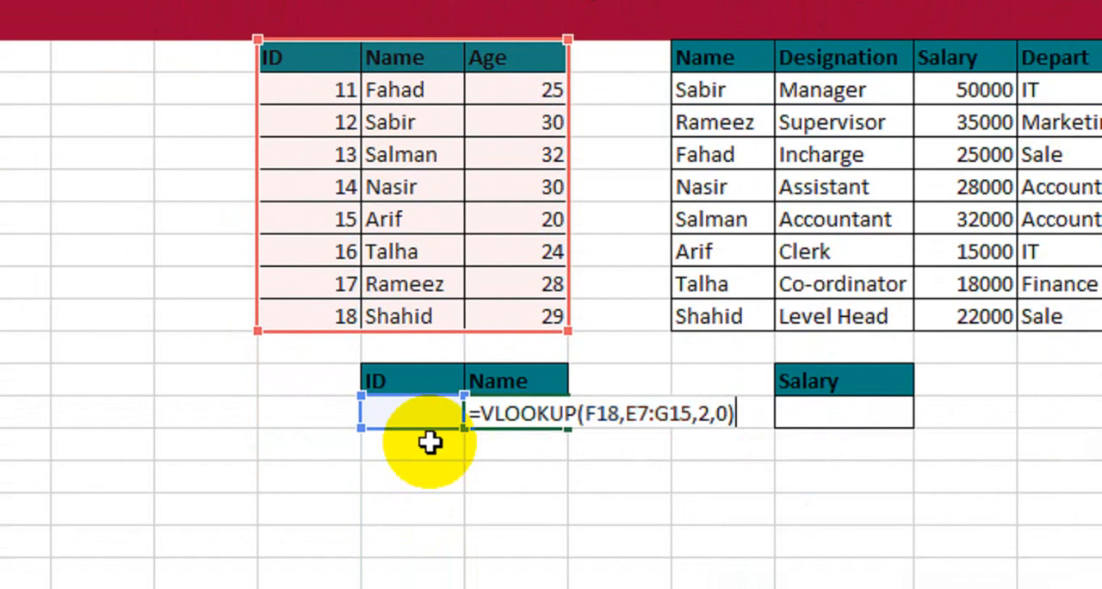
key(Return)
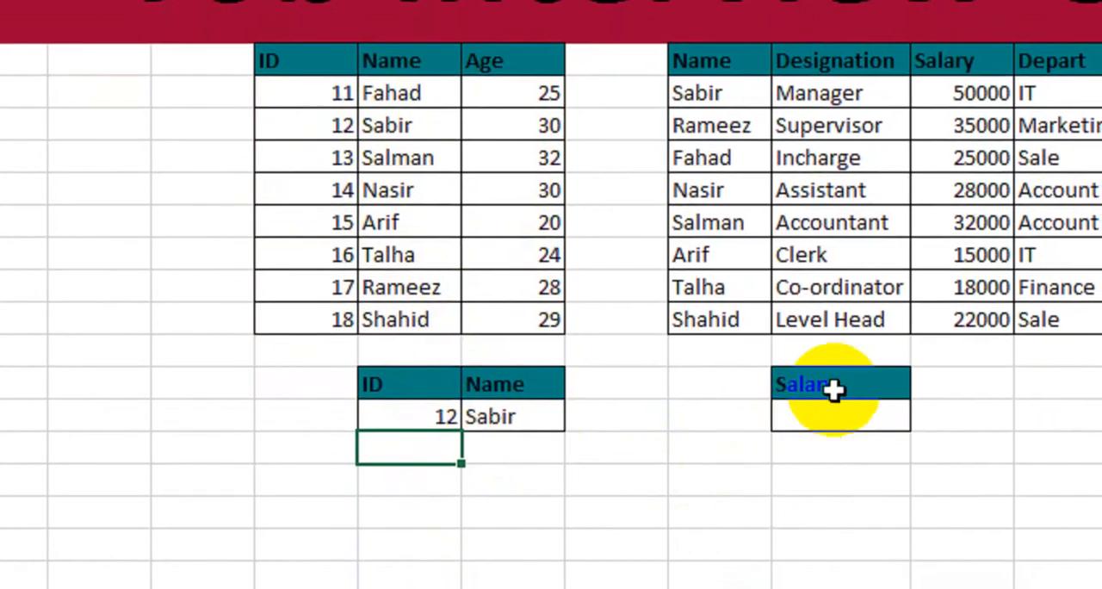
- Enter =VLOOKUP(G18,I7:L15,3,0) in the cell under the separate Salary header below the second table
double_click(844, 442)
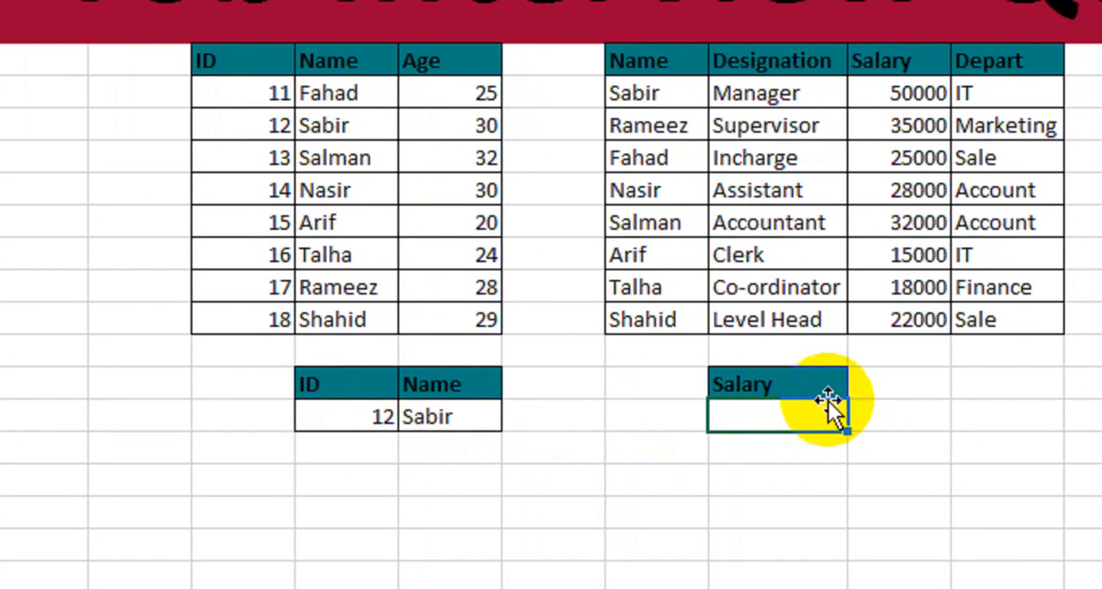
text(=vlo)
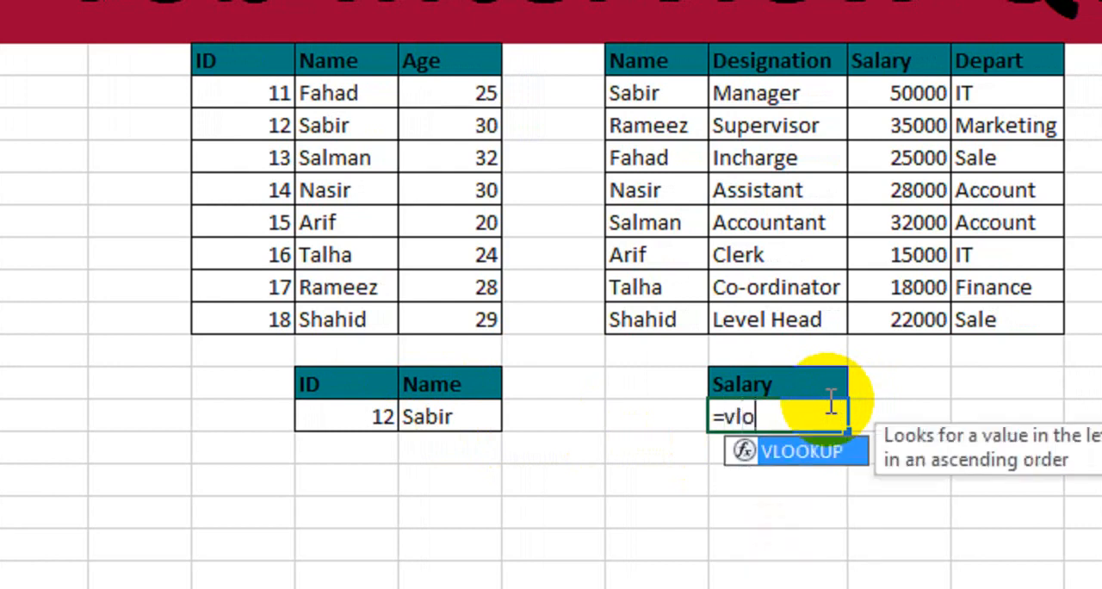
key(Tab)
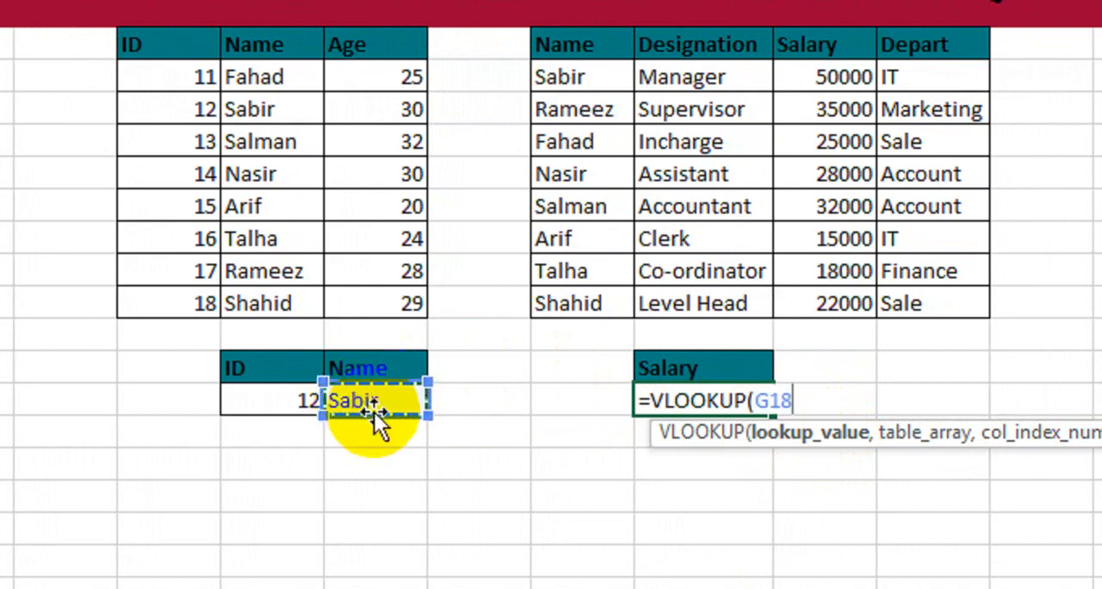
text(,)
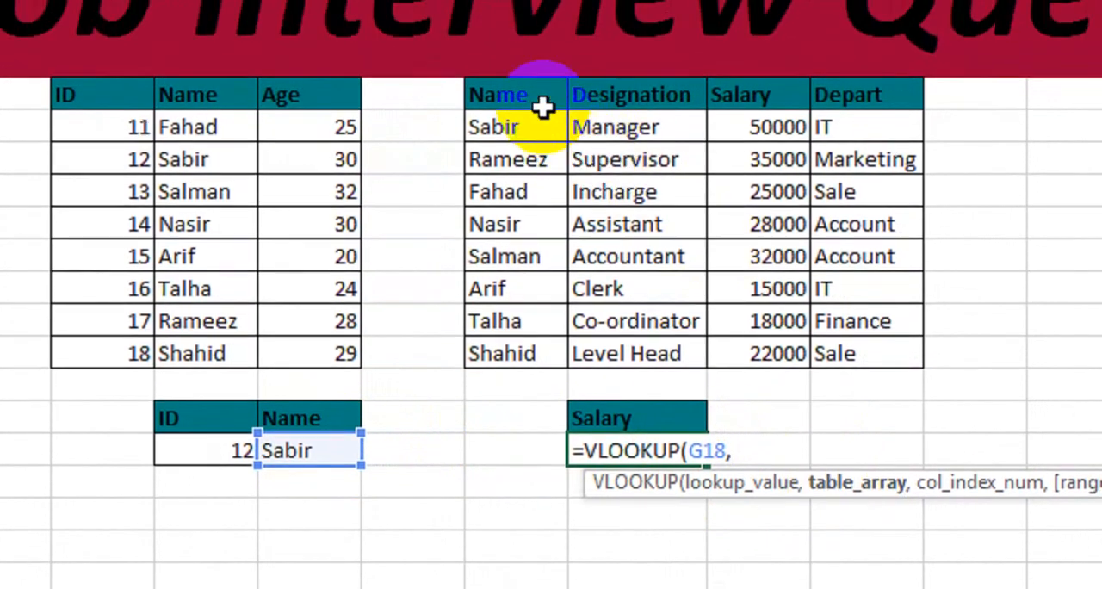
drag(543, 106, 835, 367)
drag(826, 404, 828, 407)
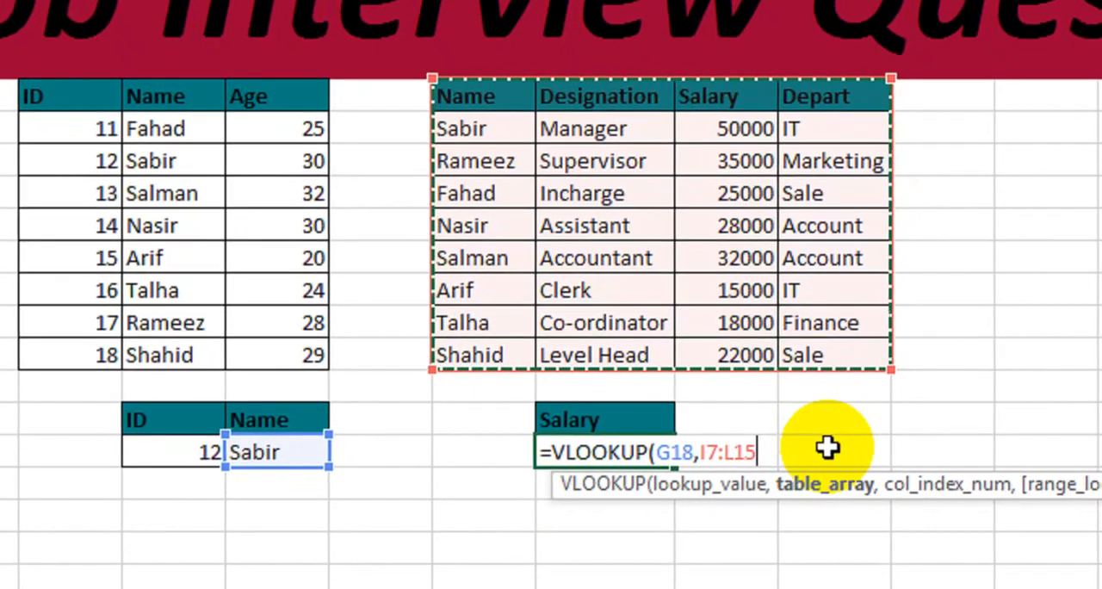
text(,)
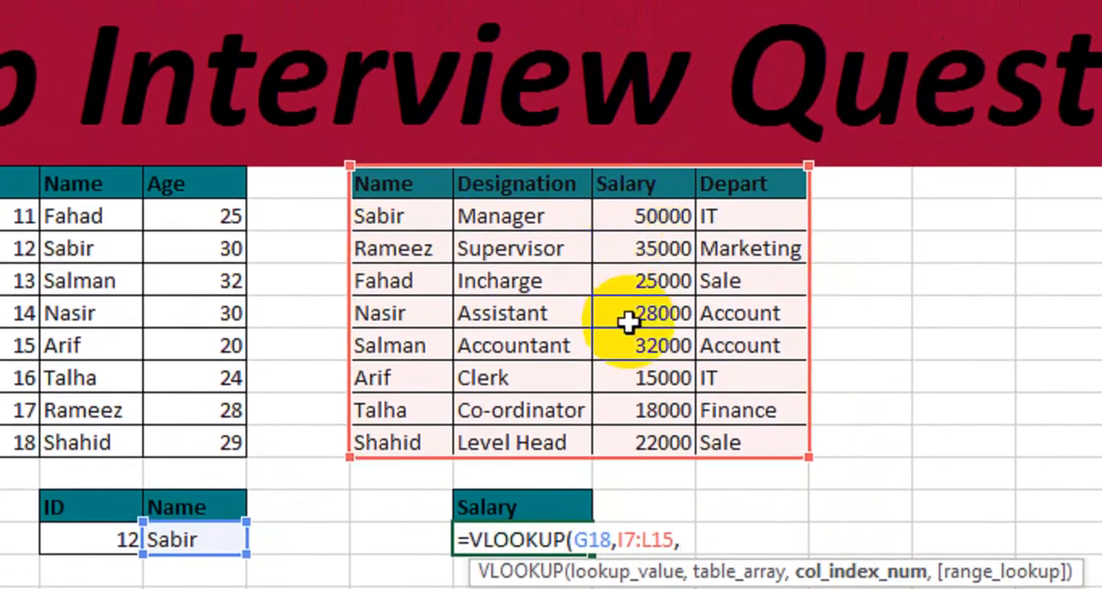
text(,0)
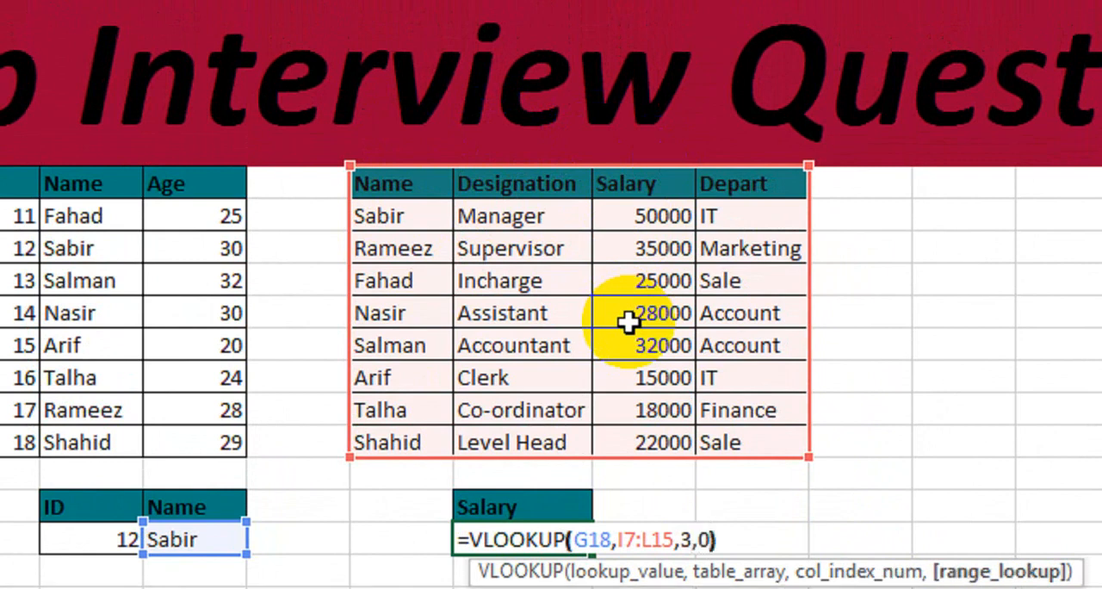
key(Return)
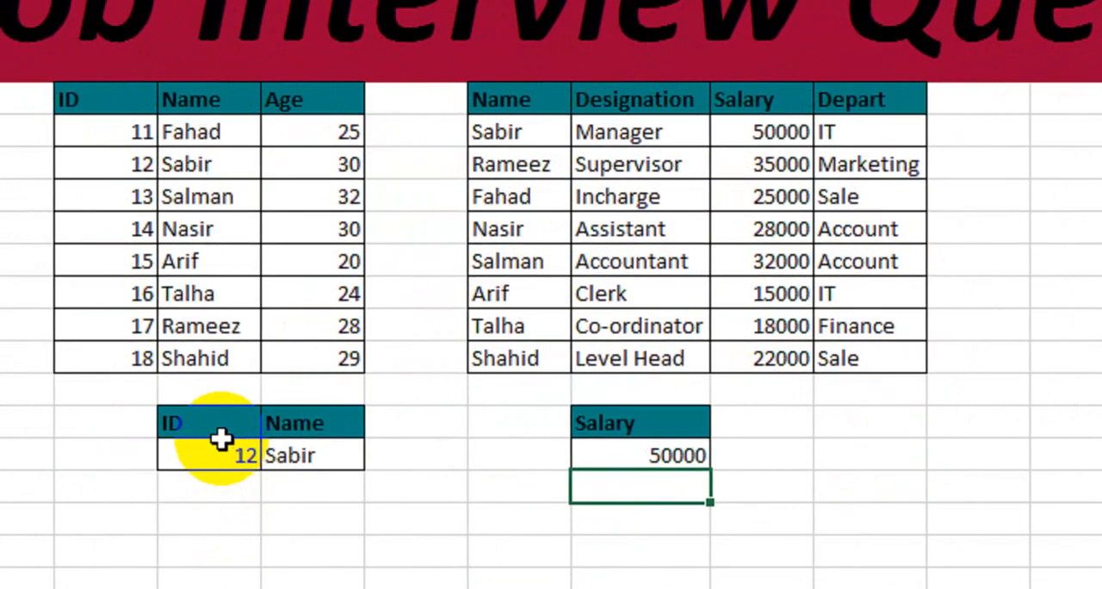
- Set the lookup ID in F18 to 14 and compare the results with the matching rows in both tables
click(99, 541)
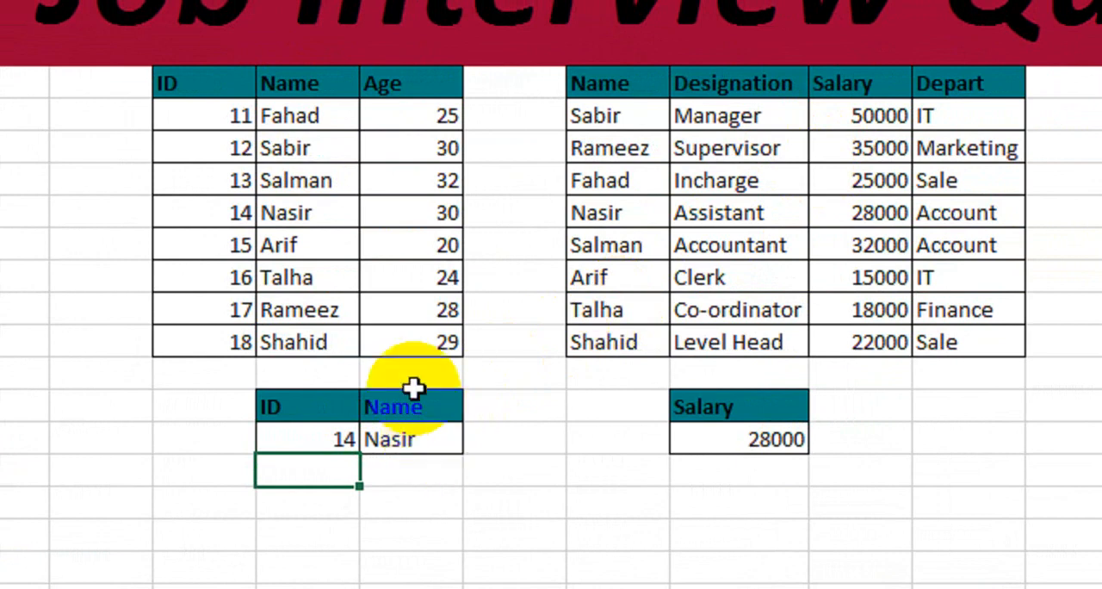
drag(272, 227, 267, 244)
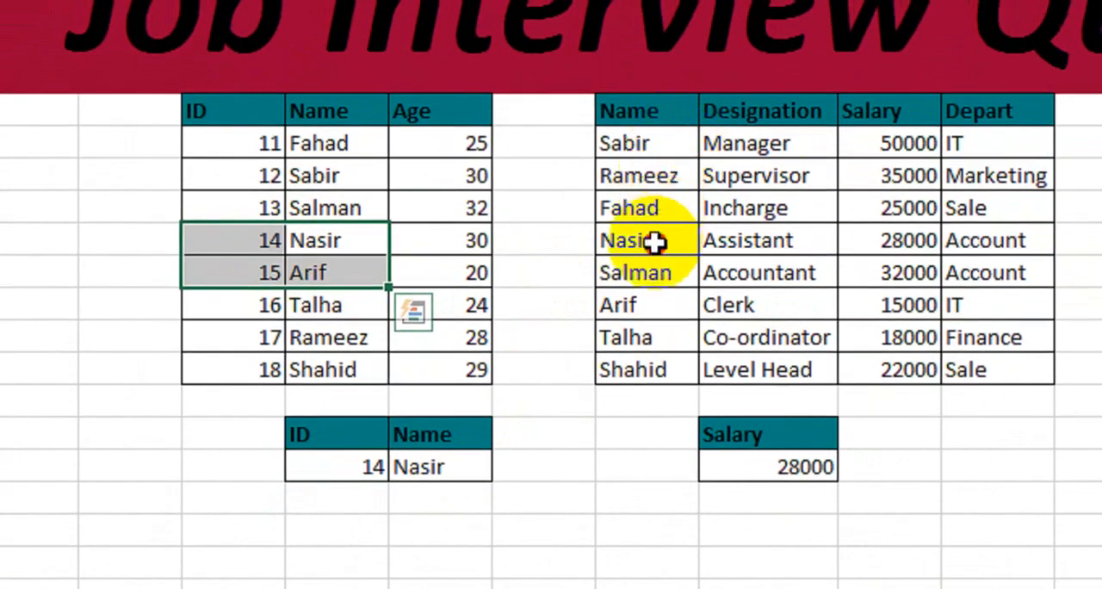
drag(655, 242, 840, 244)
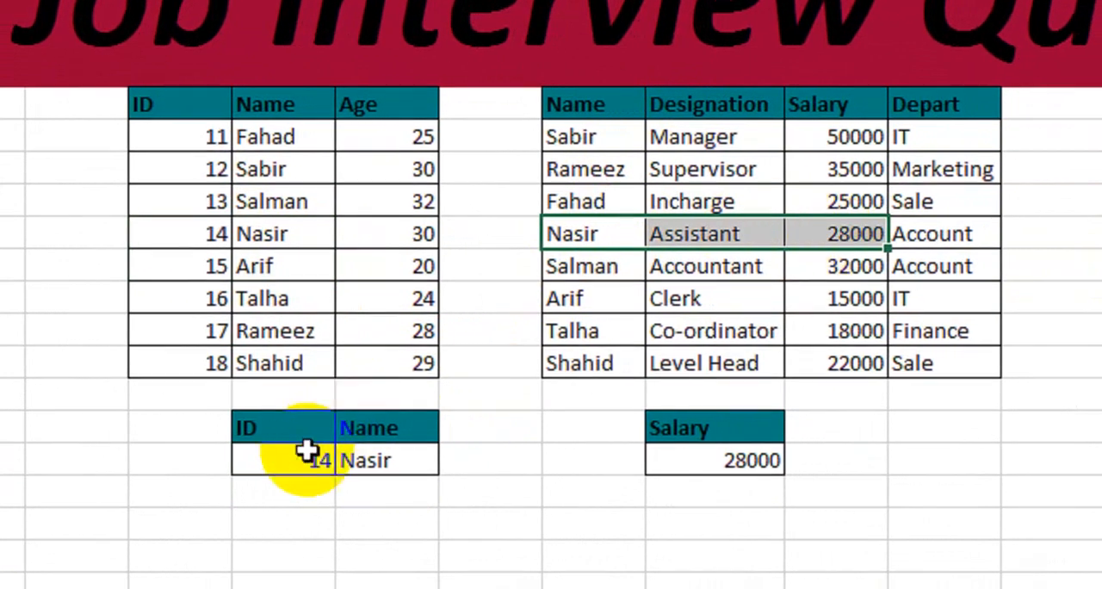
- Change the lookup ID in F18 to 17 and check the returned name and salary against both tables
click(307, 462)
text(17)
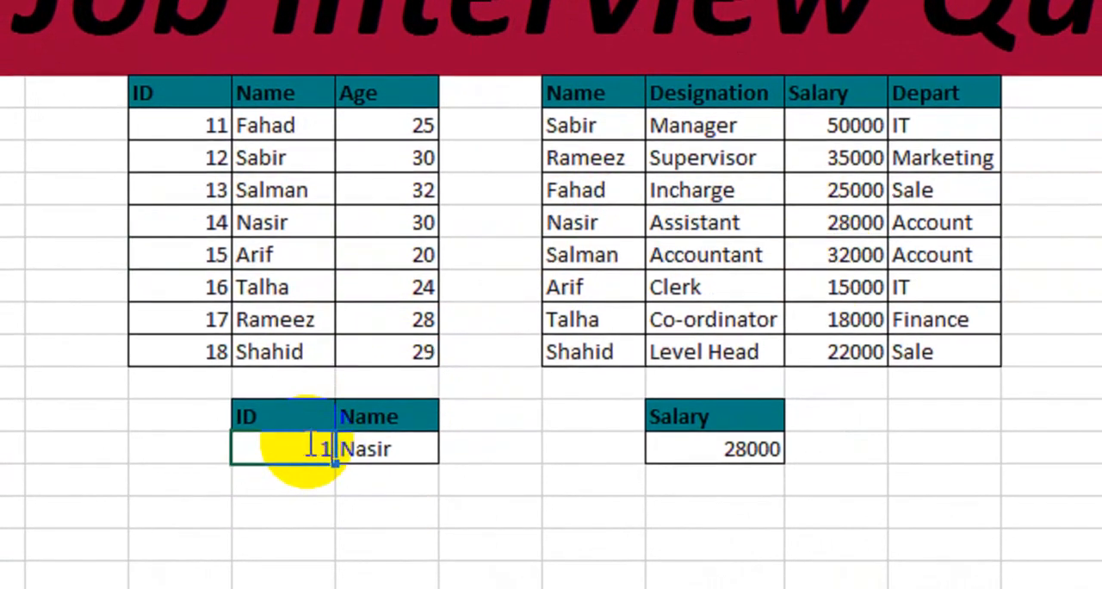
key(Return)
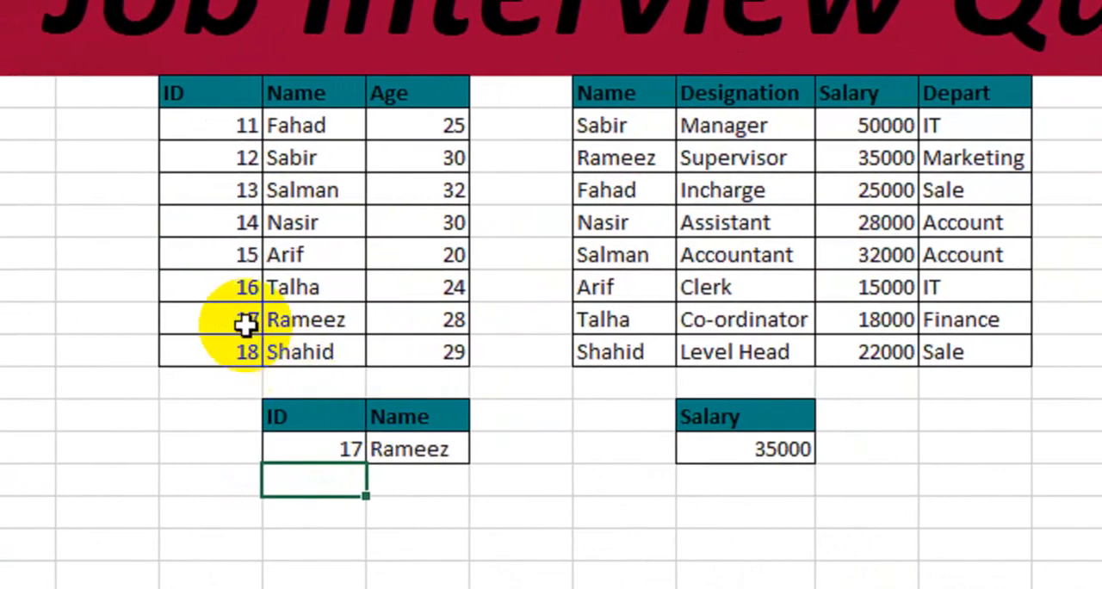
drag(226, 320, 289, 321)
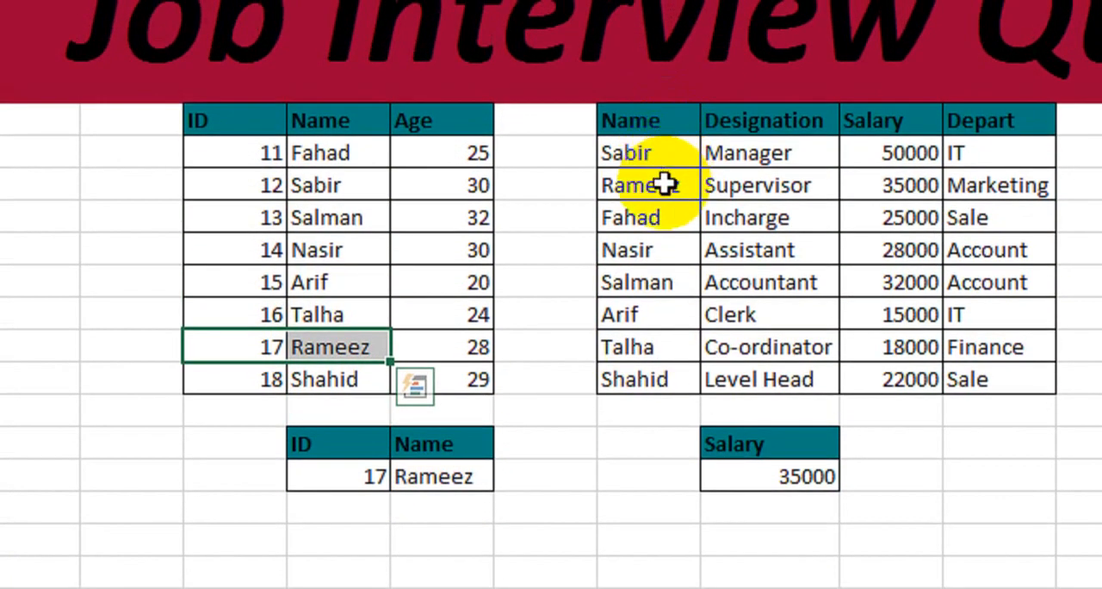
drag(666, 183, 891, 182)
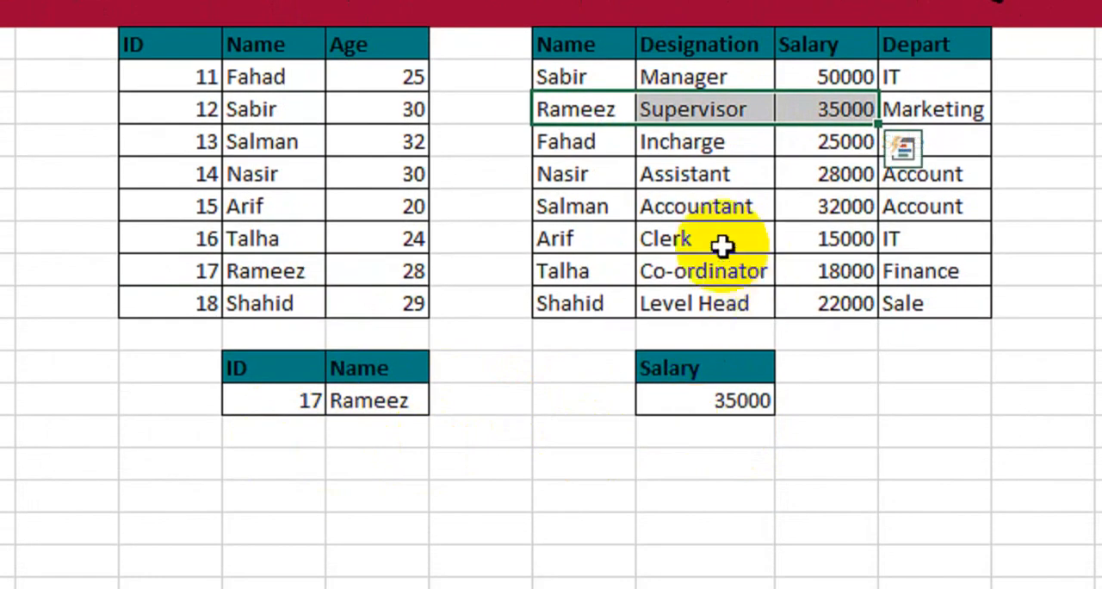
click(574, 377)
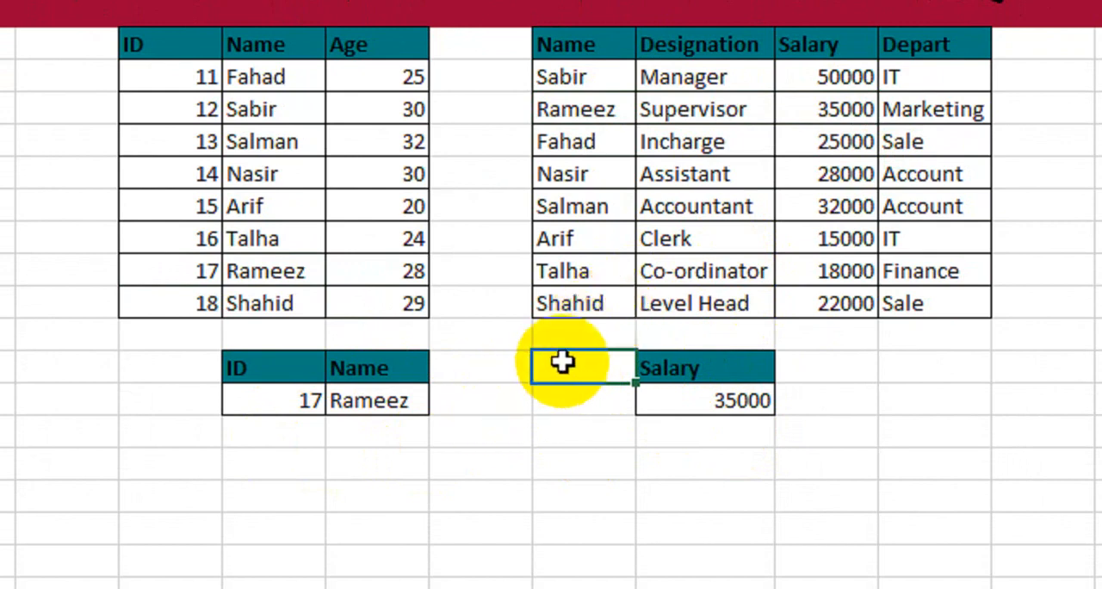
click(398, 405)
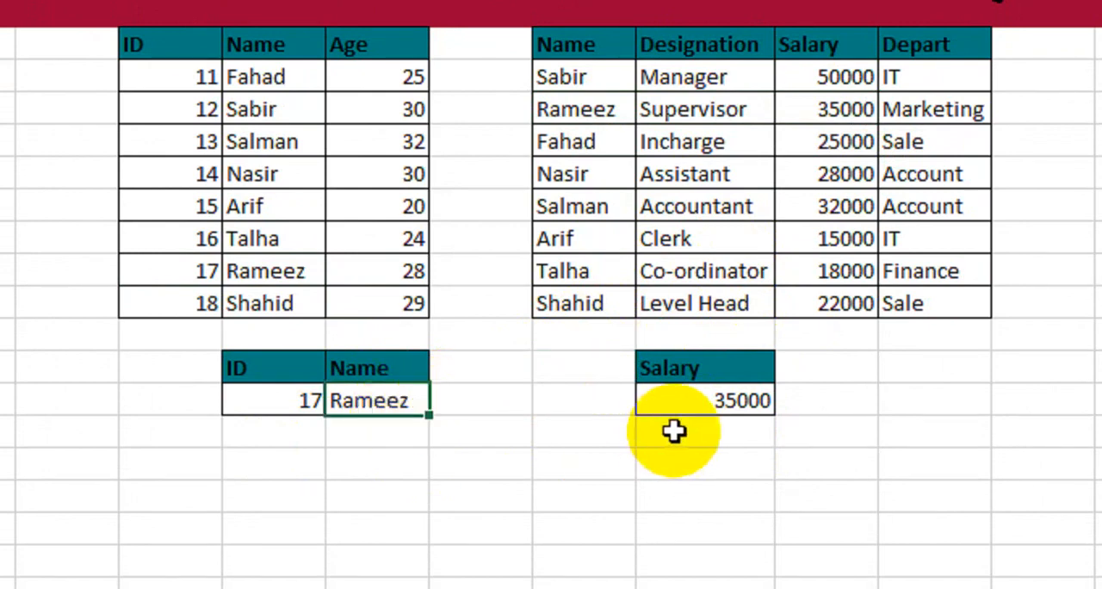
click(714, 395)
click(375, 400)
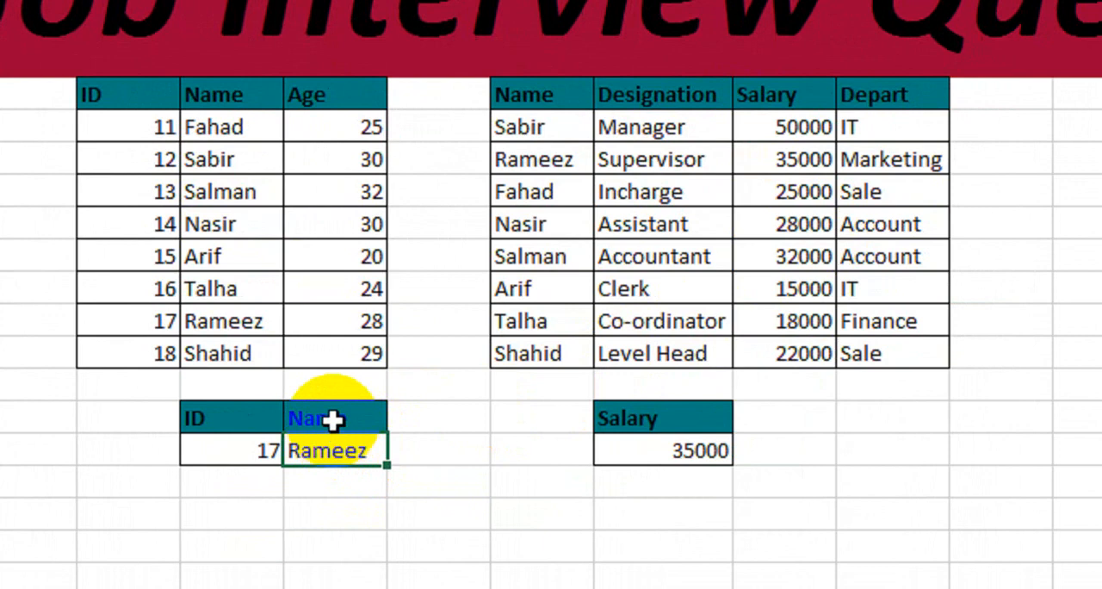
- Rename the Name header in the lookup block beside ID to Salary
click(332, 419)
text(Salary)
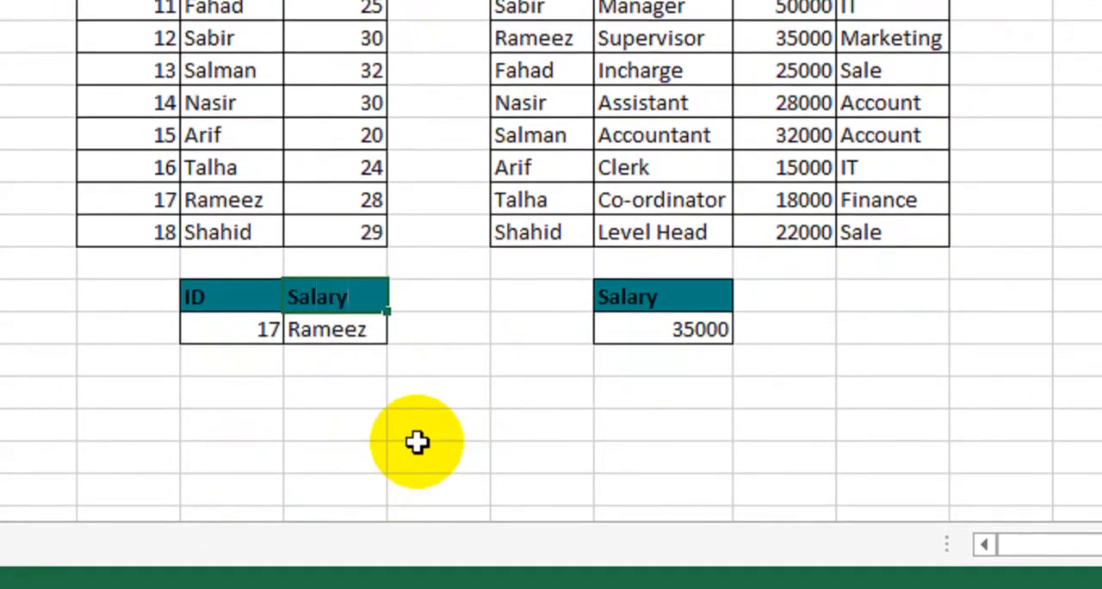
key(Return)
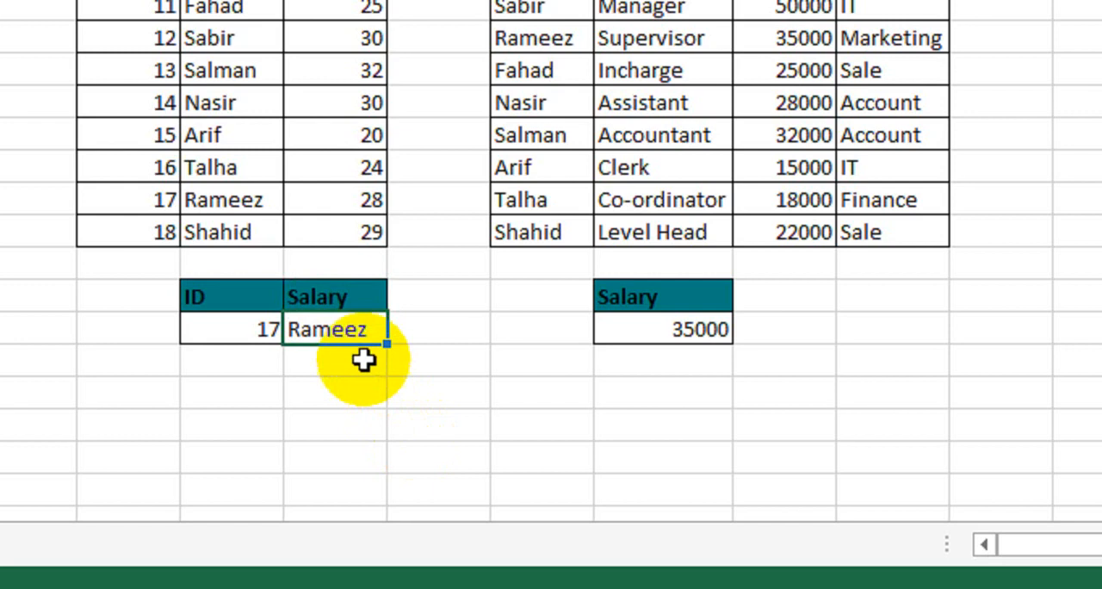
- Nest the formula in G18 inside a second lookup so it reads =VLOOKUP(VLOOKUP(F18,E7:G15,2,0),I7:L15,3,0)
double_click(362, 332)
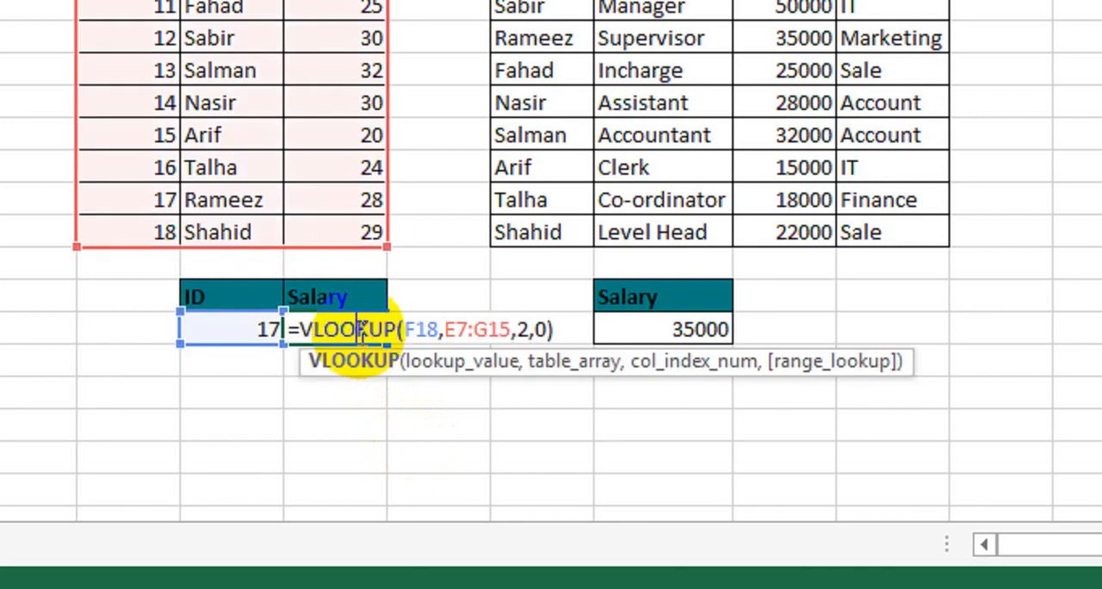
click(300, 330)
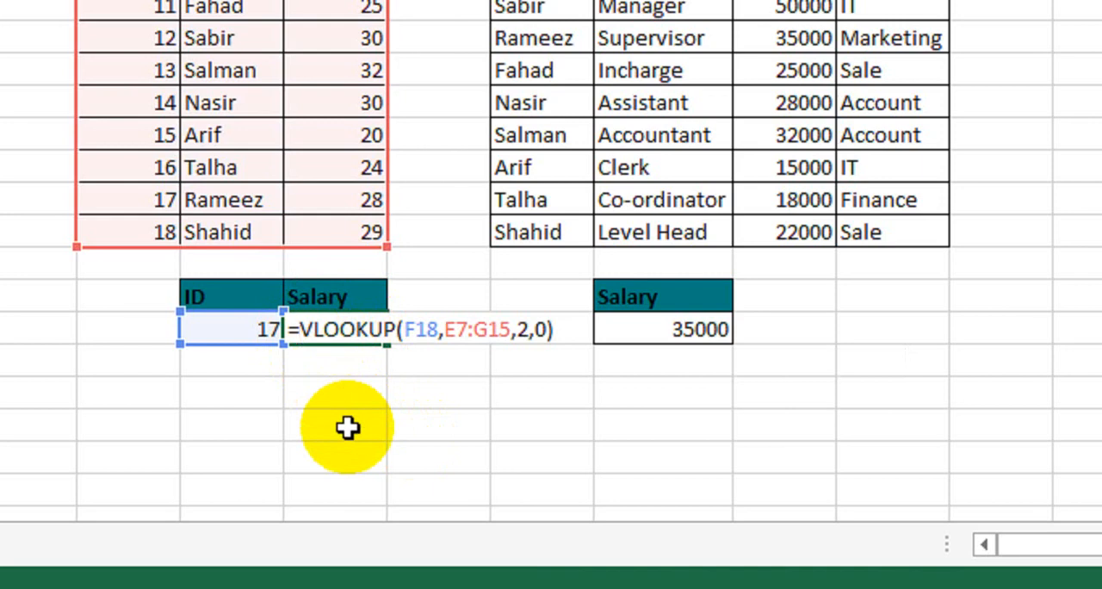
text(vloo)
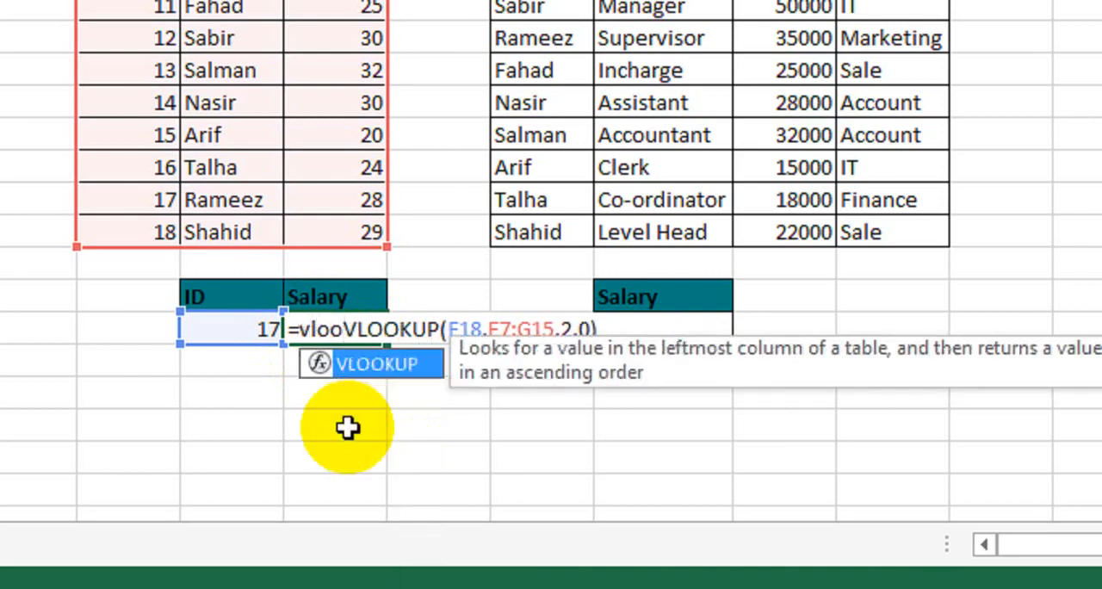
key(Tab)
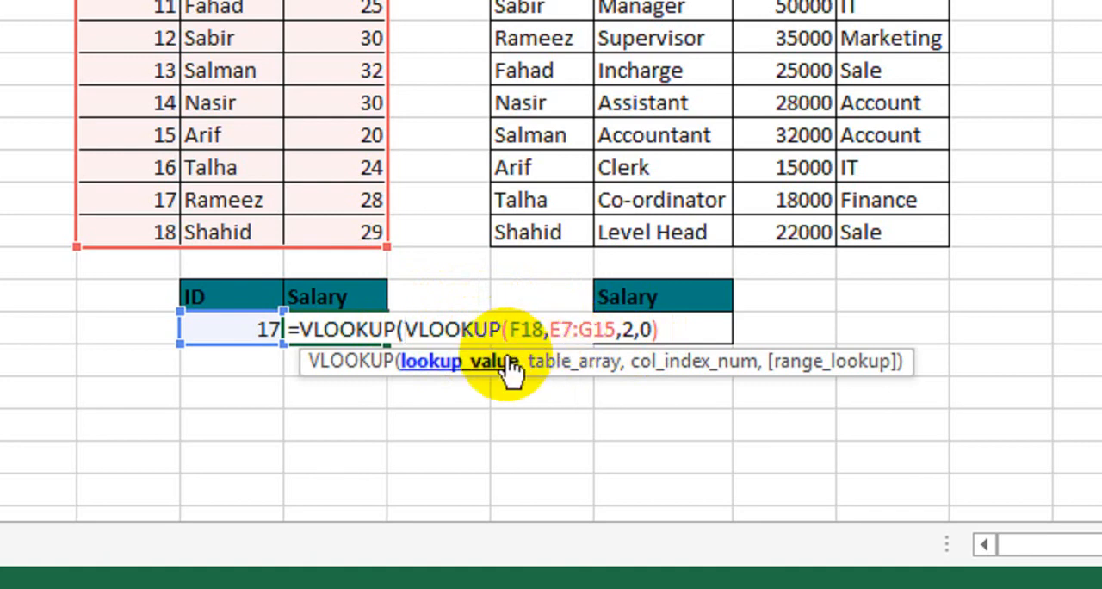
click(672, 331)
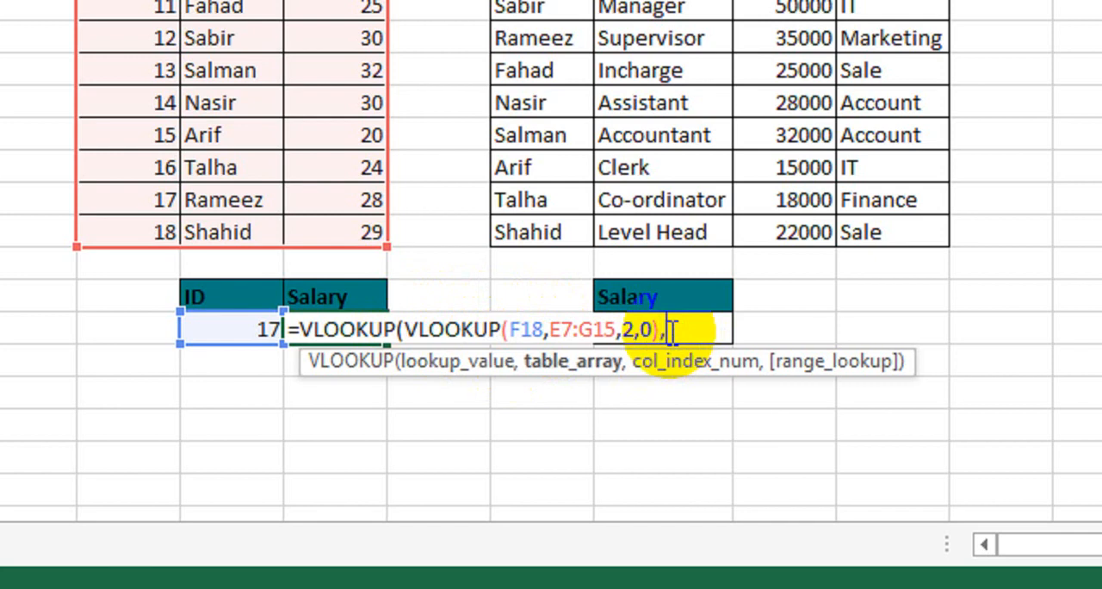
text(,)
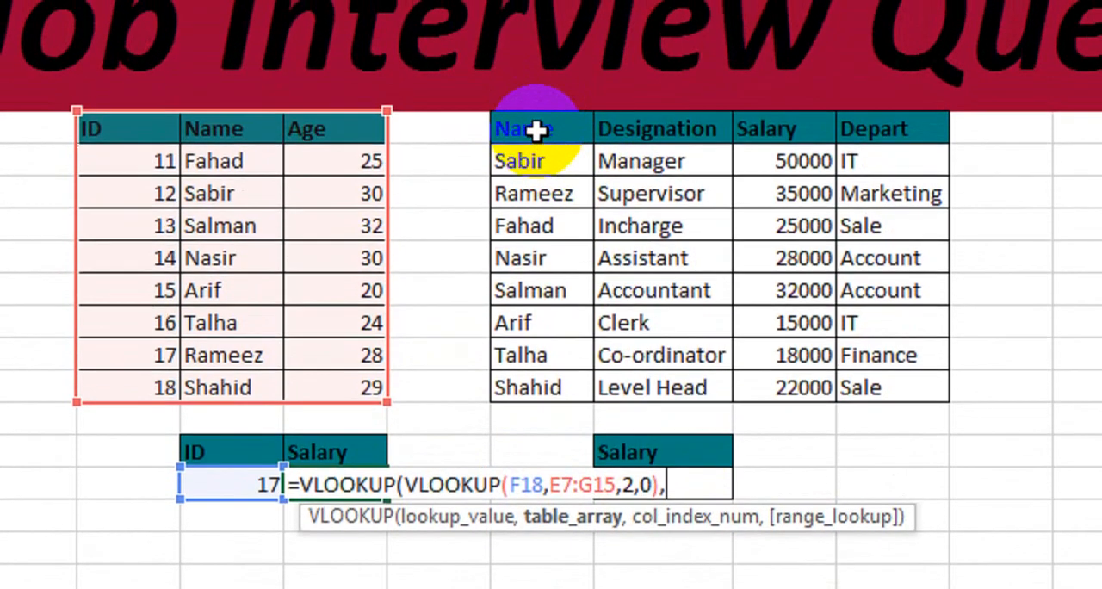
drag(538, 136, 836, 414)
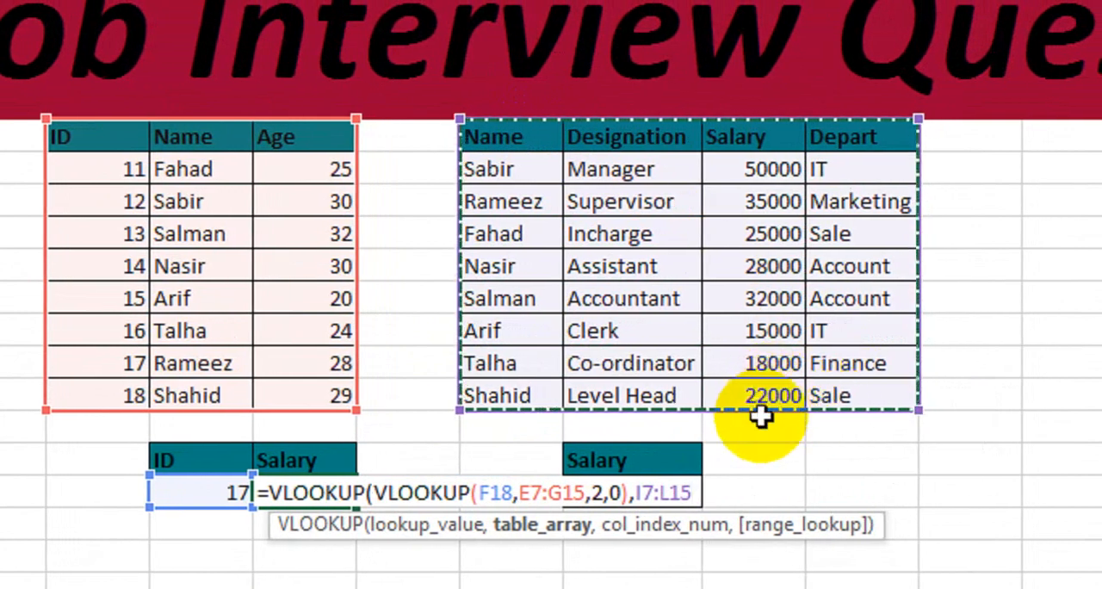
text(,)
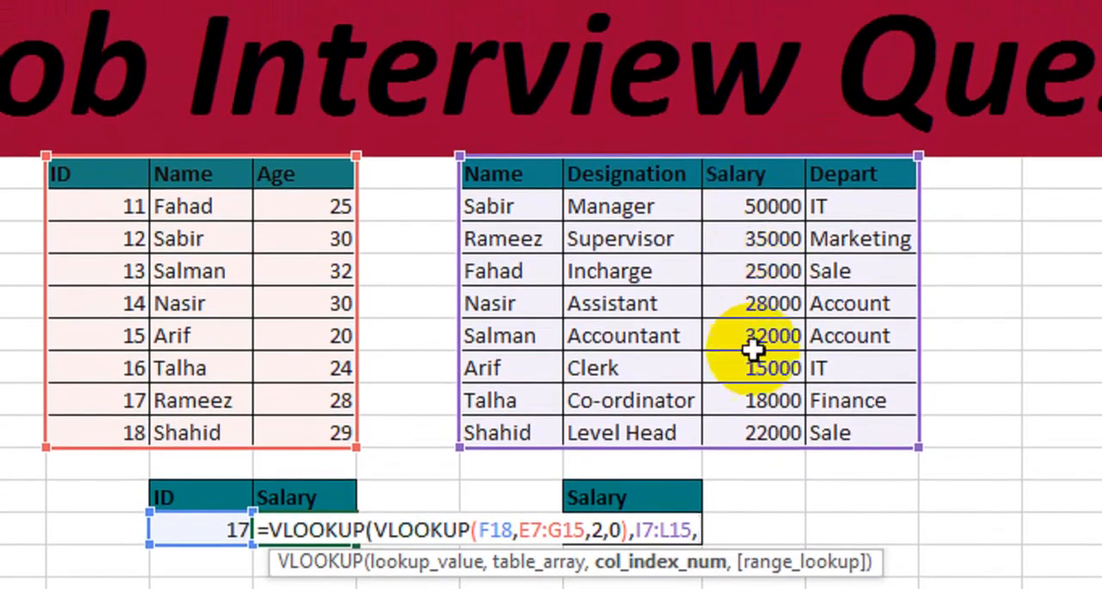
text(3,)
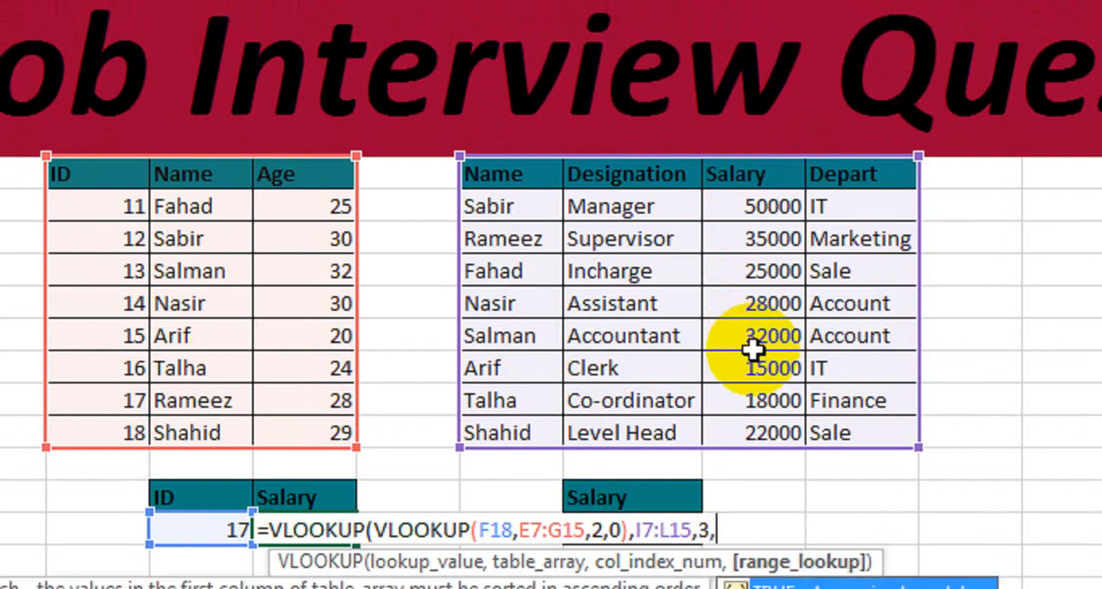
text(0))
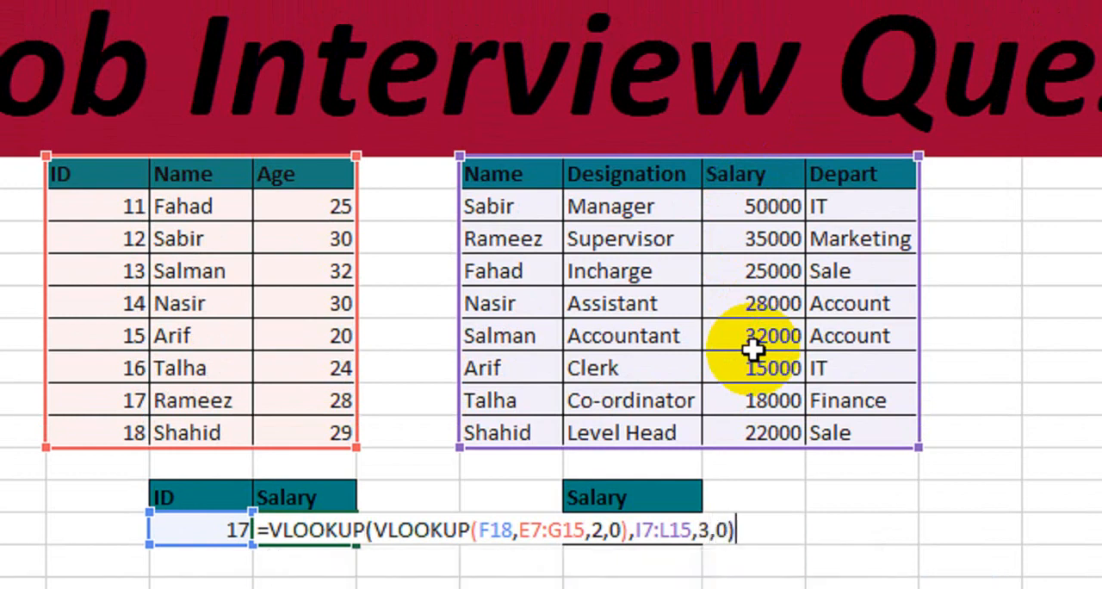
key(Return)
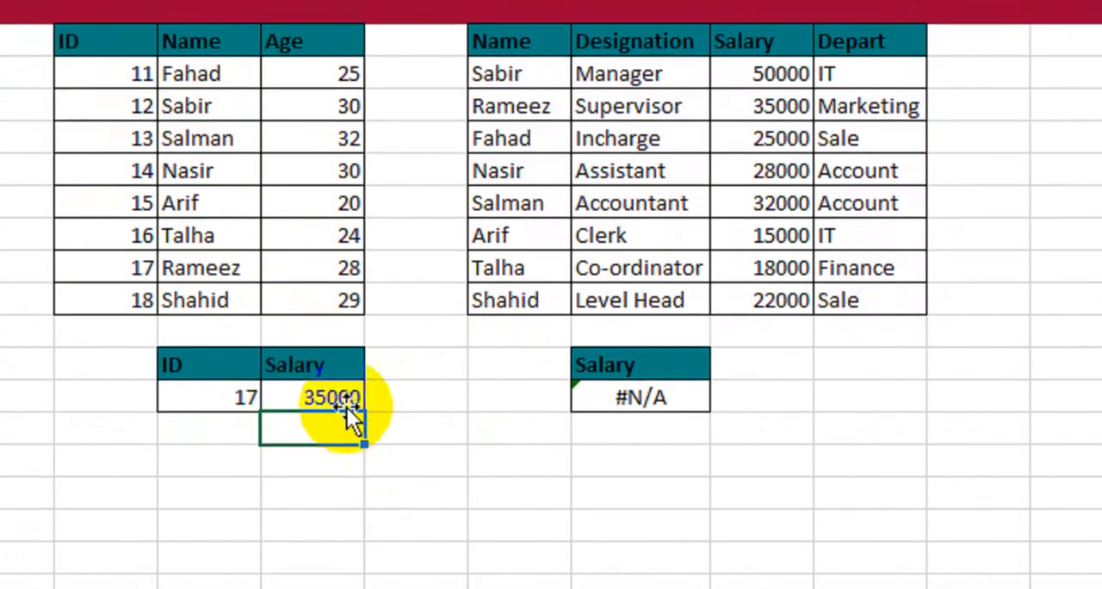
- Review the nested VLOOKUP formula in G18 without changing it, and set the lookup ID in F18 to 18
double_click(344, 396)
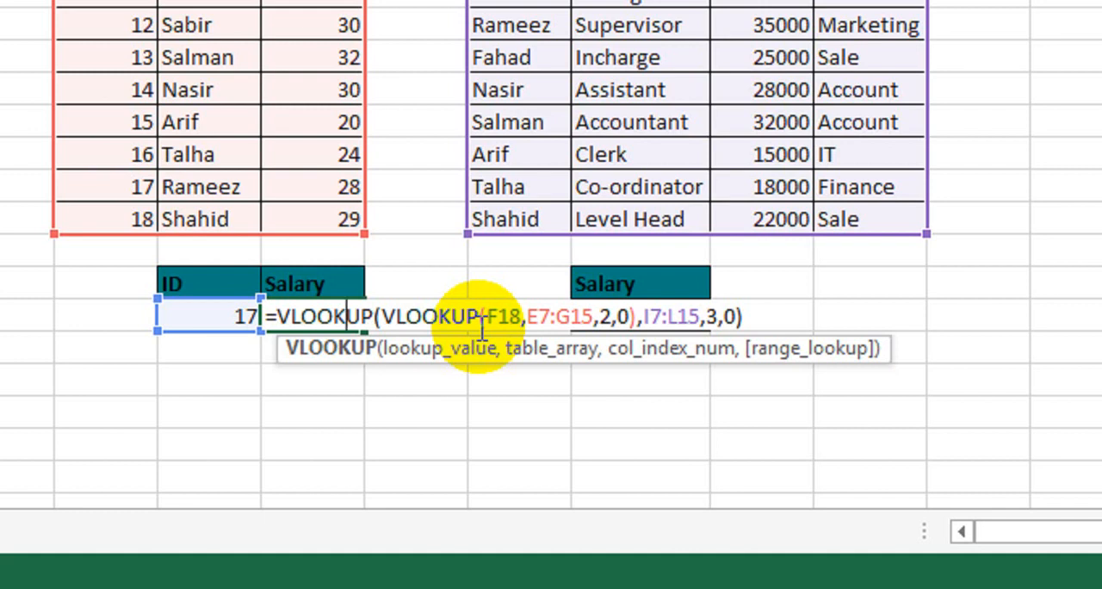
key(Return)
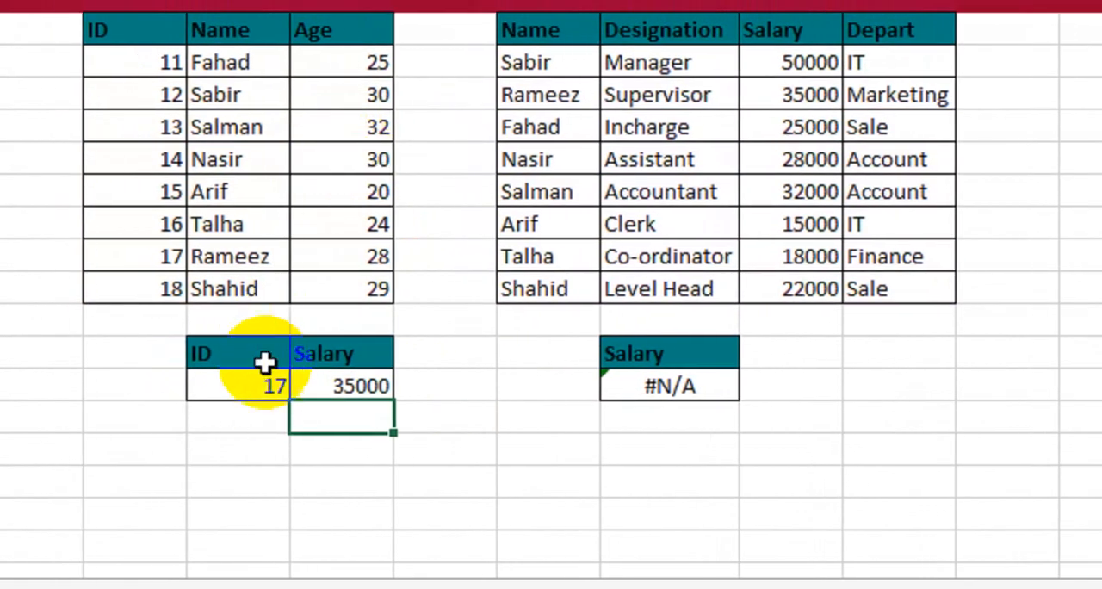
click(233, 386)
text(1)
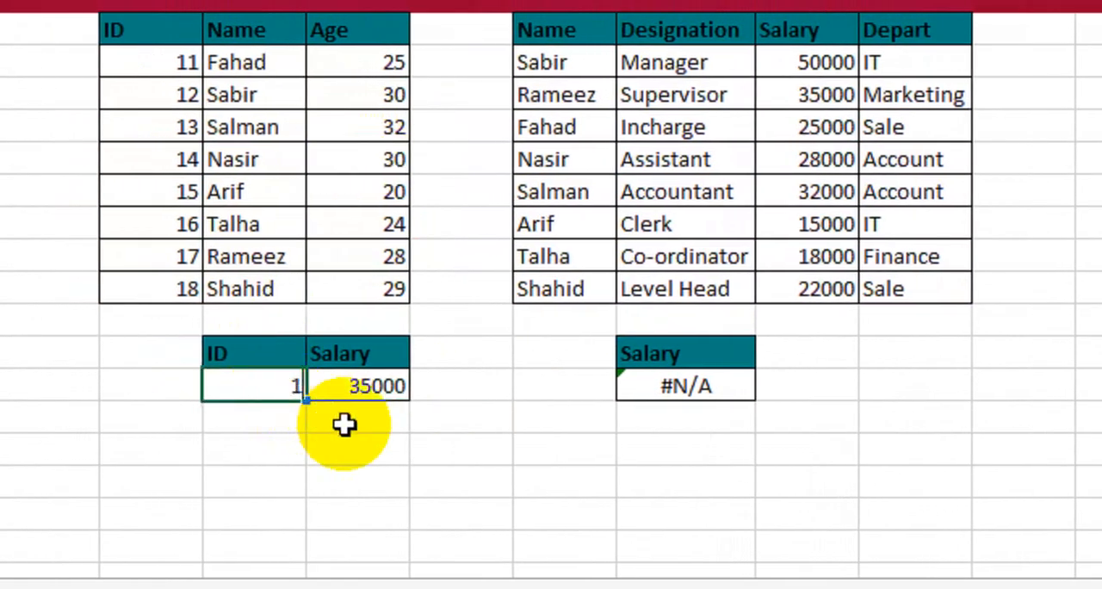
text(8)
key(Return)
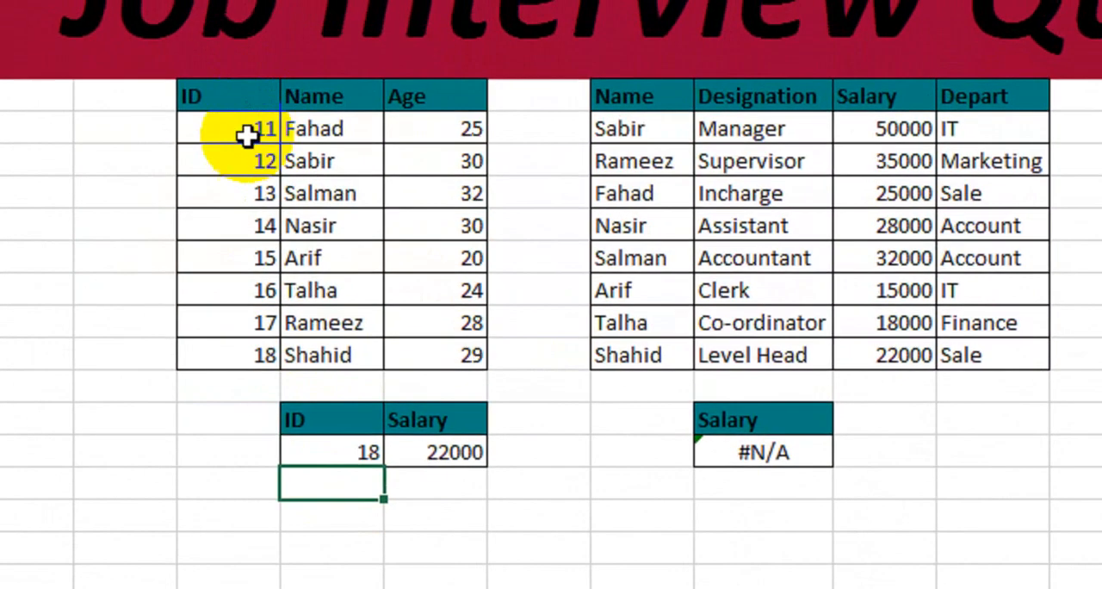
- Check the salary returned for ID 18 against both employee tables, and set the lookup ID in F18 to 13
click(225, 355)
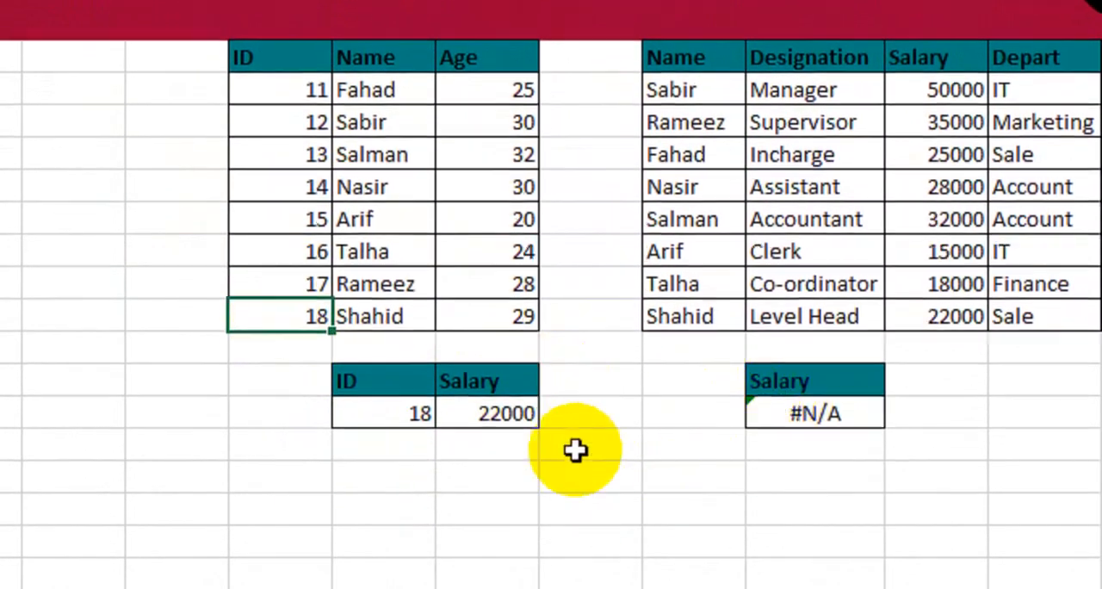
click(913, 316)
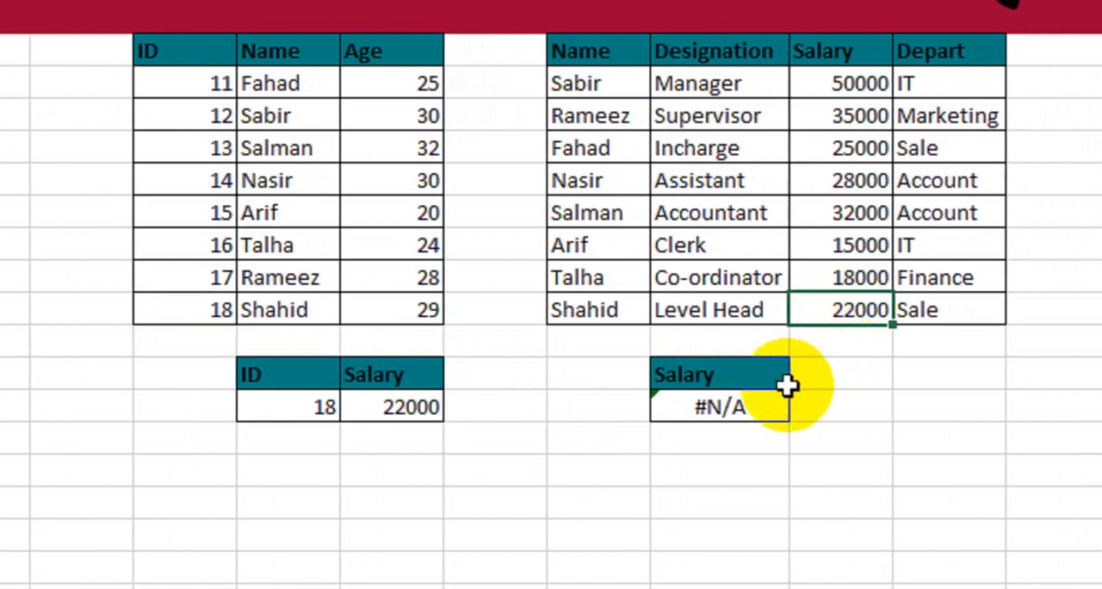
click(318, 408)
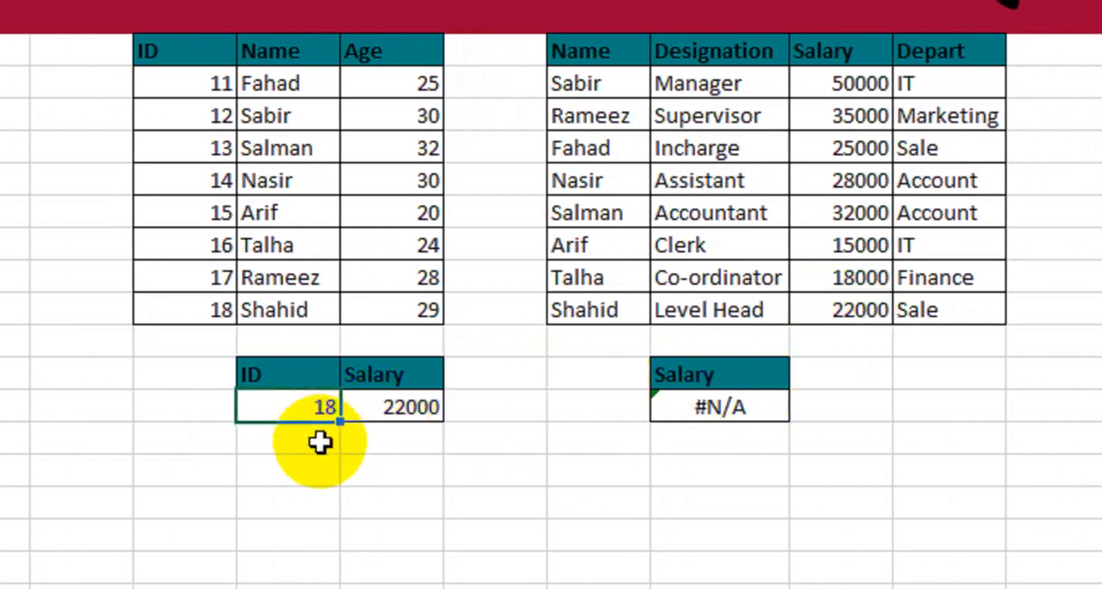
text(13)
key(Return)
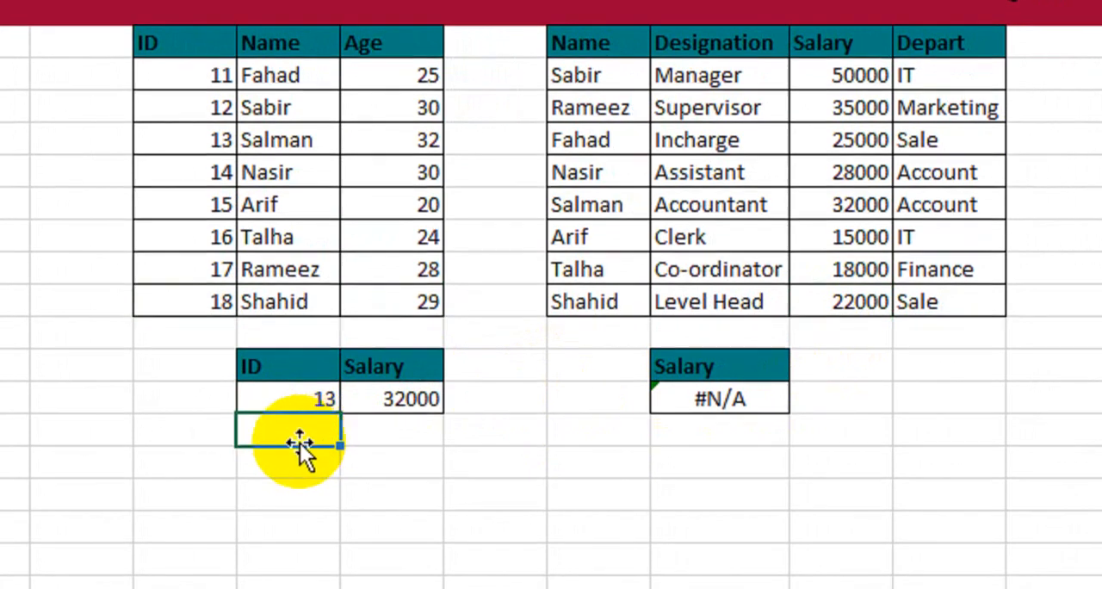
- Compare the salary returned in G18 with the matching employee's name, designation and salary in I12:K12
click(394, 408)
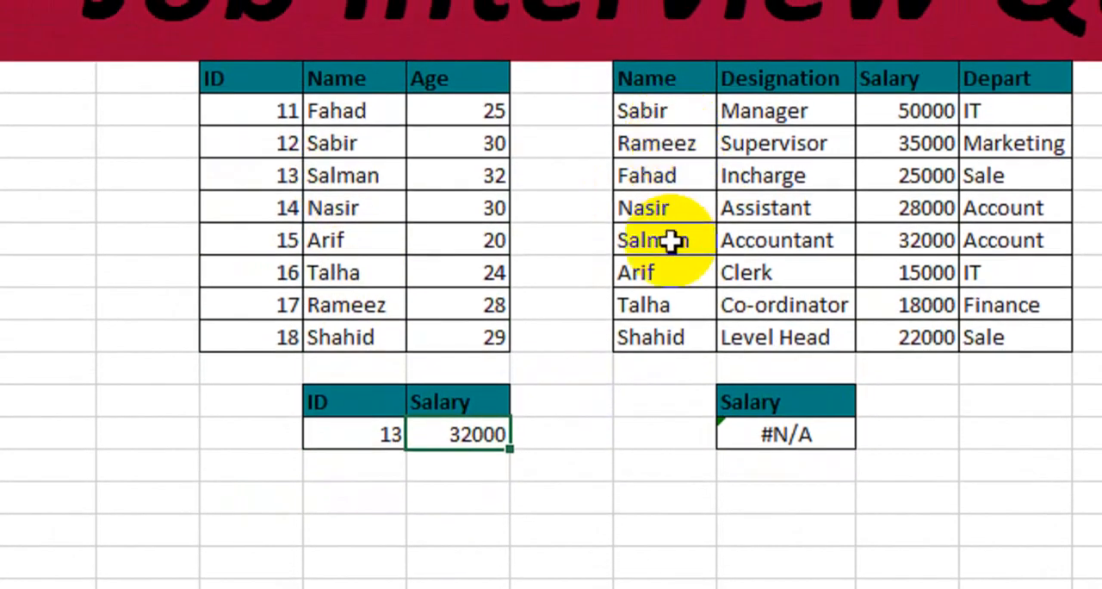
click(669, 211)
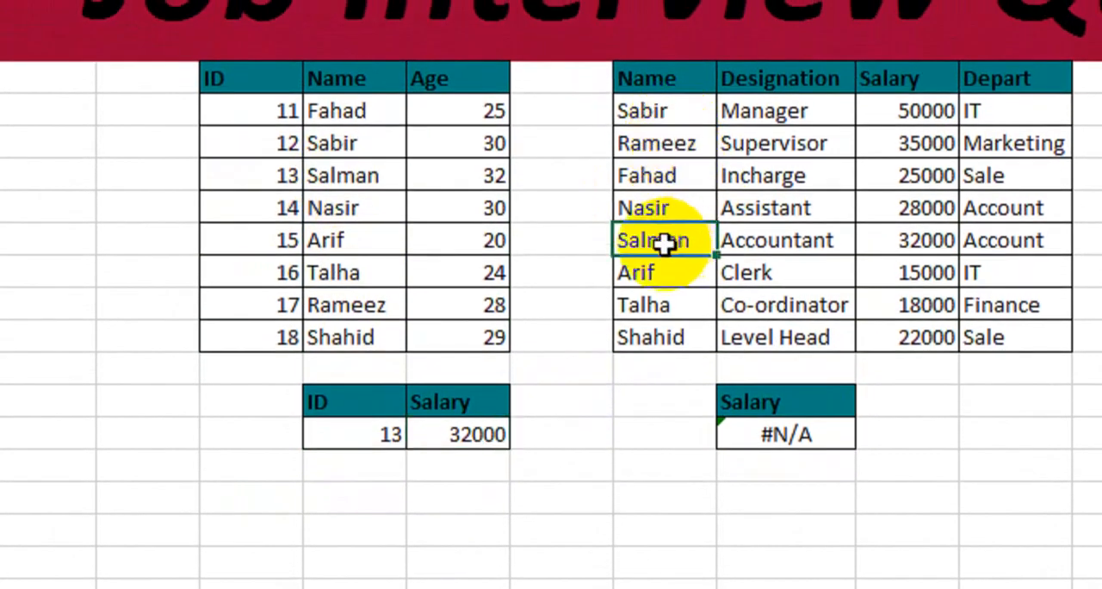
drag(664, 244, 964, 228)
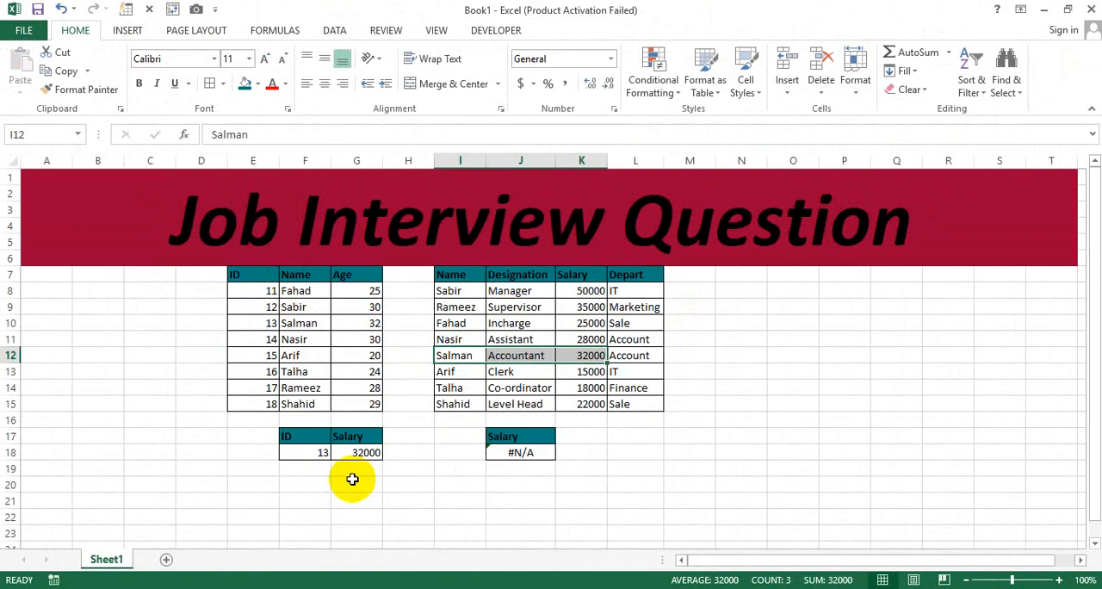
click(421, 464)
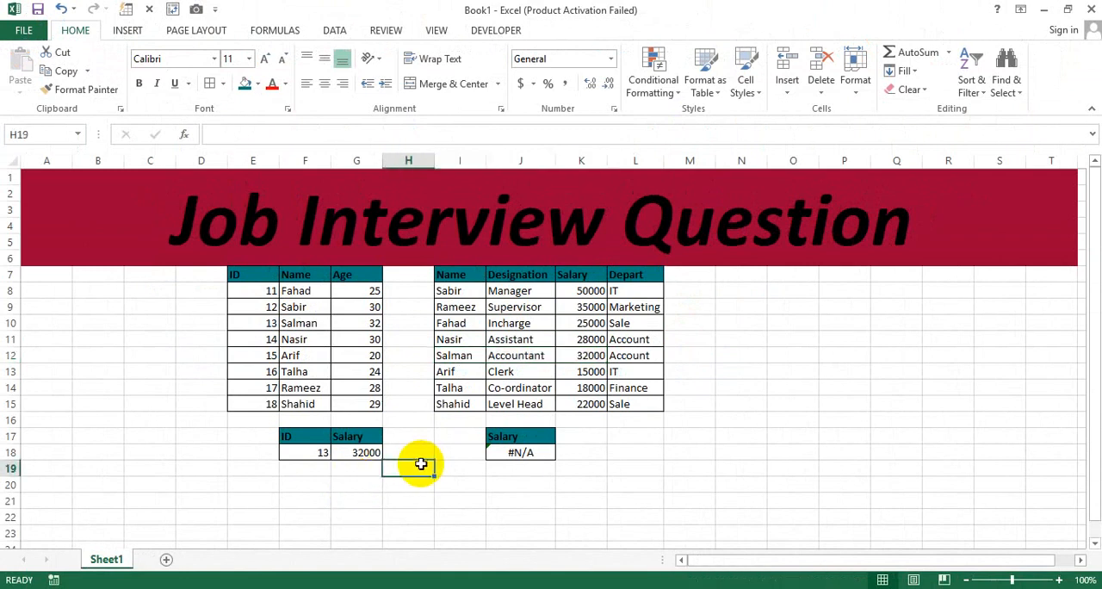